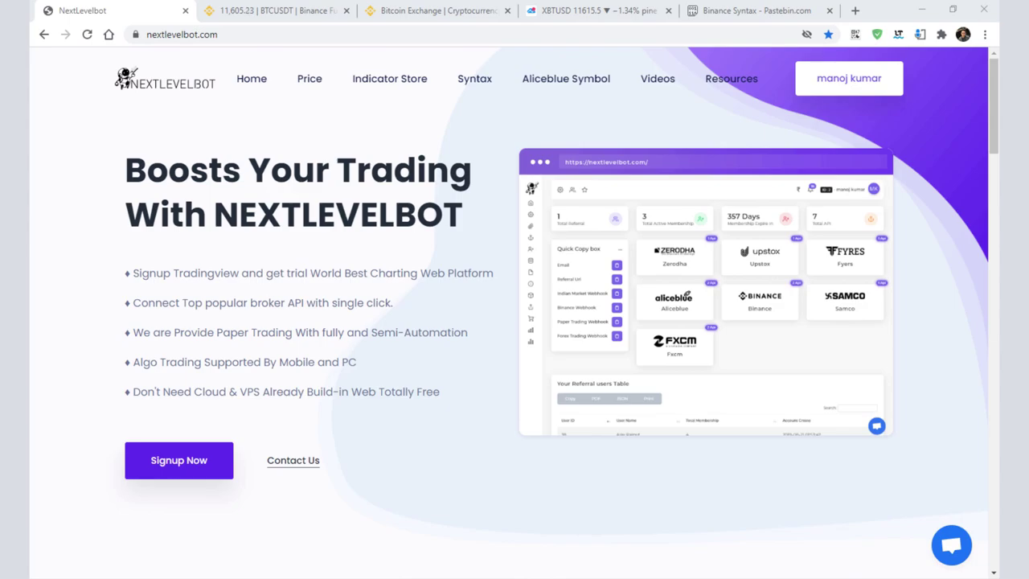
- Return to the NextLevelBot site and open the account dashboard
click(318, 10)
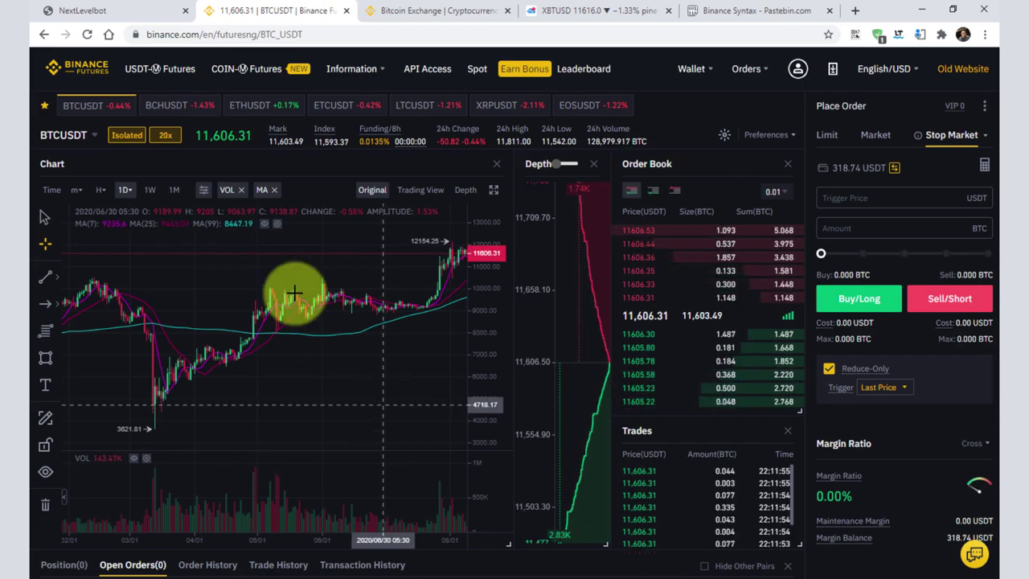
click(102, 11)
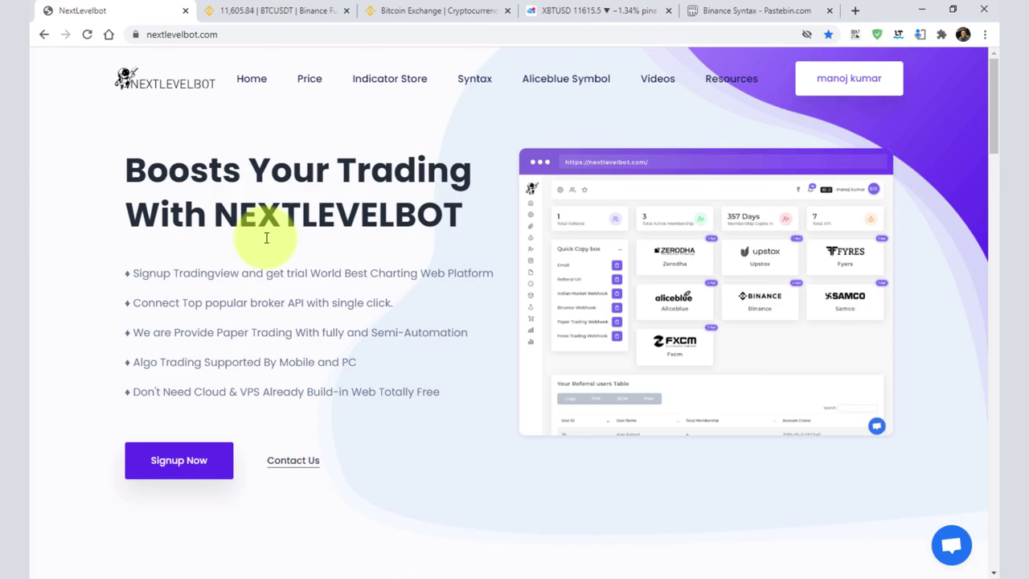
click(834, 82)
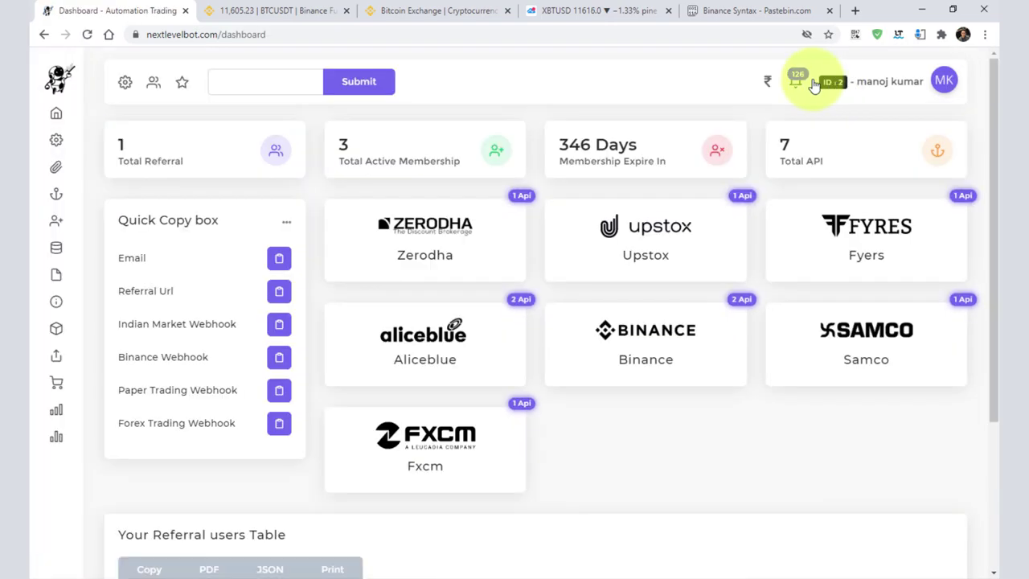
click(291, 35)
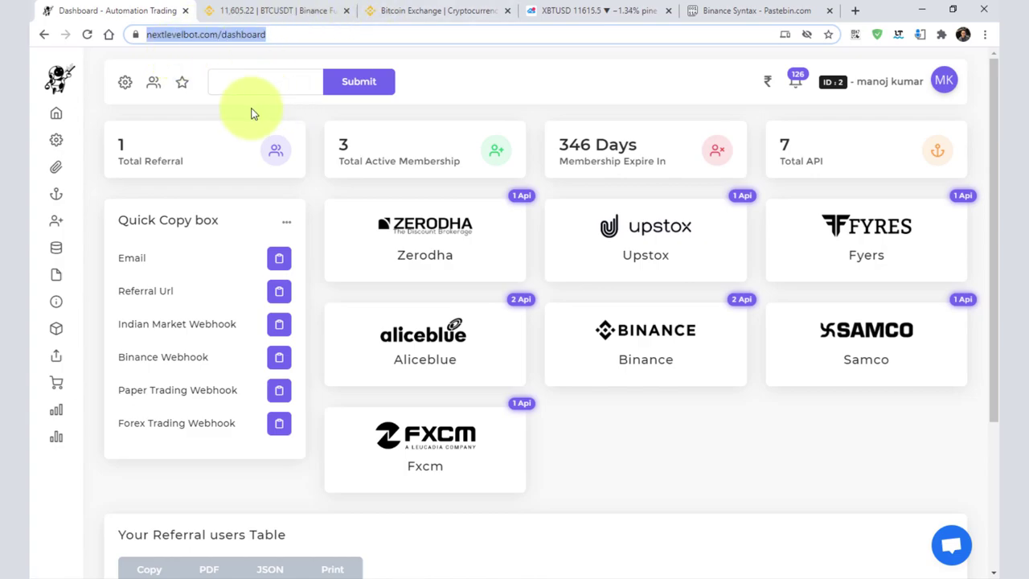
- Go to Api Credentials and start adding a new Binance API entry
mouse_move(99, 230)
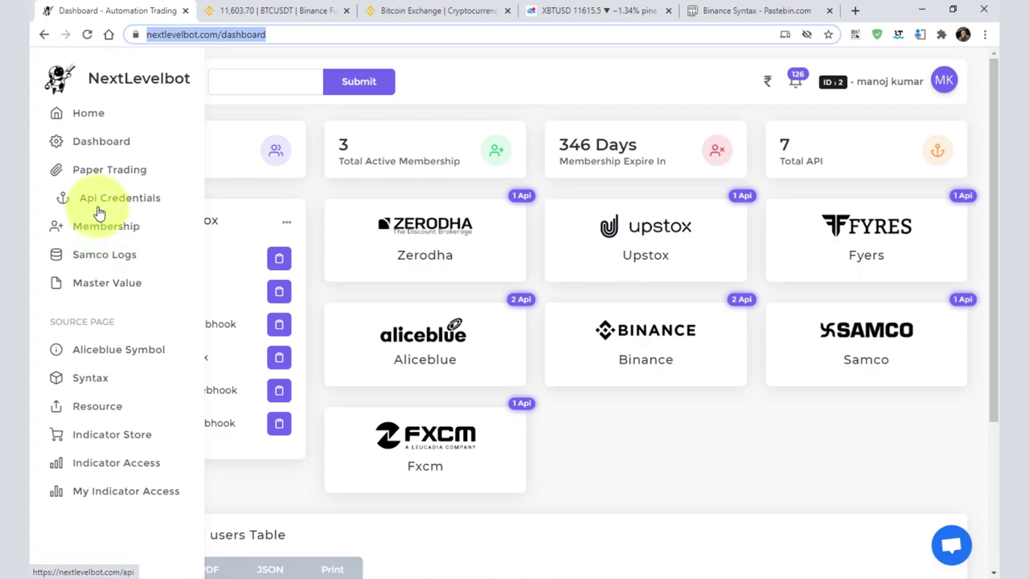
click(99, 212)
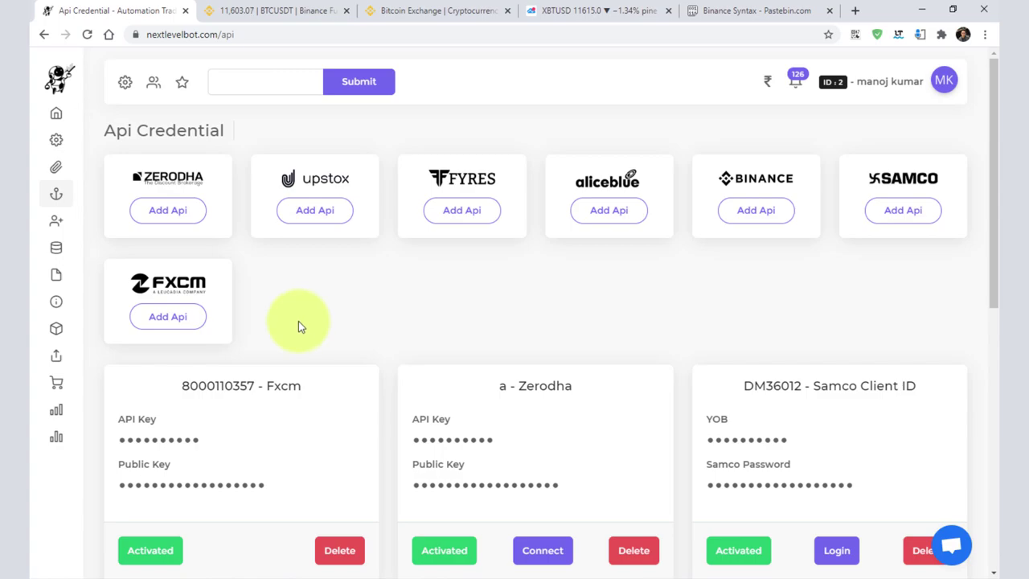
click(752, 216)
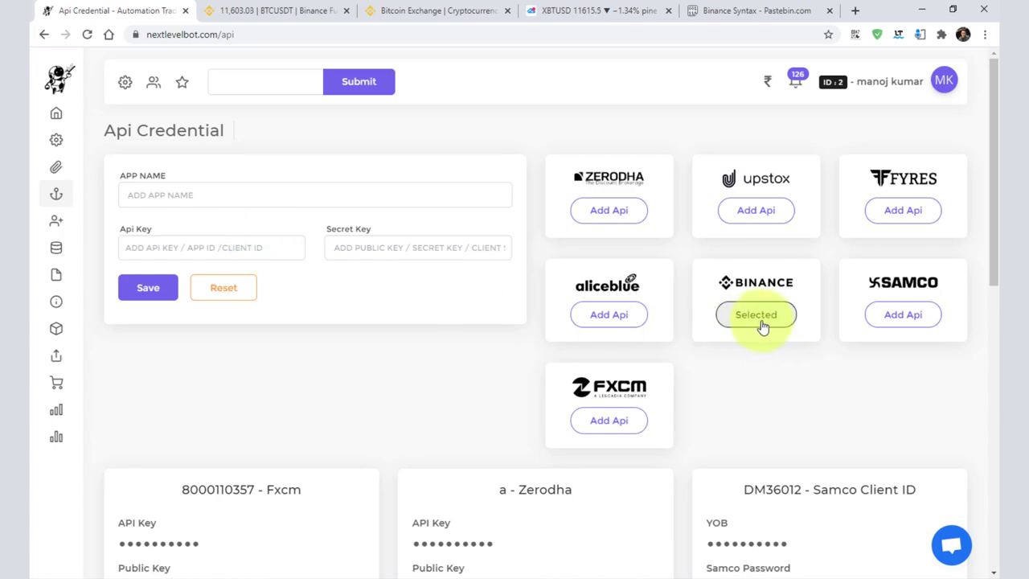
- Switch the broker to aliceblue and back to Binance, then check the App Name, Api Key and Secret Key fields
click(616, 316)
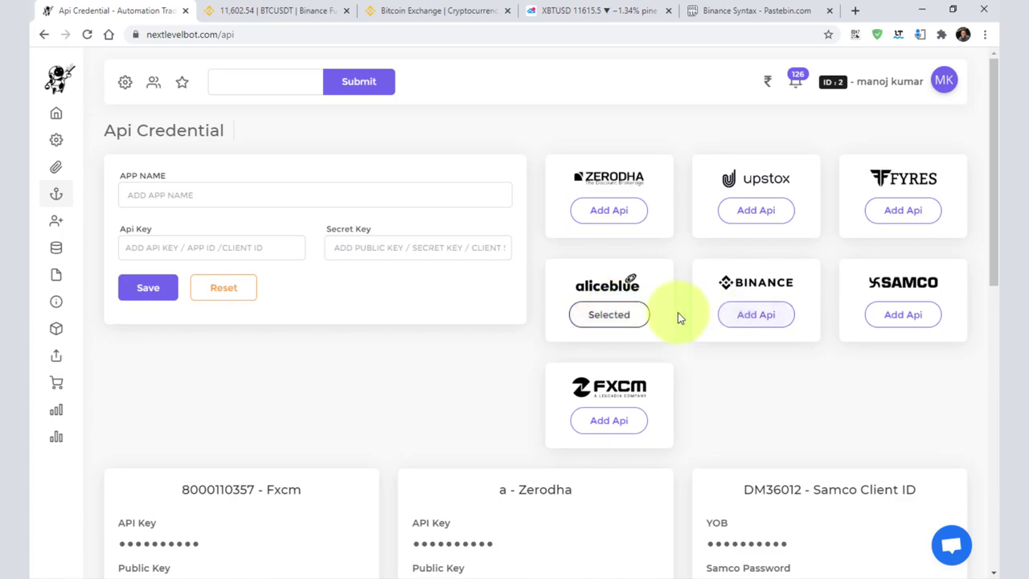
click(756, 318)
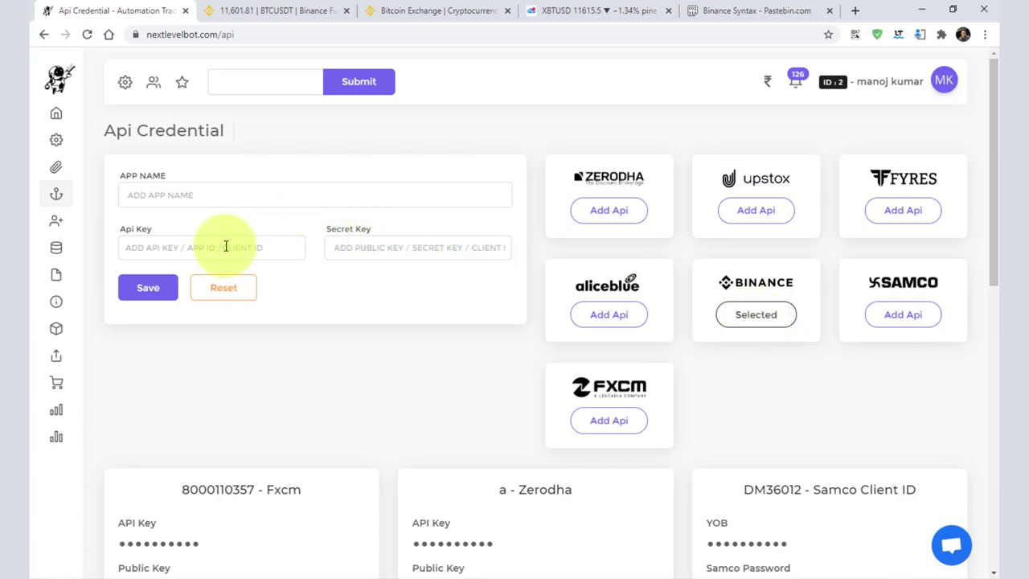
click(175, 195)
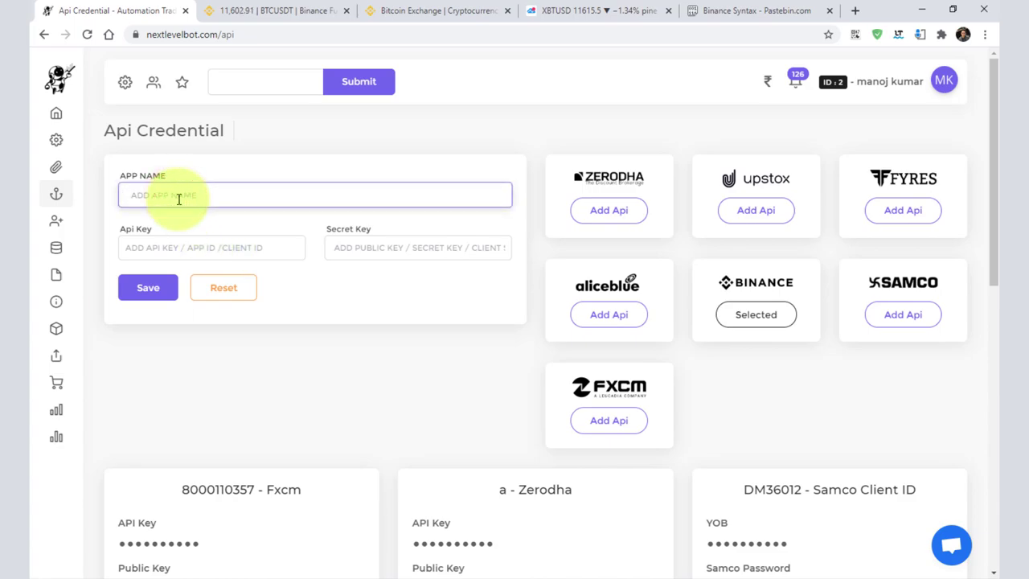
click(165, 245)
click(350, 241)
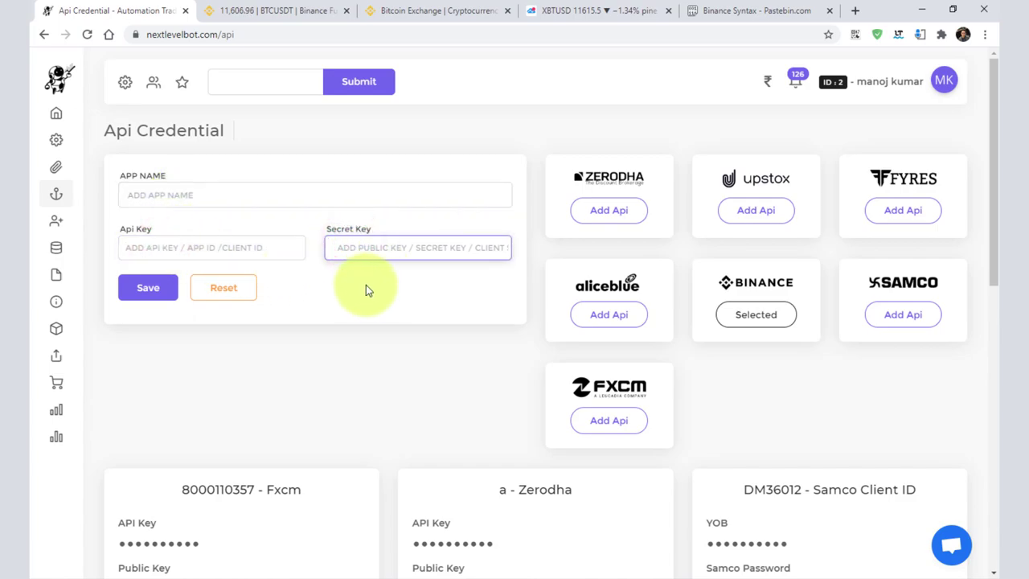
click(272, 10)
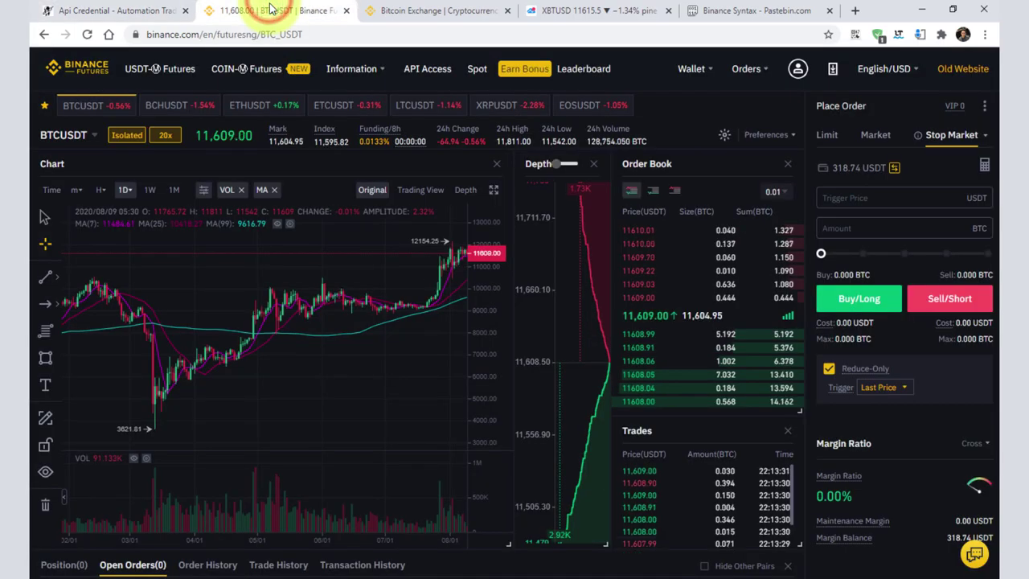
- On Binance, go to API Management and enter the label new_one for a new API key
click(405, 8)
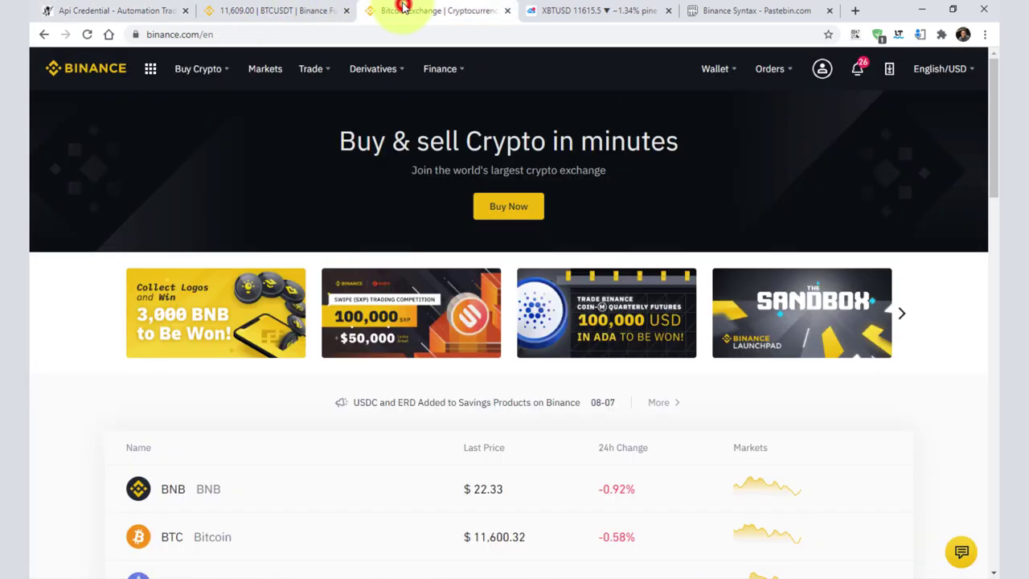
click(201, 34)
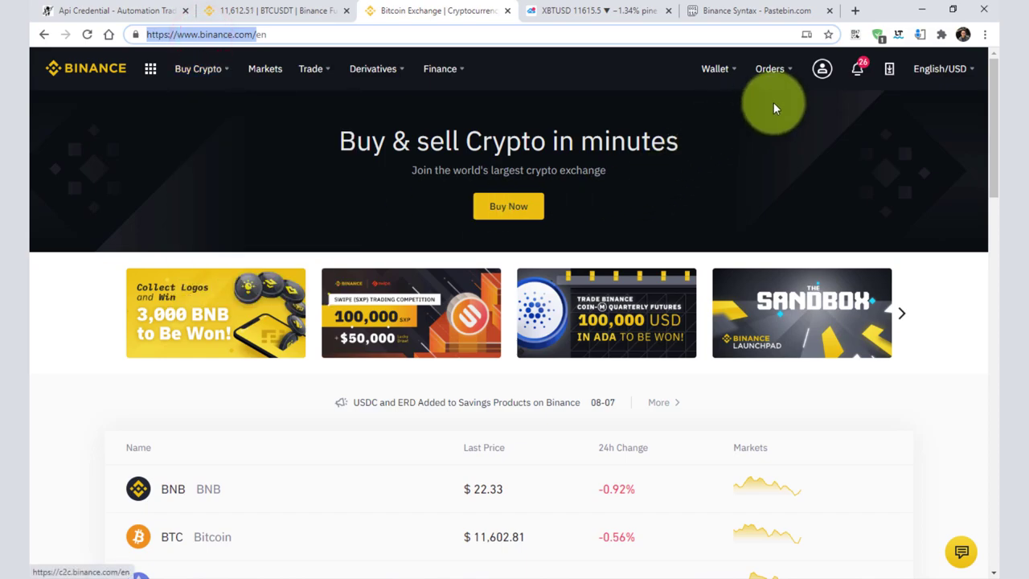
mouse_move(820, 70)
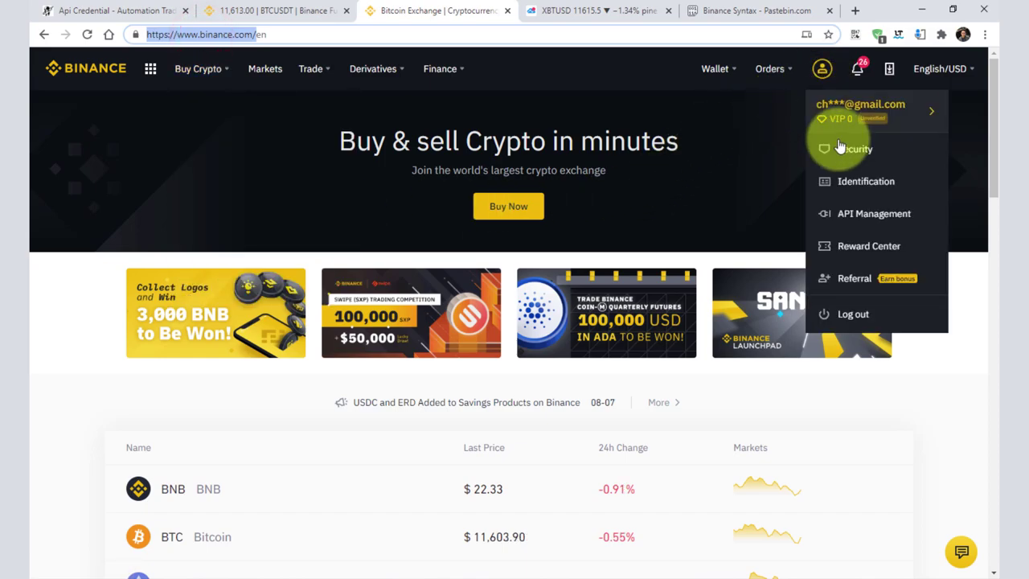
click(849, 215)
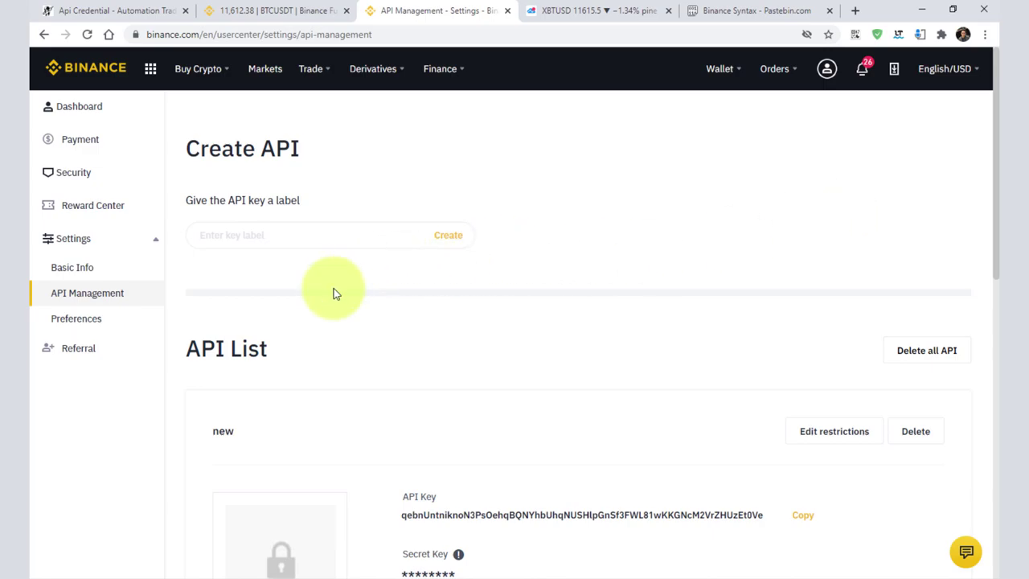
scroll(333, 292, down, 5)
scroll(333, 293, up, 4)
click(265, 173)
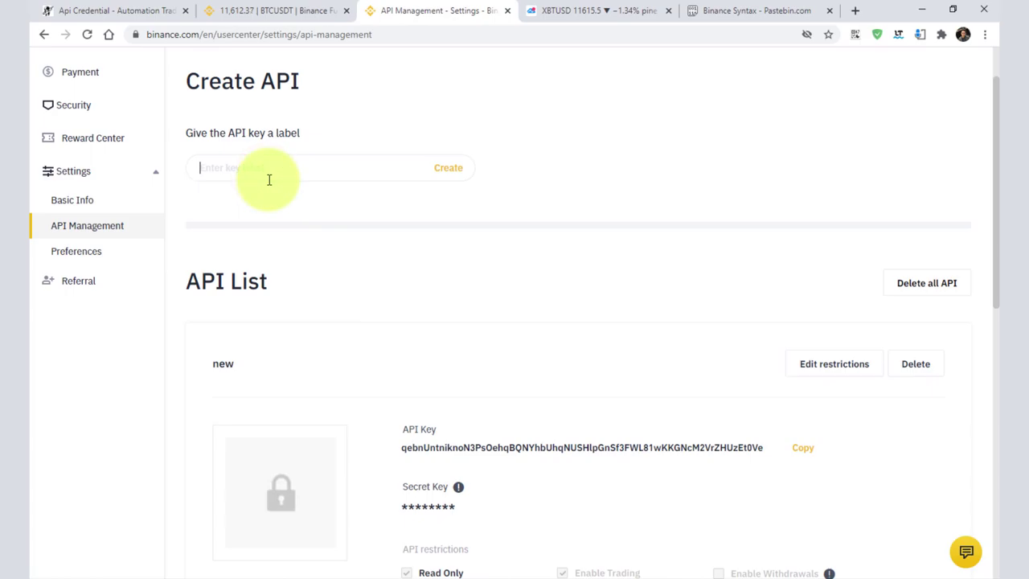
text(new_one)
- Create the new_one key and enter the e-mail verification code
click(450, 171)
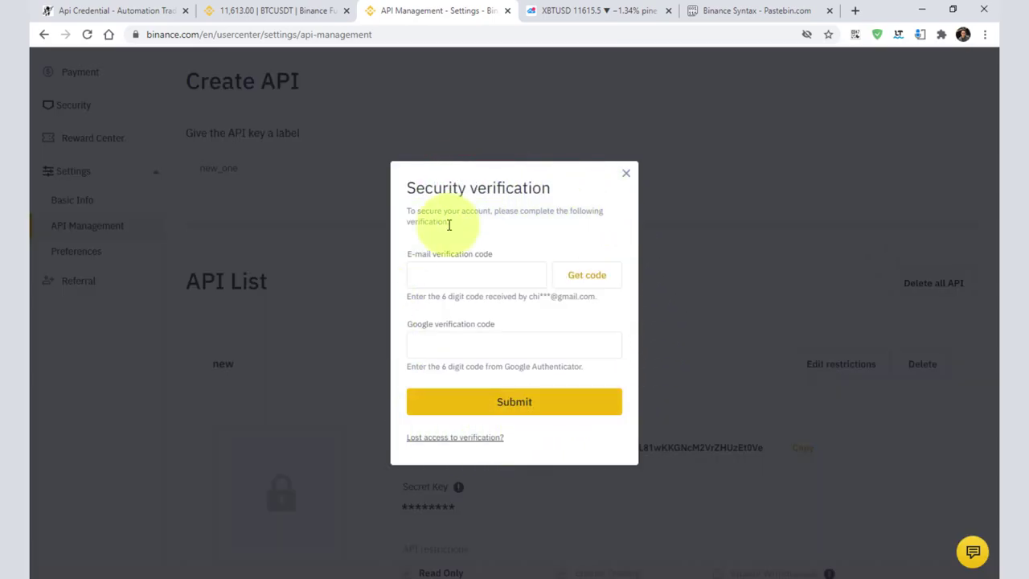
click(448, 340)
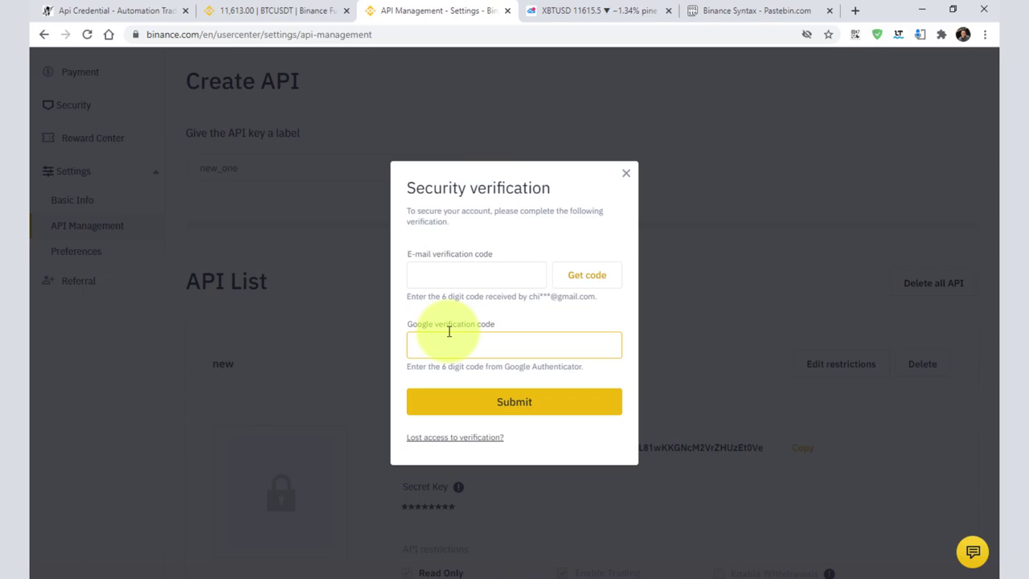
click(426, 266)
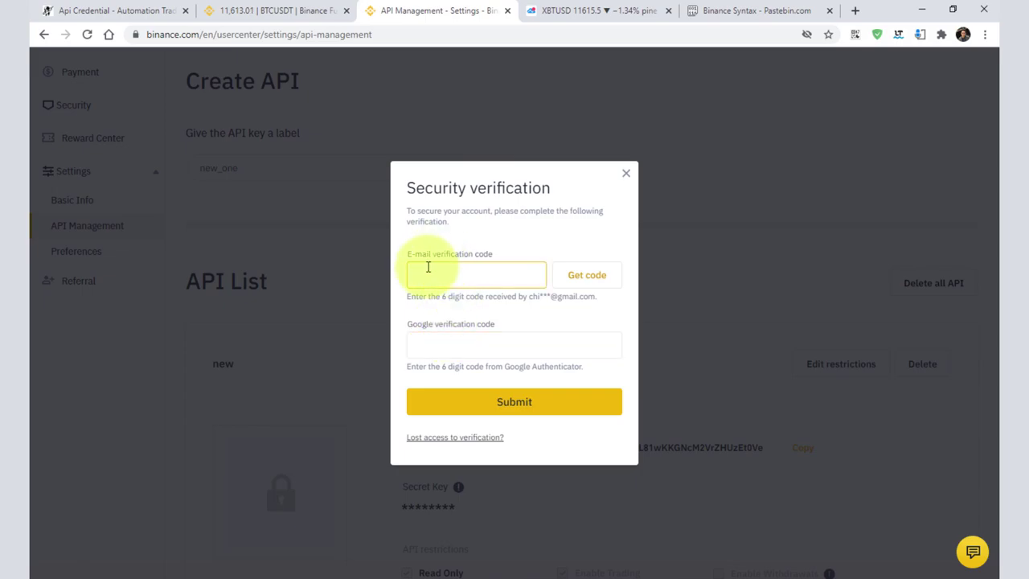
click(447, 345)
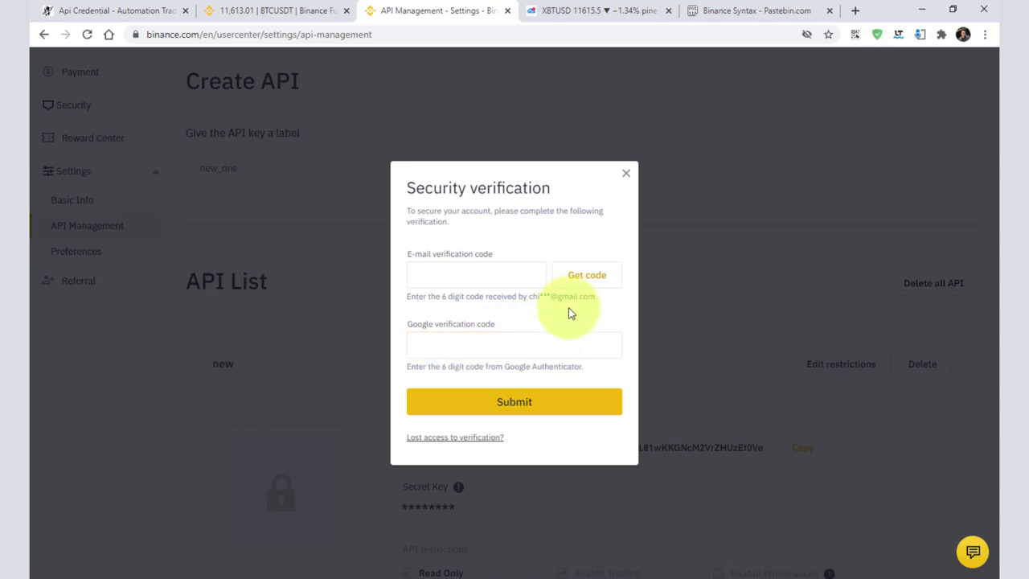
click(586, 277)
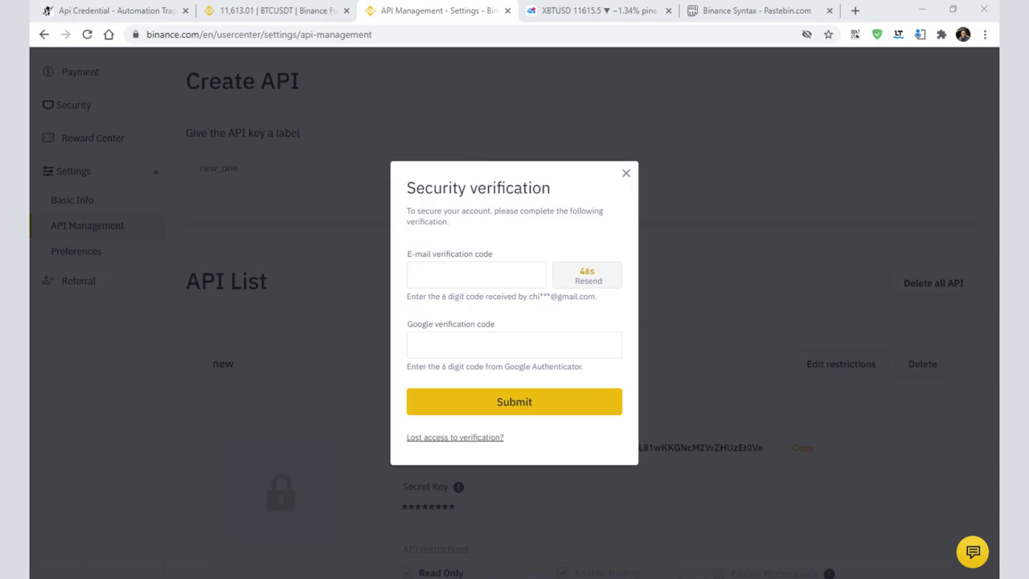
click(480, 276)
key(ctrl+v)
- Paste the Google Authenticator code and submit the verification
click(451, 344)
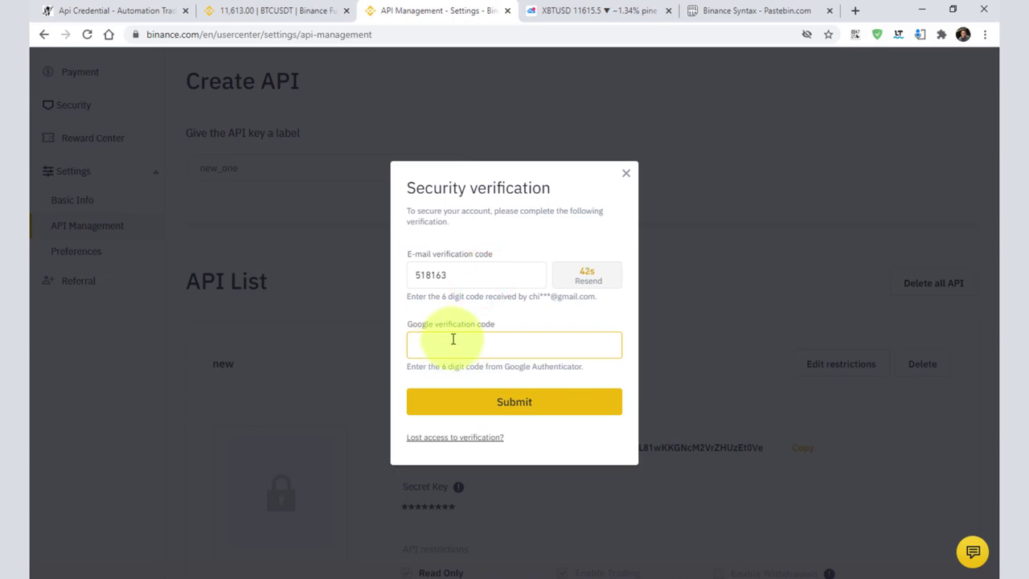
click(854, 34)
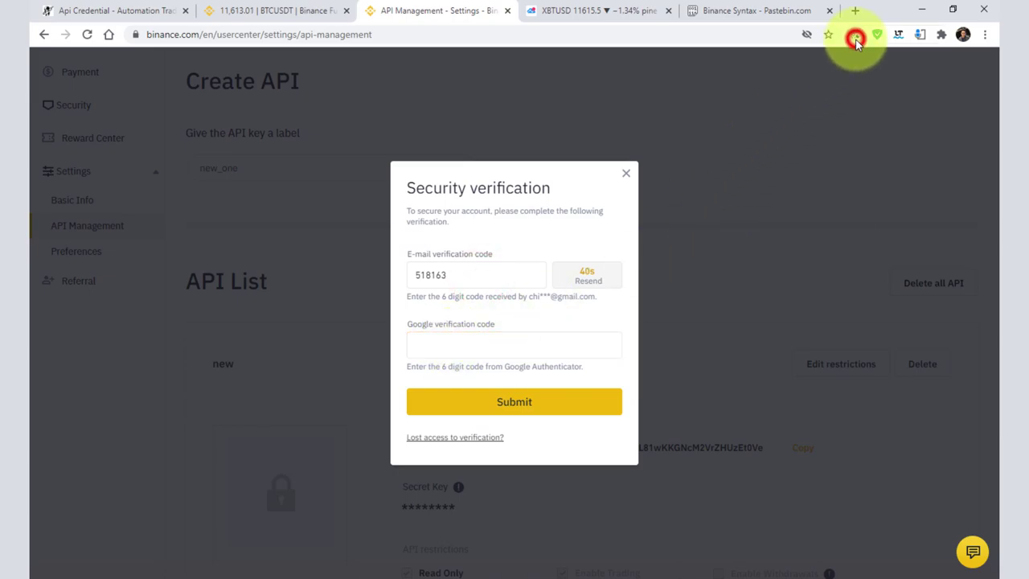
click(716, 101)
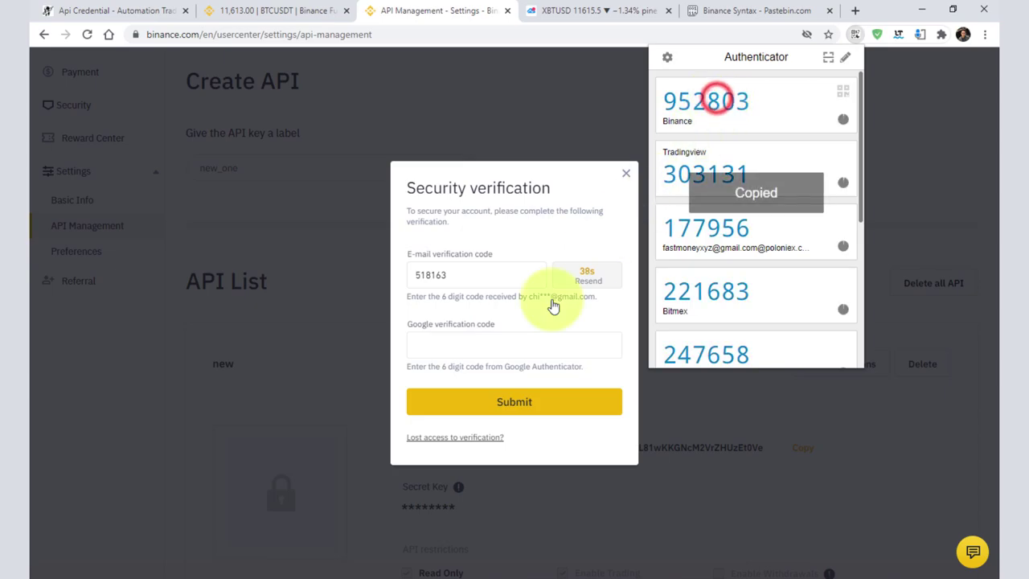
click(459, 351)
click(482, 403)
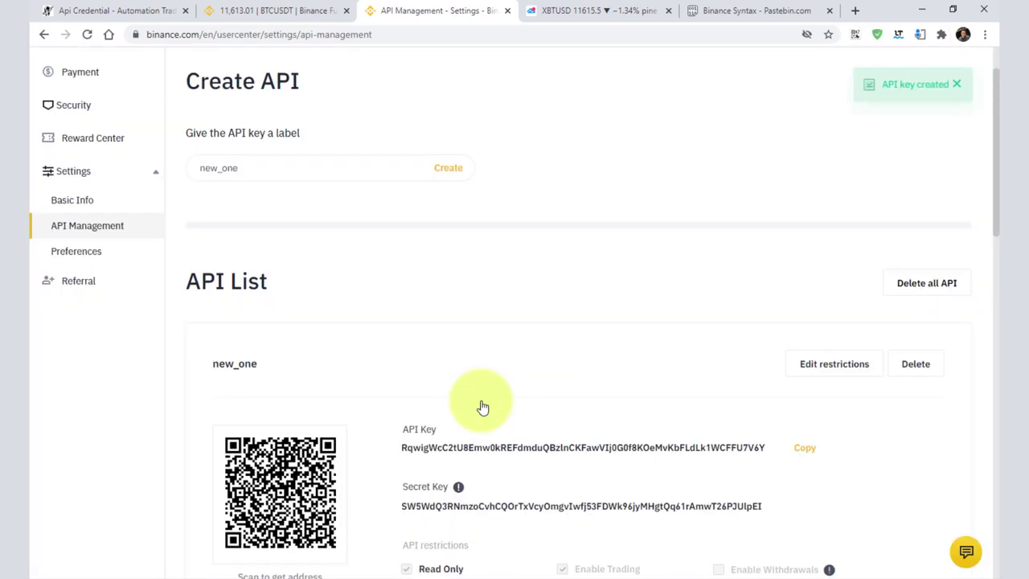
- Copy the new Binance API key into NextLevelBot's Api Key field and fill in the app name
scroll(480, 405, down, 2)
drag(433, 310, 558, 312)
drag(422, 372, 550, 383)
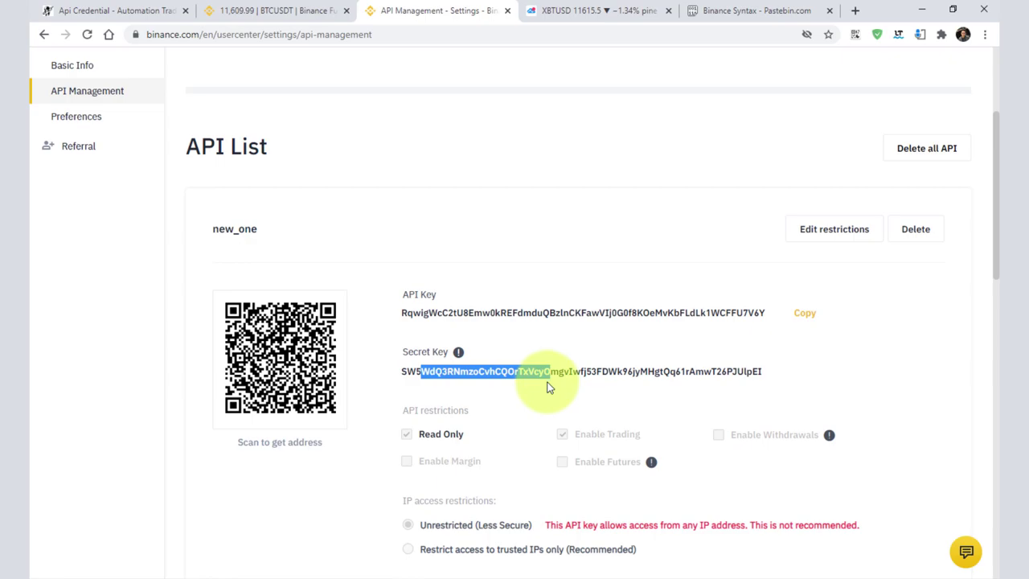
click(806, 314)
click(153, 8)
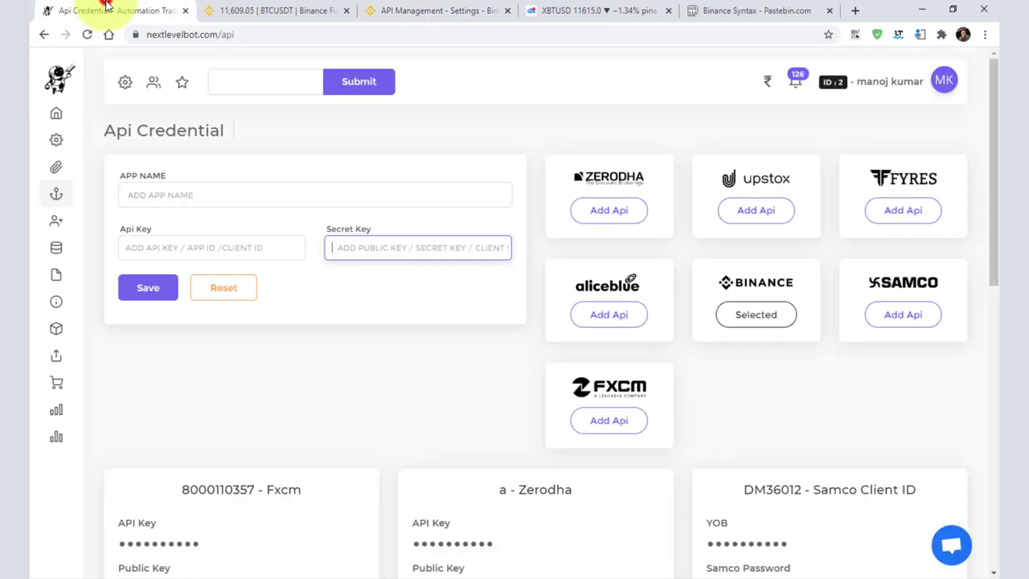
click(143, 243)
key(ctrl+v)
click(152, 201)
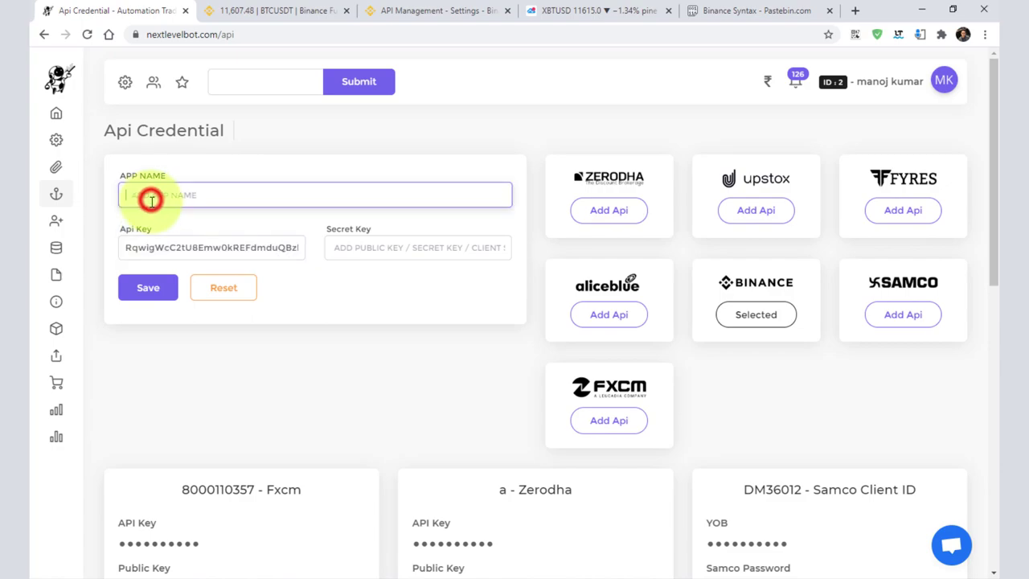
text(new_one)
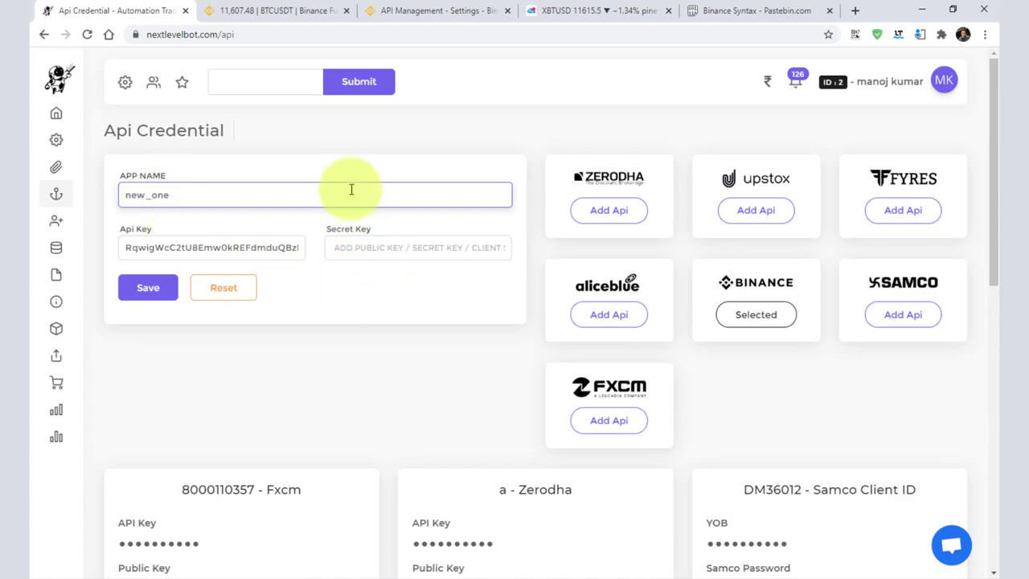
- Copy the Binance secret key and paste it into the Secret Key field
click(336, 7)
click(422, 9)
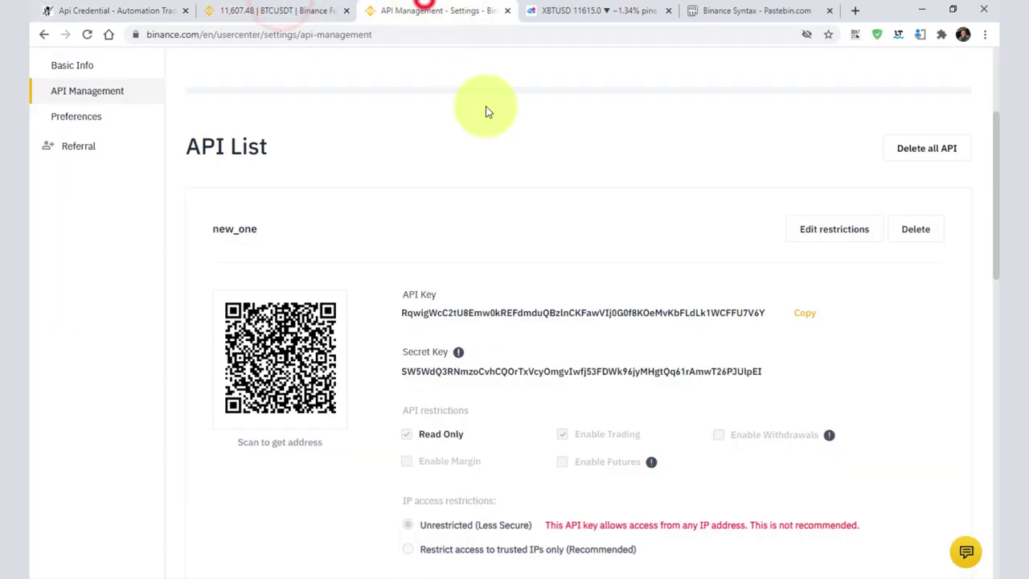
double_click(543, 368)
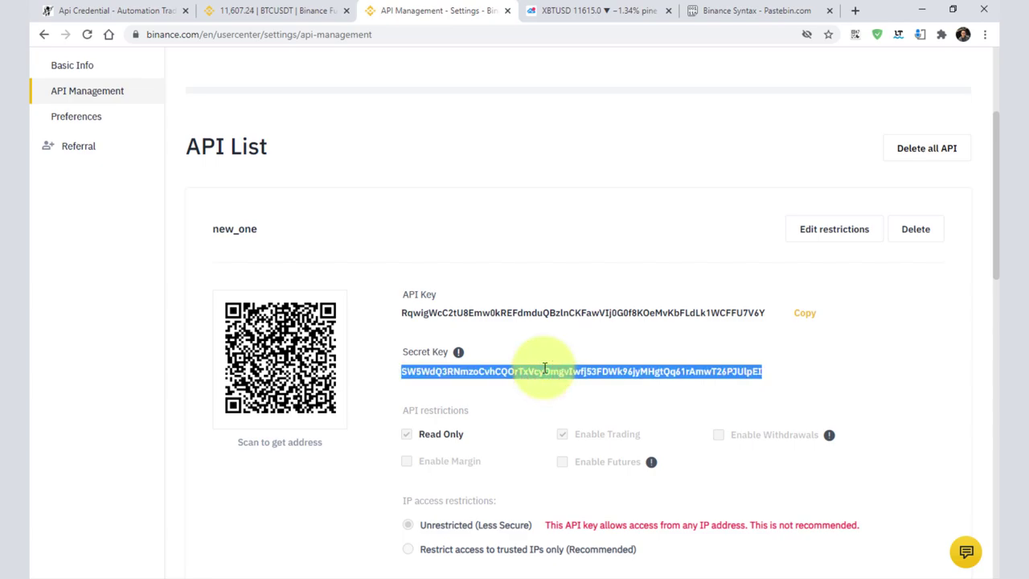
right_click(545, 368)
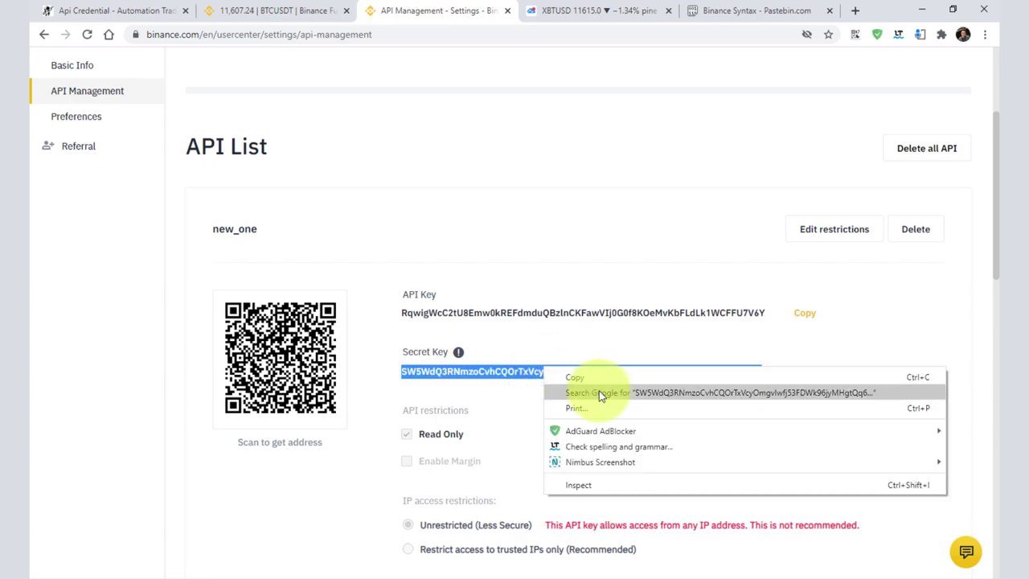
click(594, 378)
click(119, 10)
click(340, 243)
key(ctrl+v)
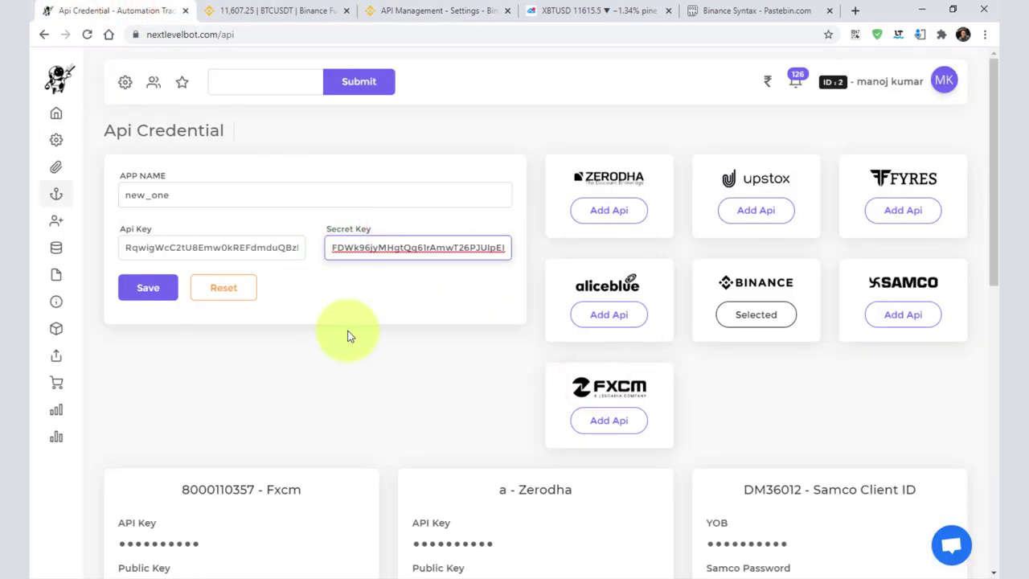
- Save the new_one - Binance credential, activate its card, and go back to Binance API Management
click(150, 288)
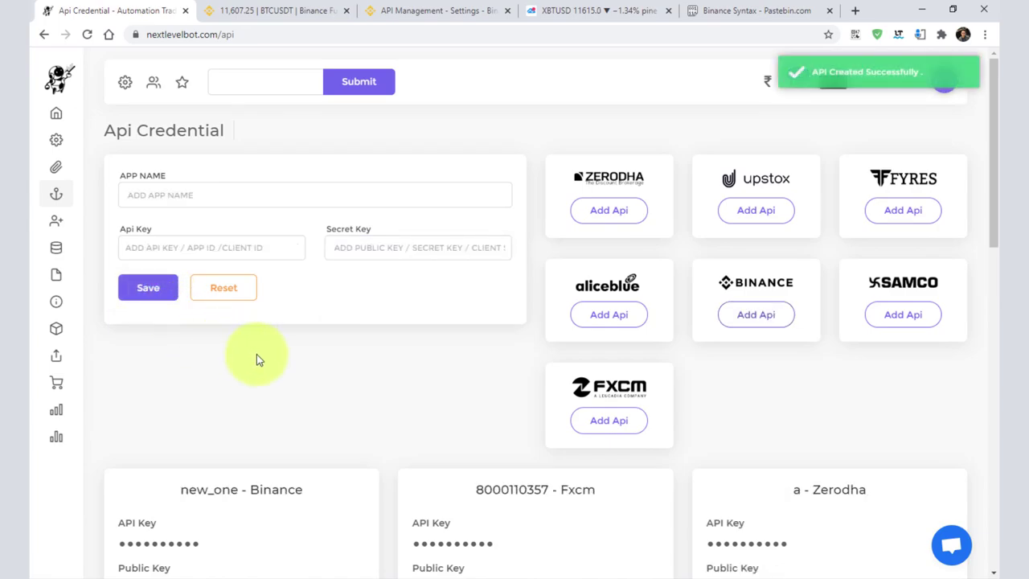
scroll(258, 358, down, 4)
drag(183, 287, 308, 294)
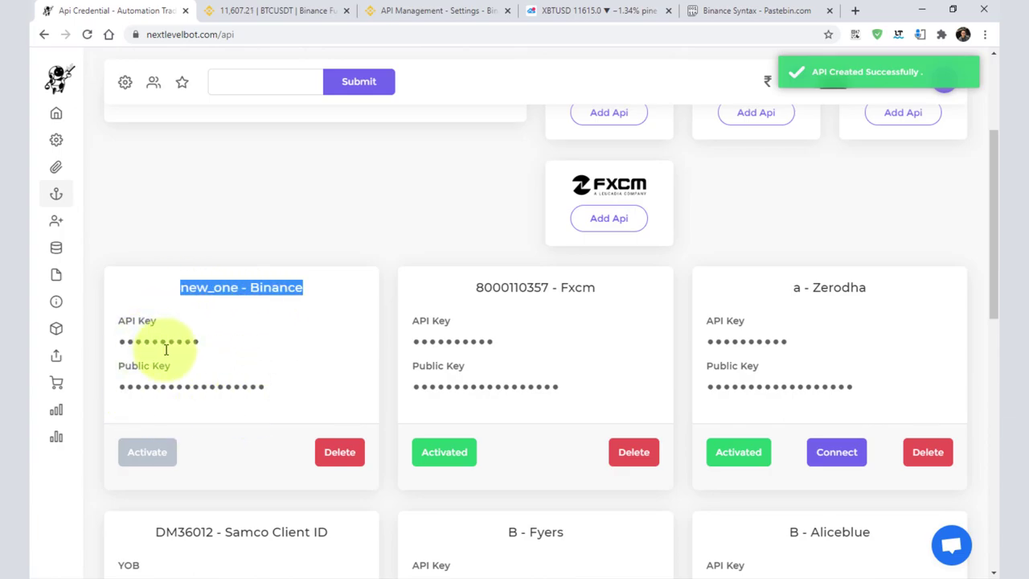
click(143, 457)
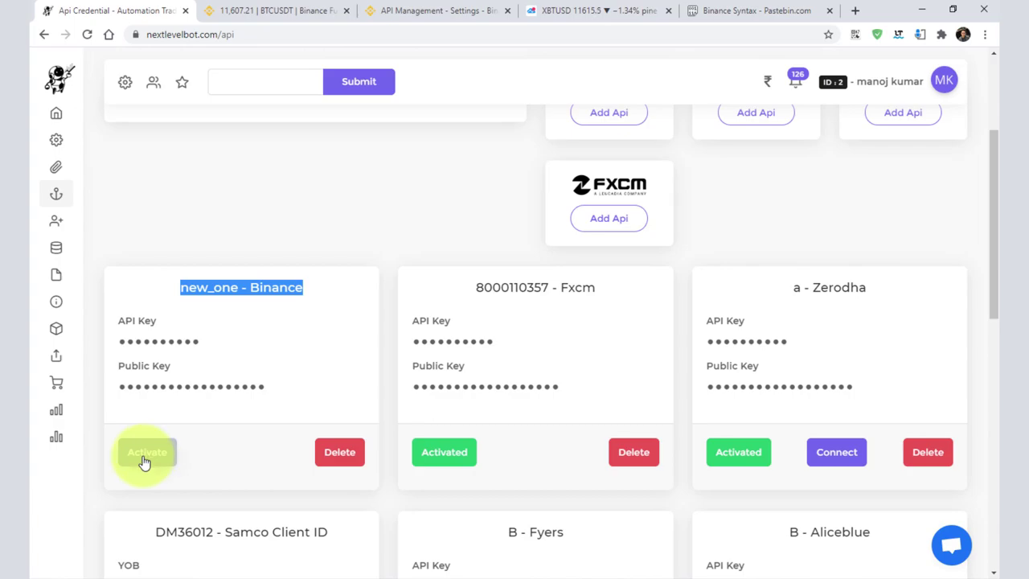
click(145, 460)
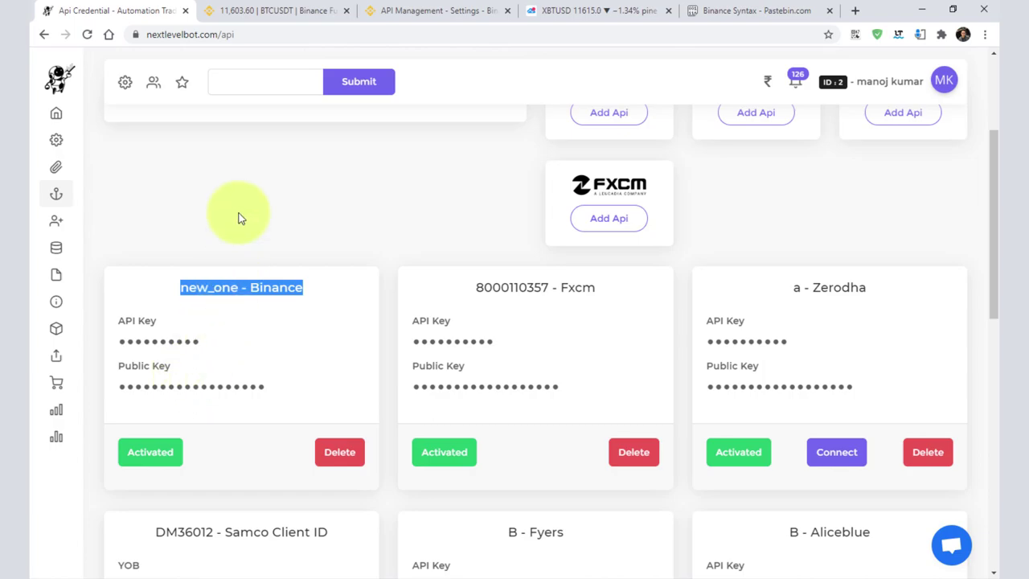
click(398, 11)
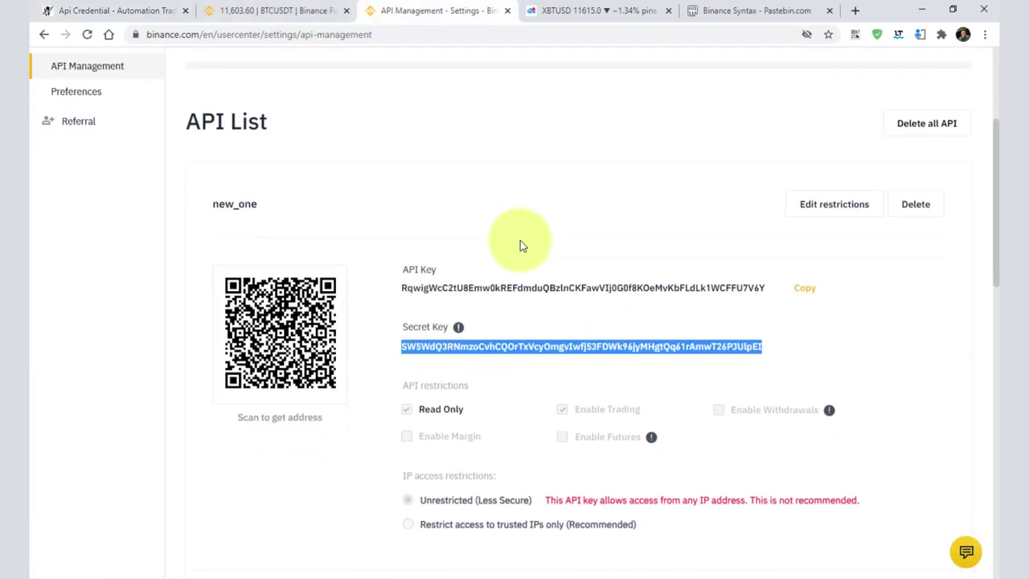
- Edit the new_one key restrictions to enable margin and futures trading, then save
scroll(520, 240, down, 1)
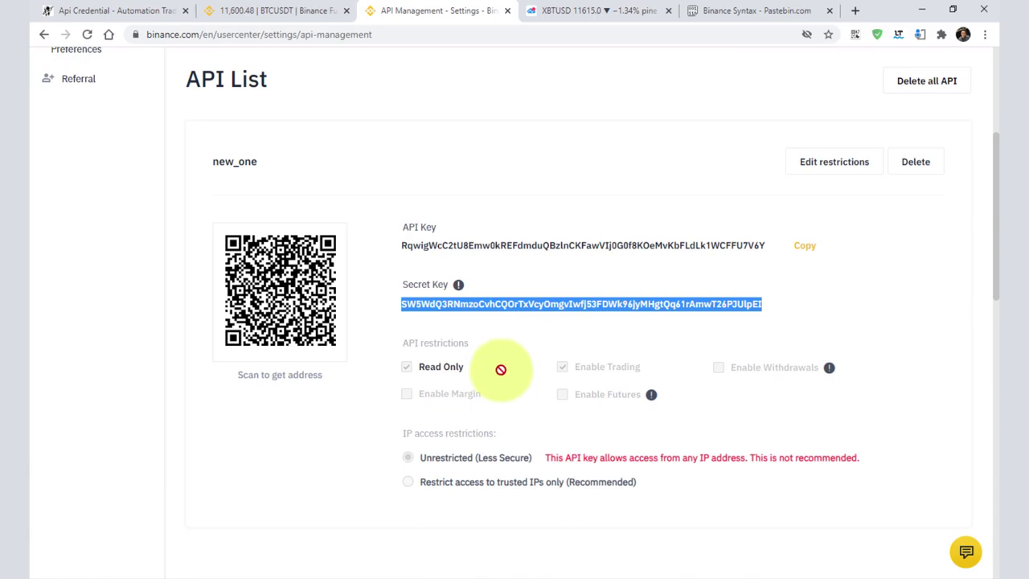
click(825, 168)
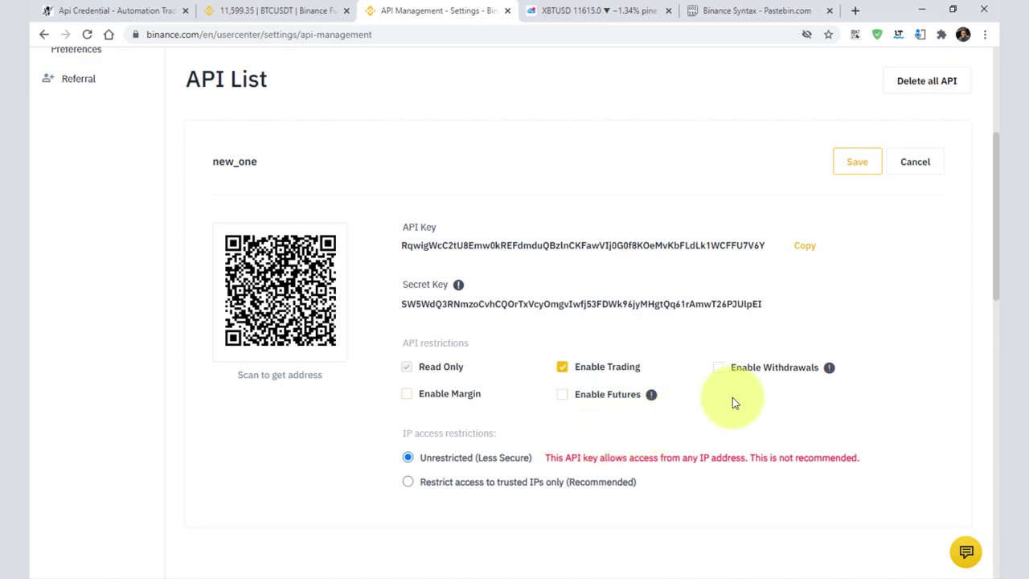
click(719, 370)
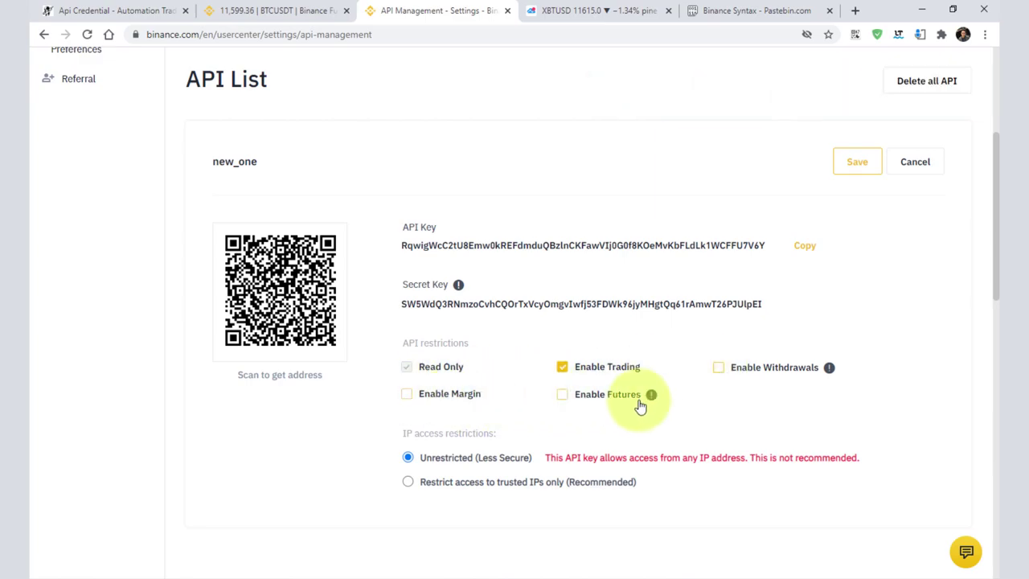
click(408, 393)
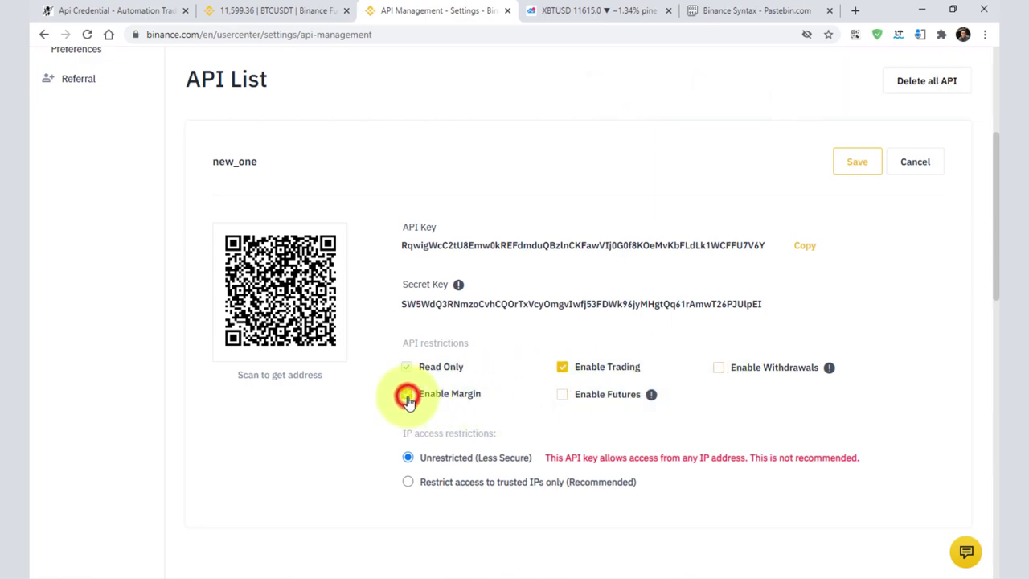
click(563, 396)
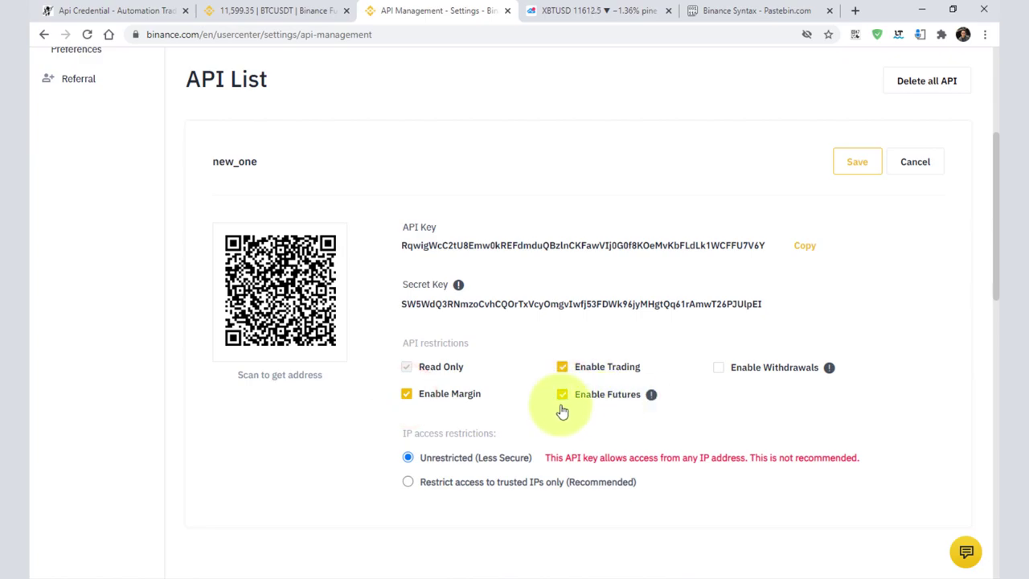
click(863, 169)
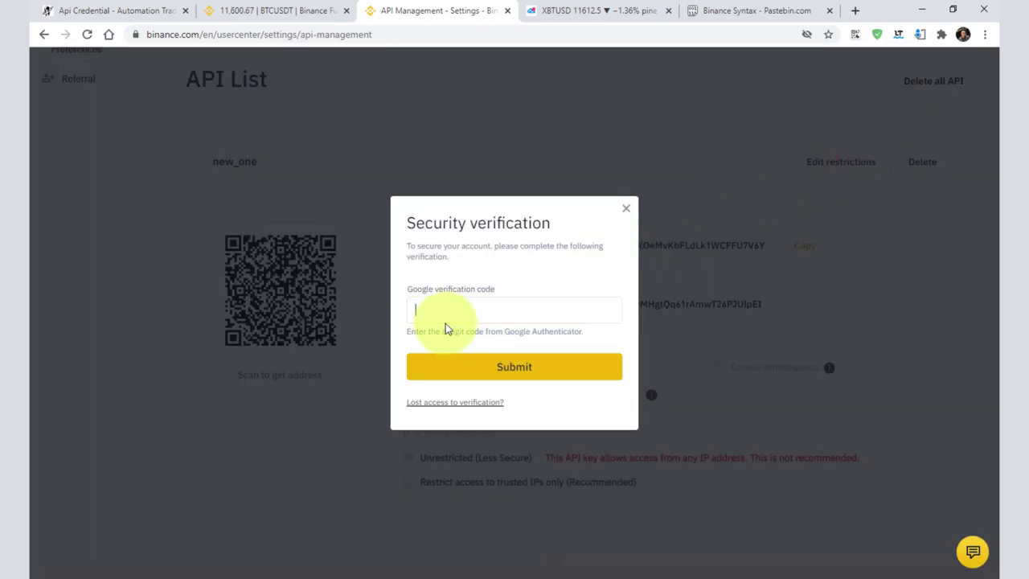
- Confirm the permission change with the Google Authenticator code
click(856, 35)
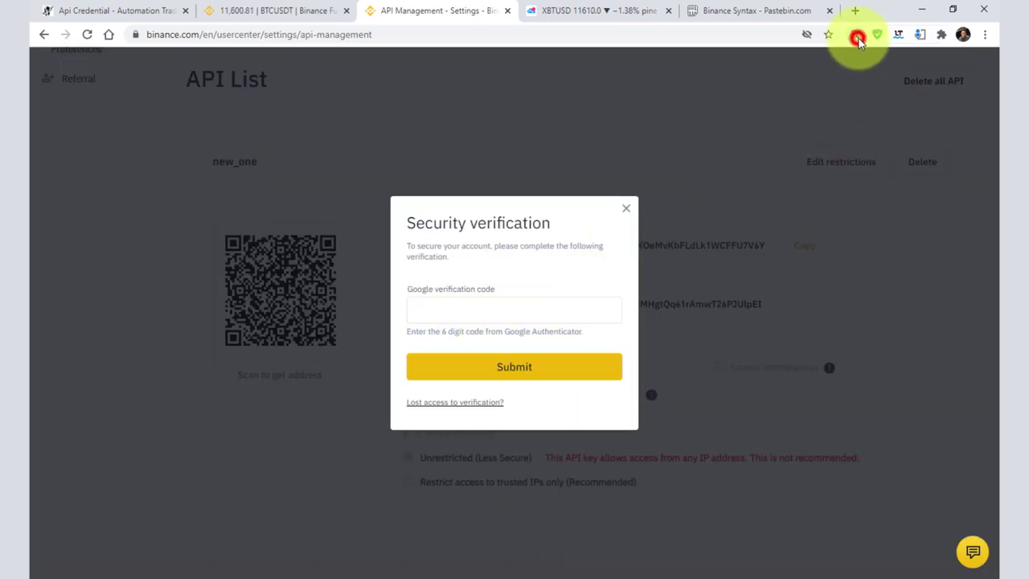
click(724, 111)
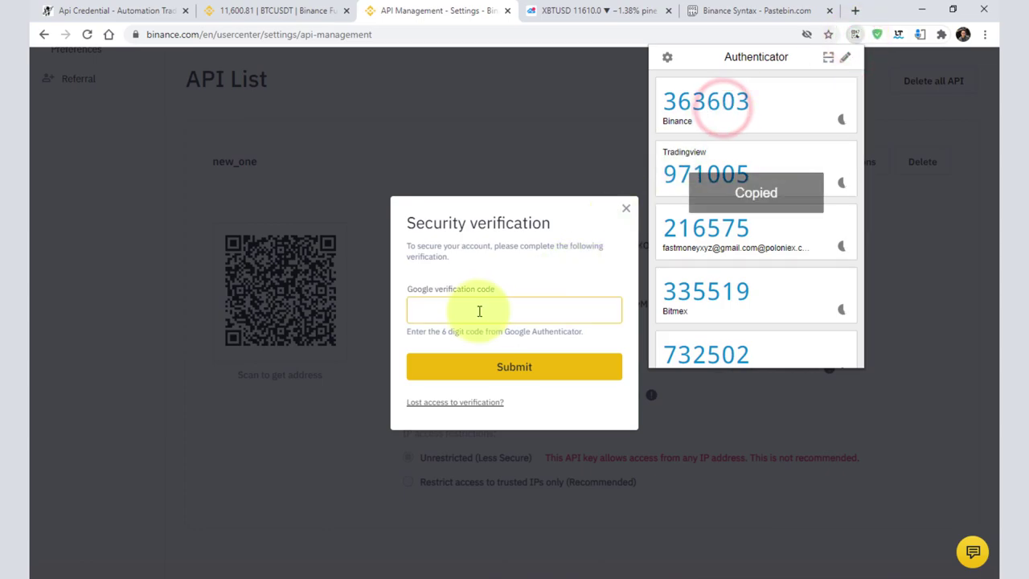
click(473, 310)
key(ctrl+v)
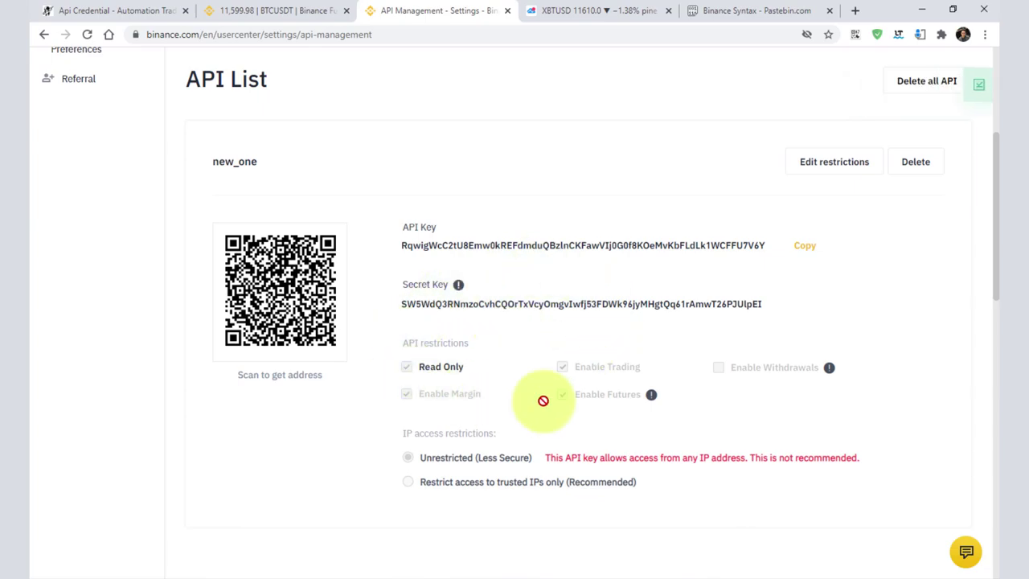
scroll(515, 361, down, 2)
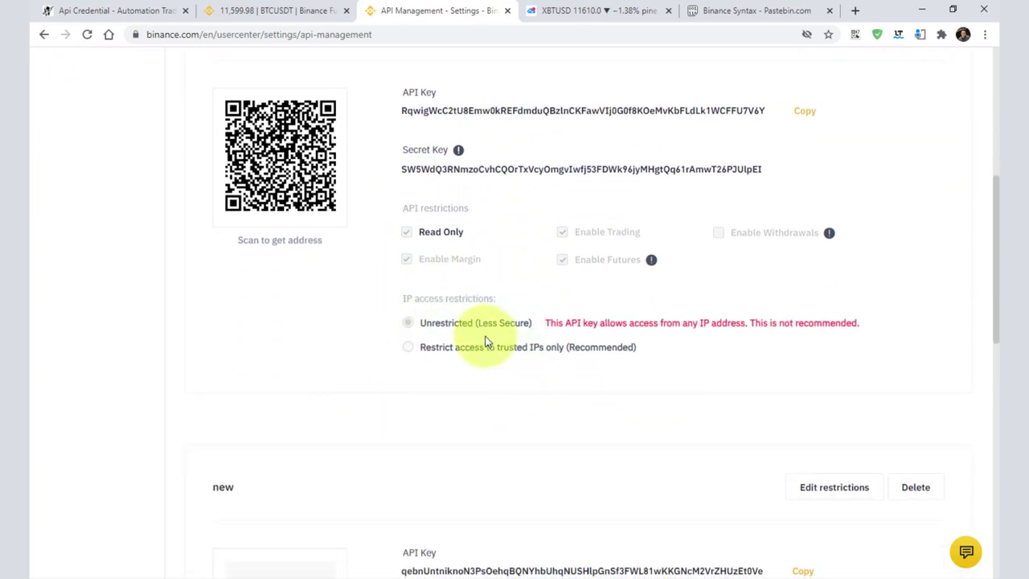
click(245, 10)
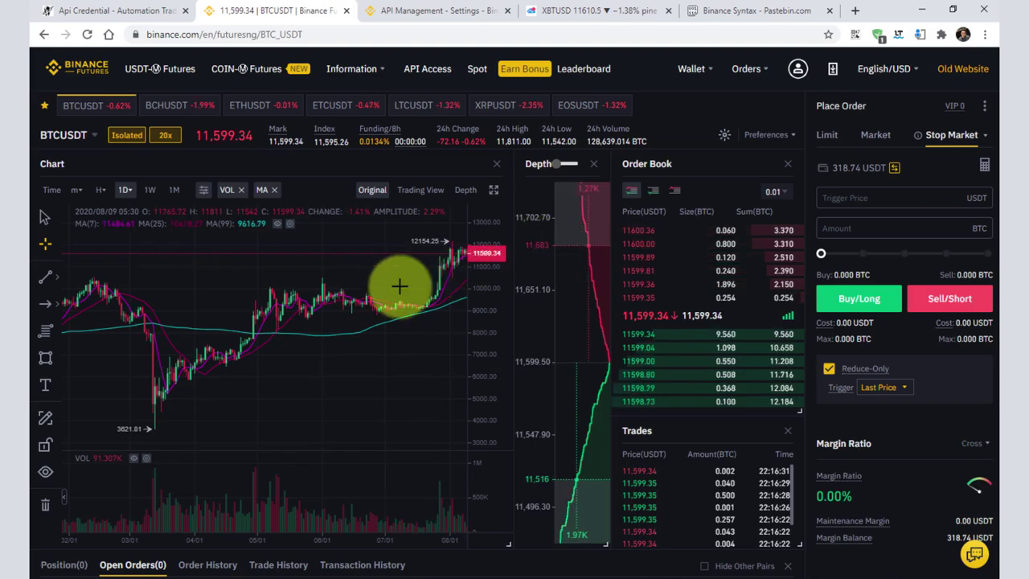
- Set the Binance Futures position mode back to One-way after trying Hedge Mode
click(985, 106)
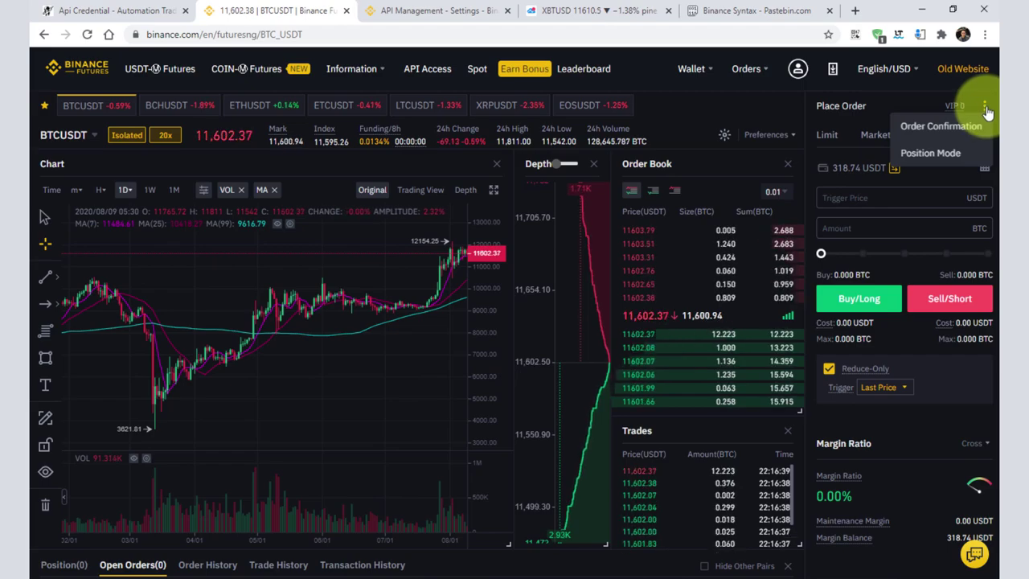
click(931, 153)
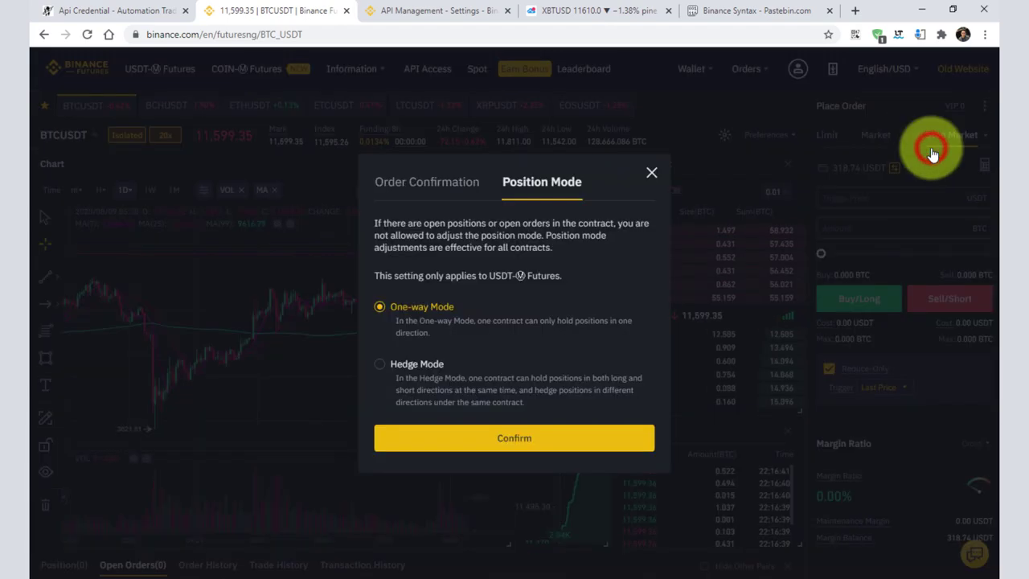
click(376, 368)
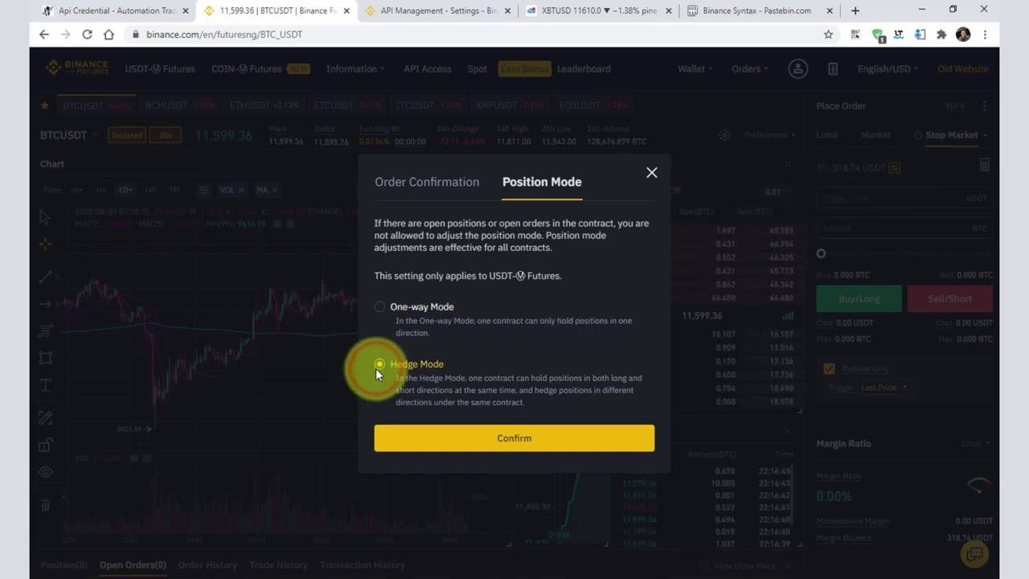
click(379, 309)
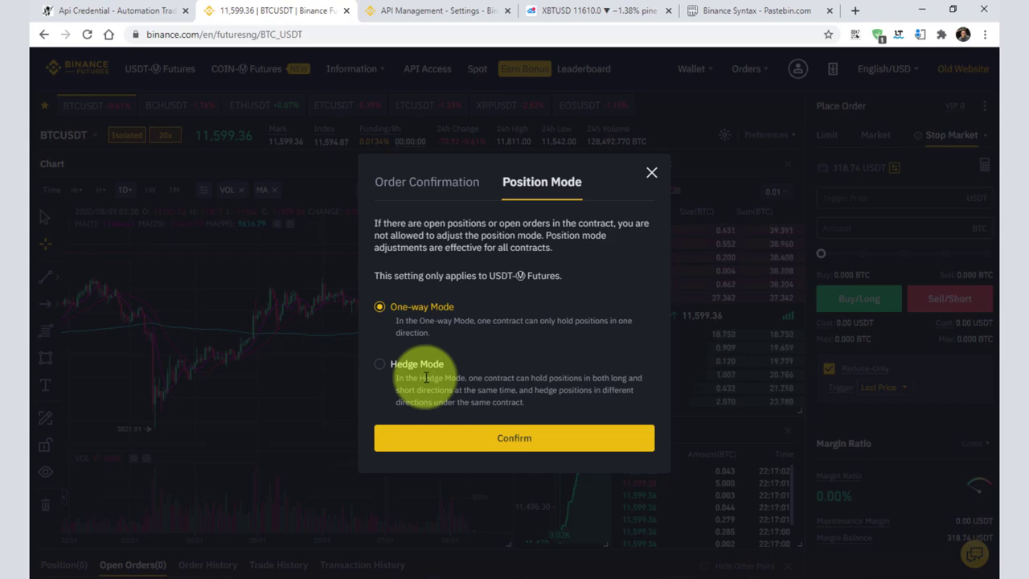
click(652, 172)
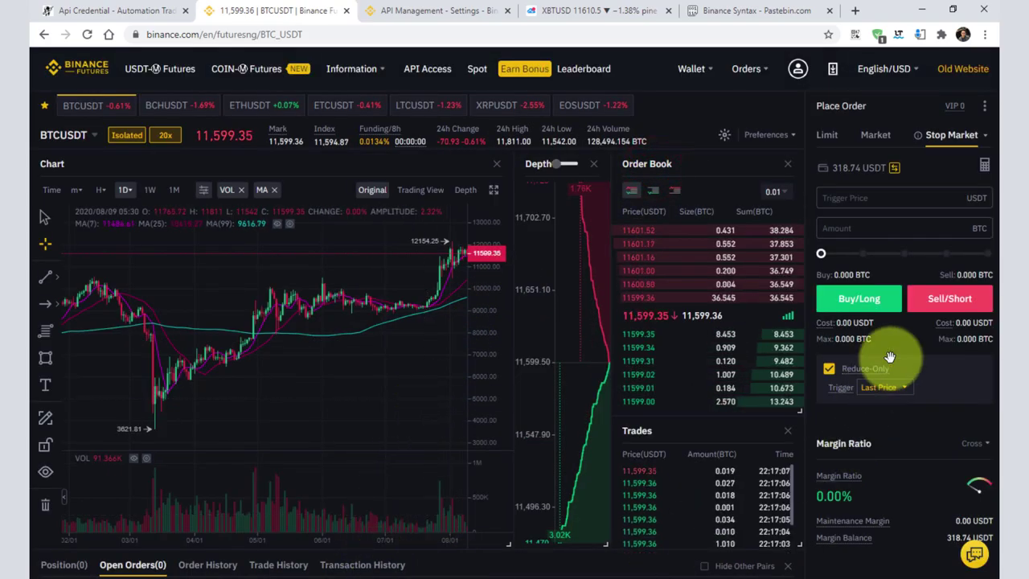
- Check that the BTCUSDT Positions and Open Orders lists are empty
scroll(988, 173, down, 3)
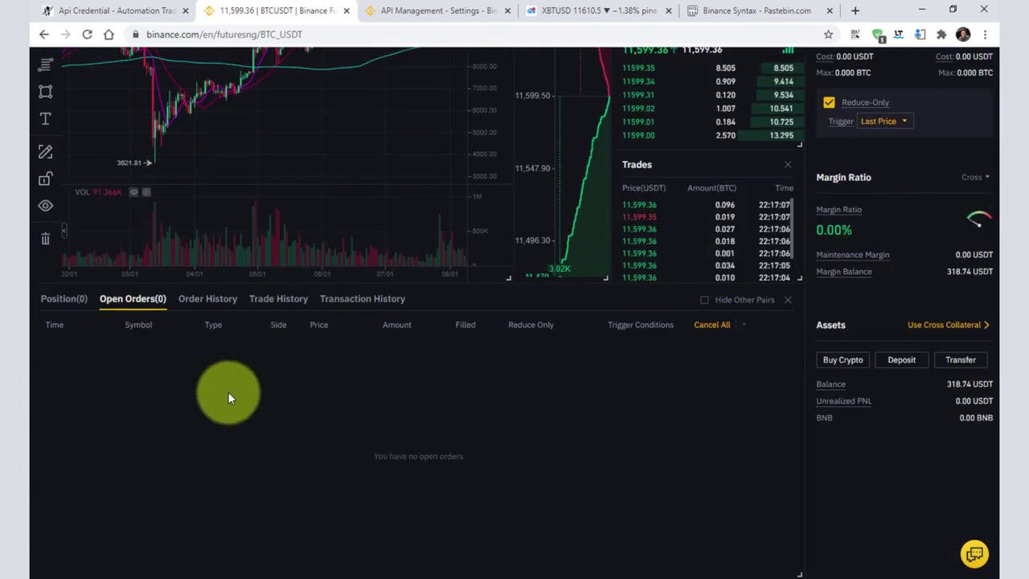
click(48, 300)
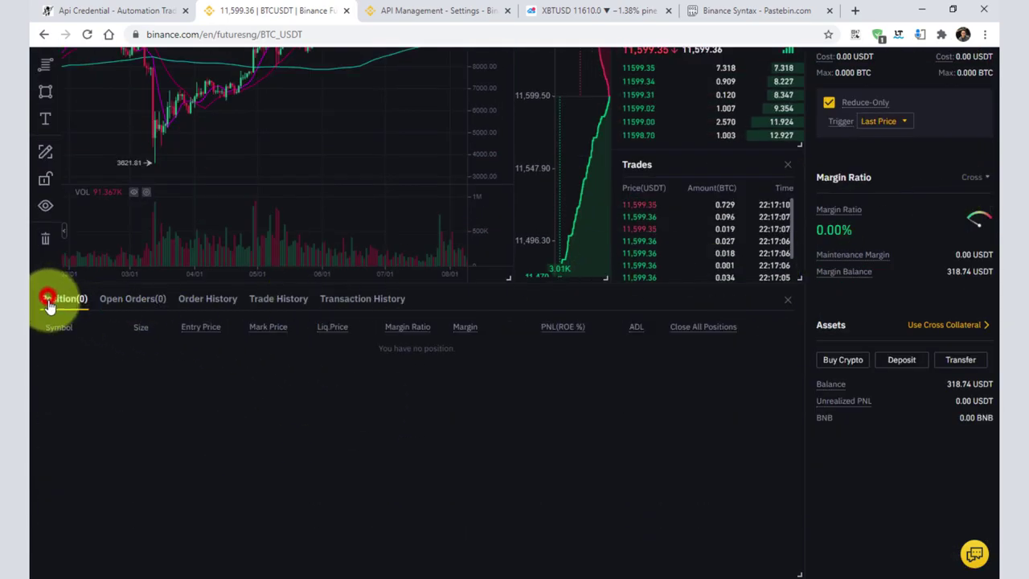
click(143, 309)
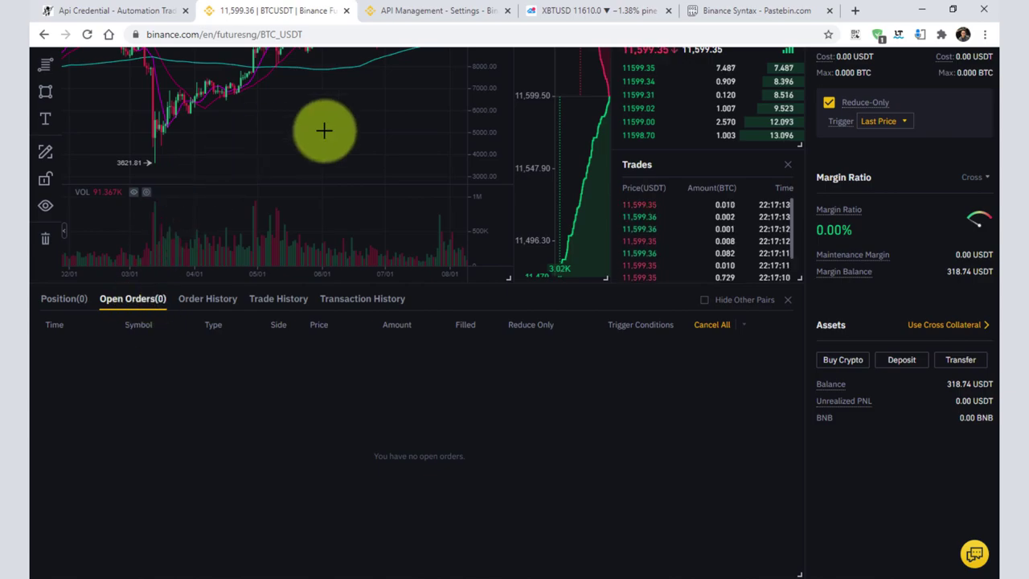
click(690, 9)
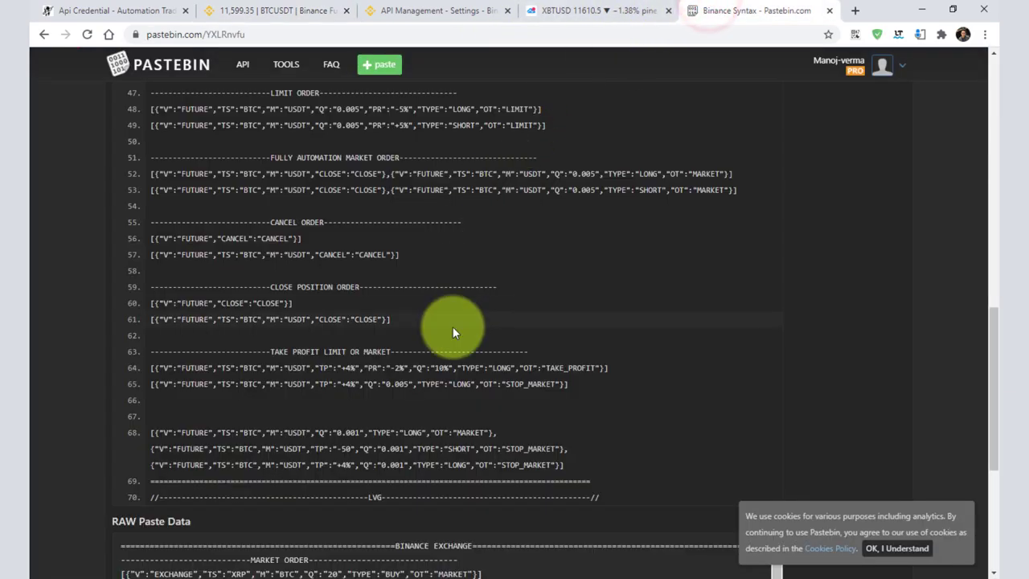
- Scan the paste's BINANCE EXCHANGE, BINANCE MARGIN and BINANCE FUTURE headings, then return to the BTCUSDT chart
scroll(404, 330, up, 8)
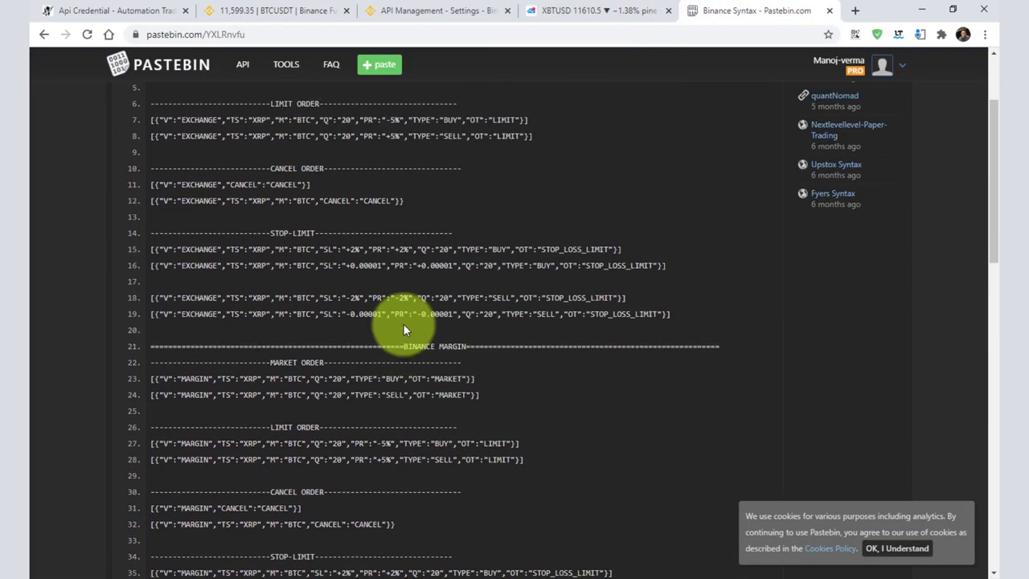
scroll(404, 329, up, 2)
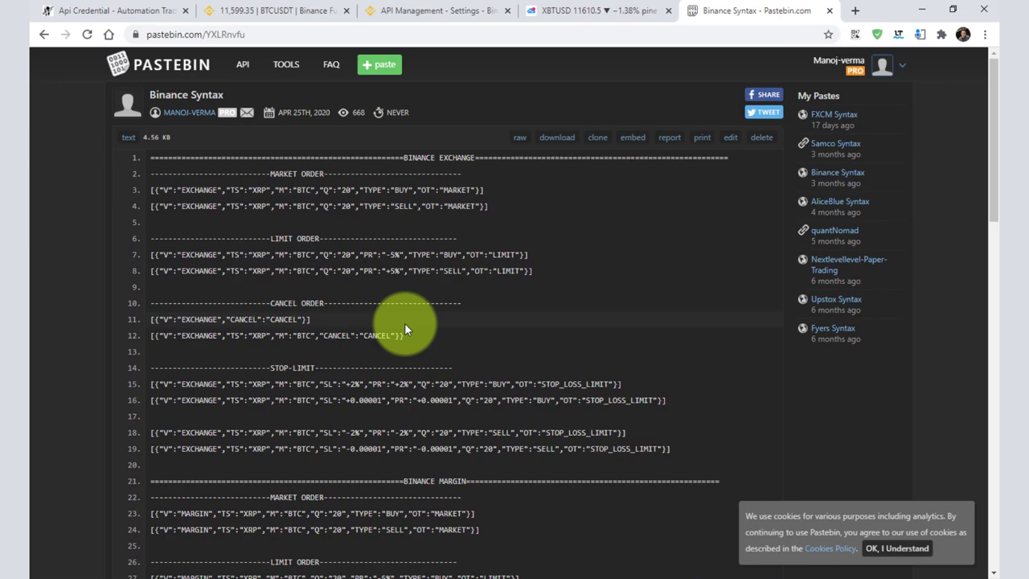
drag(405, 158, 475, 158)
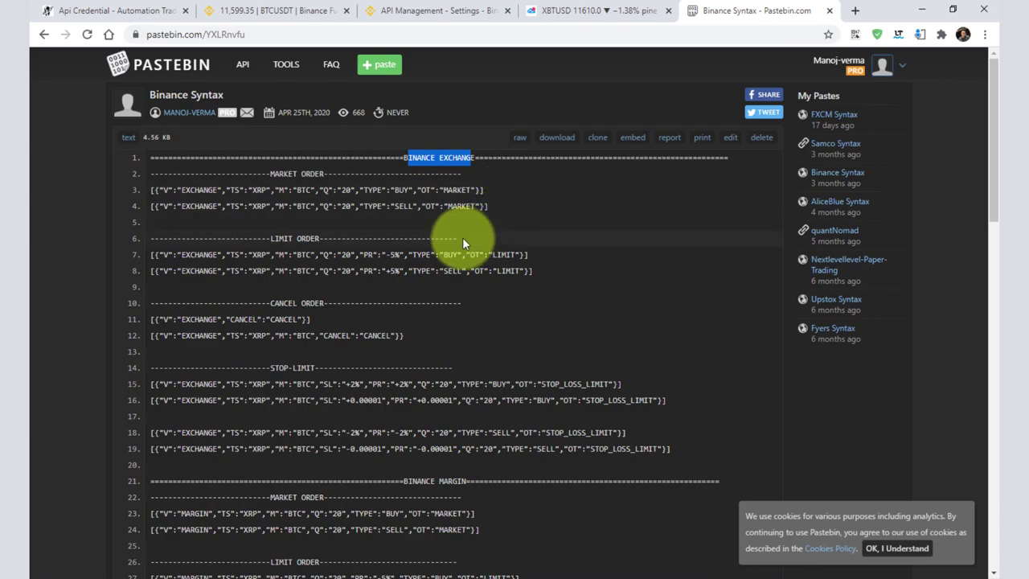
scroll(463, 238, down, 3)
drag(405, 279, 483, 283)
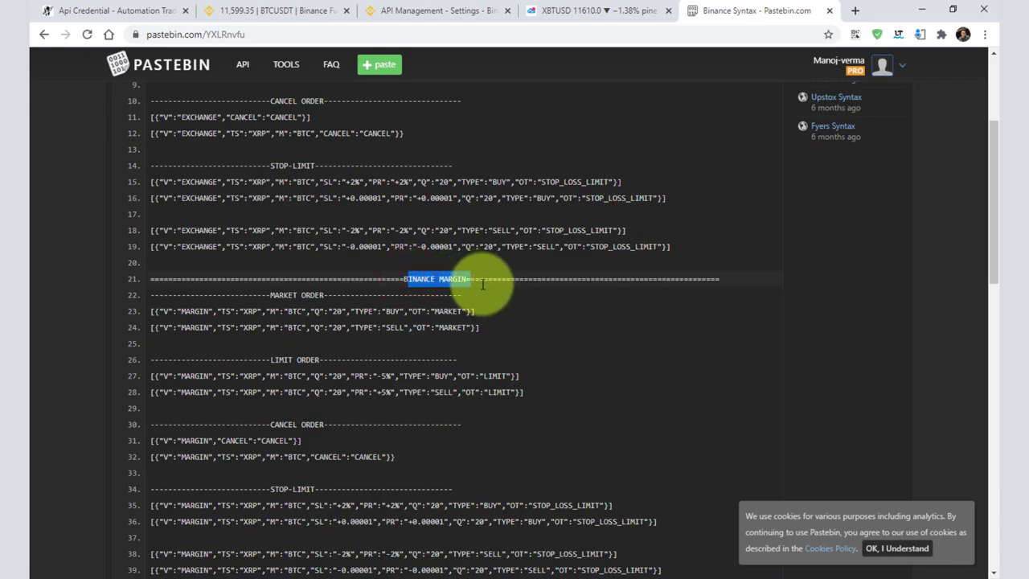
scroll(482, 281, down, 4)
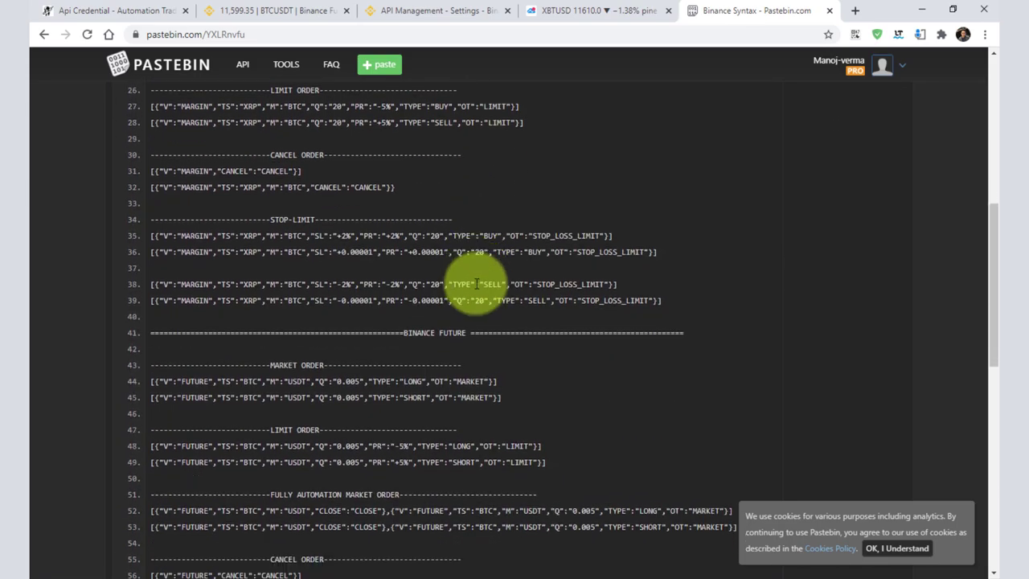
drag(410, 336, 452, 333)
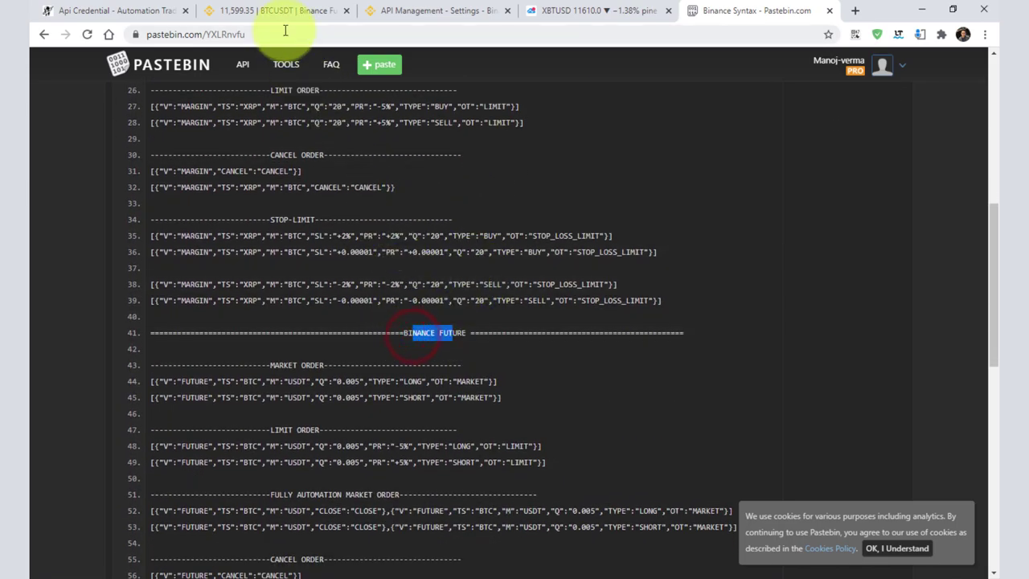
click(312, 8)
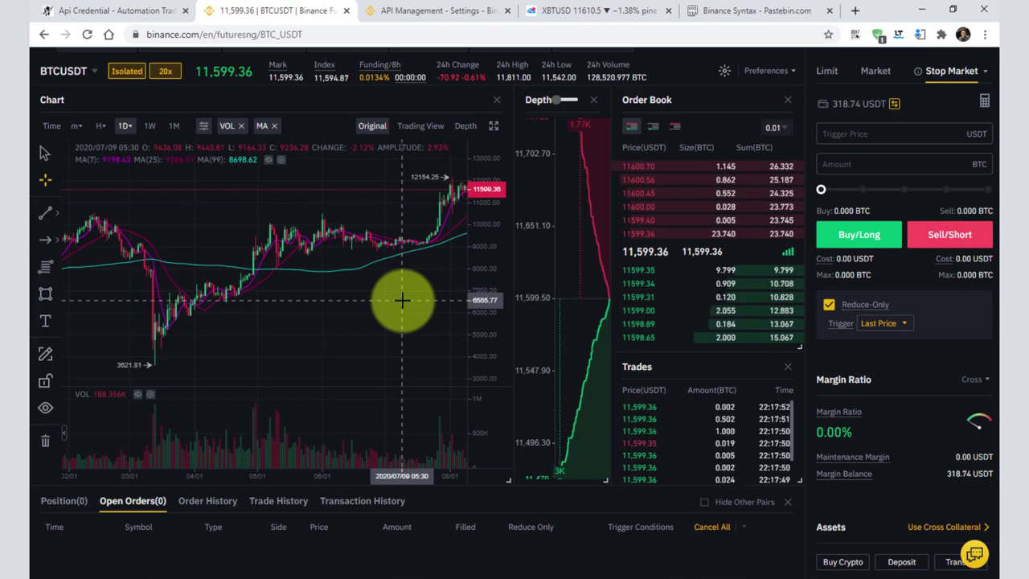
click(166, 71)
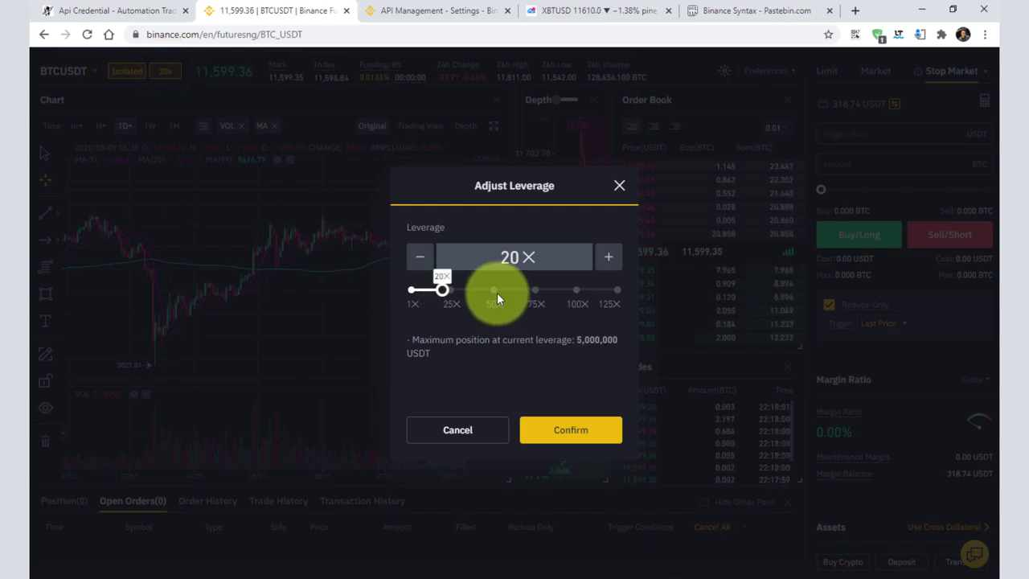
click(619, 188)
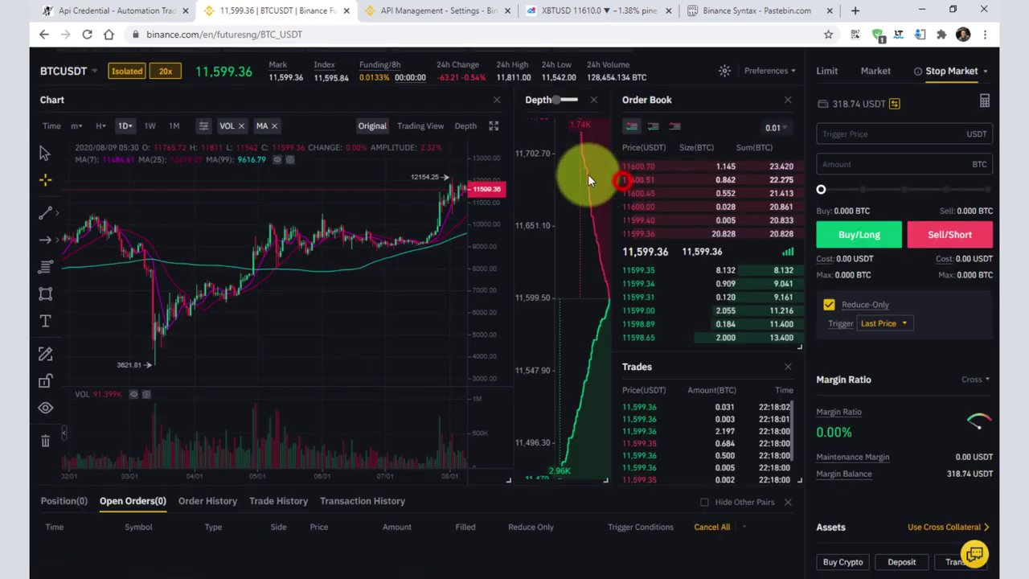
click(125, 71)
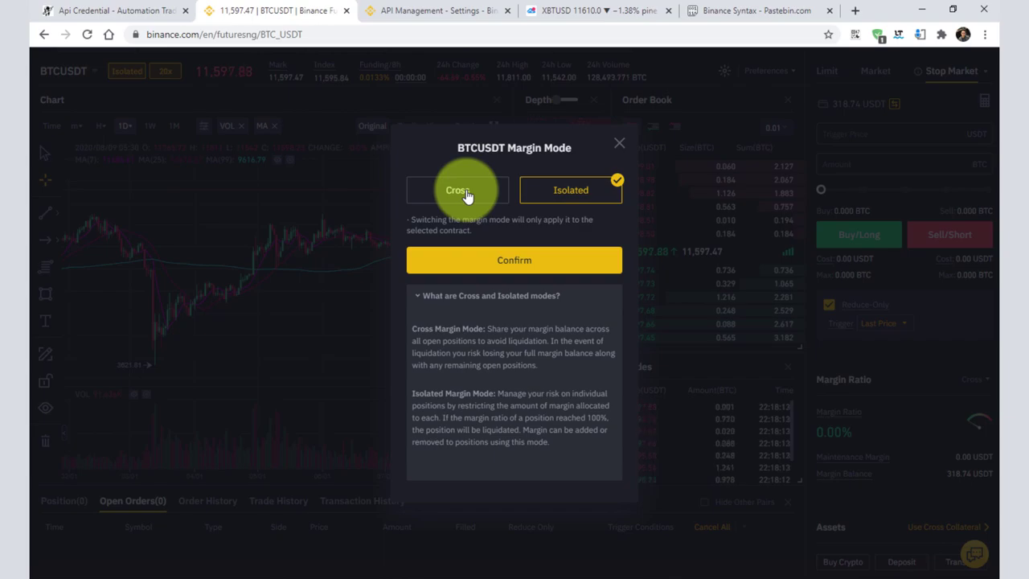
click(621, 143)
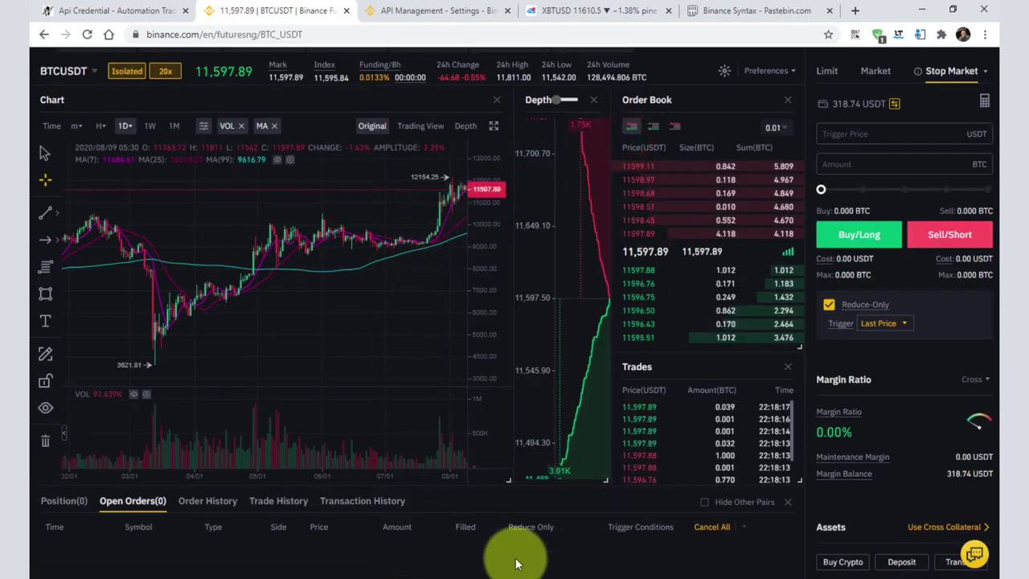
scroll(509, 553, down, 1)
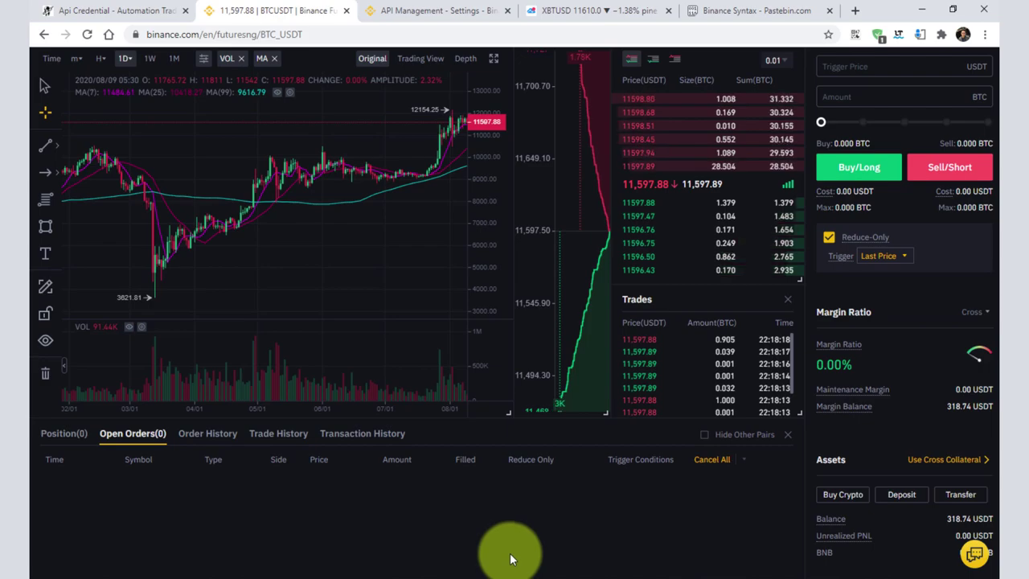
- Review the BINANCE FUTURE market order and limit order template lines
click(756, 10)
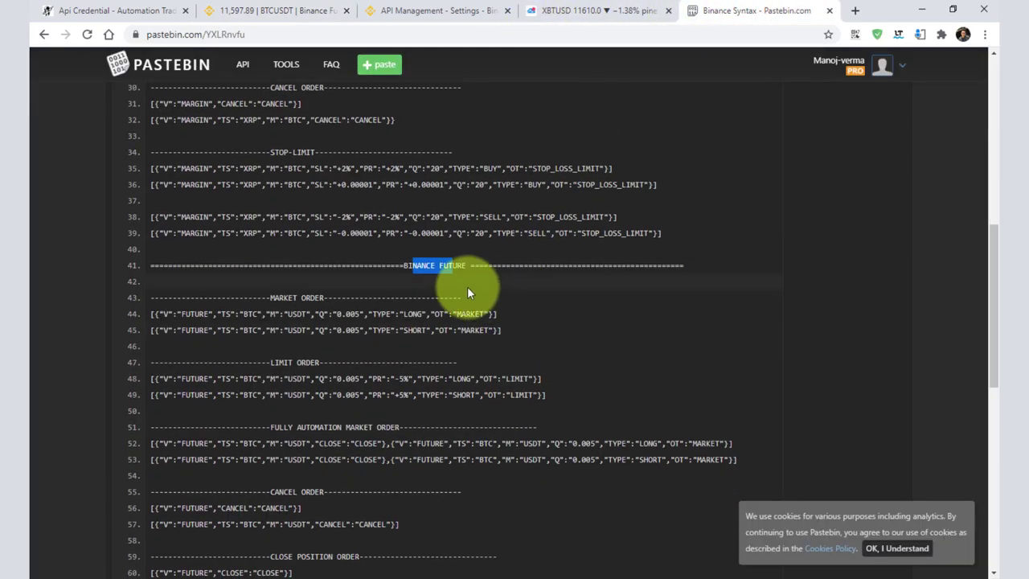
click(467, 287)
drag(406, 265, 479, 266)
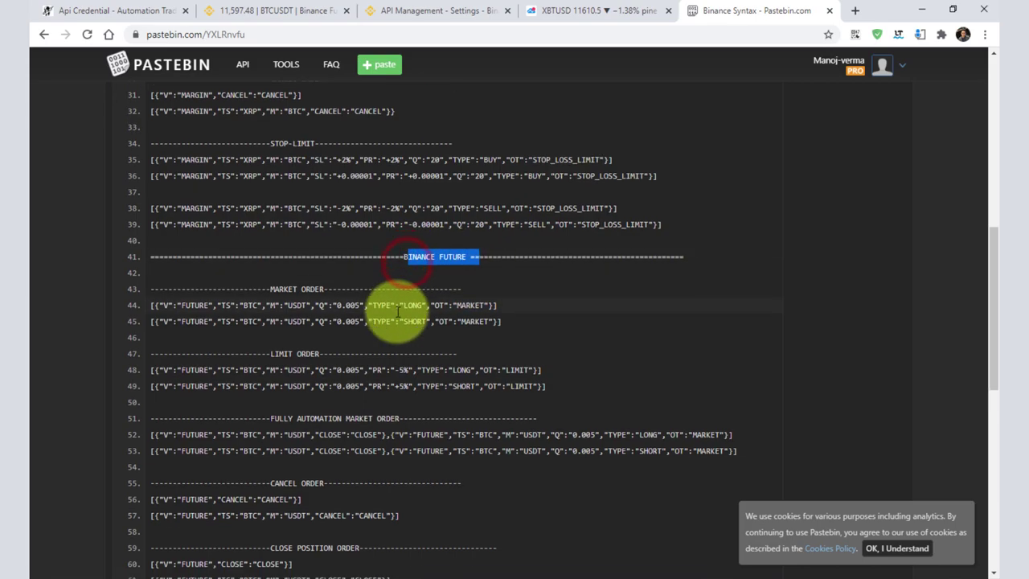
scroll(467, 306, down, 3)
scroll(310, 344, up, 1)
drag(272, 162, 341, 163)
drag(212, 180, 302, 195)
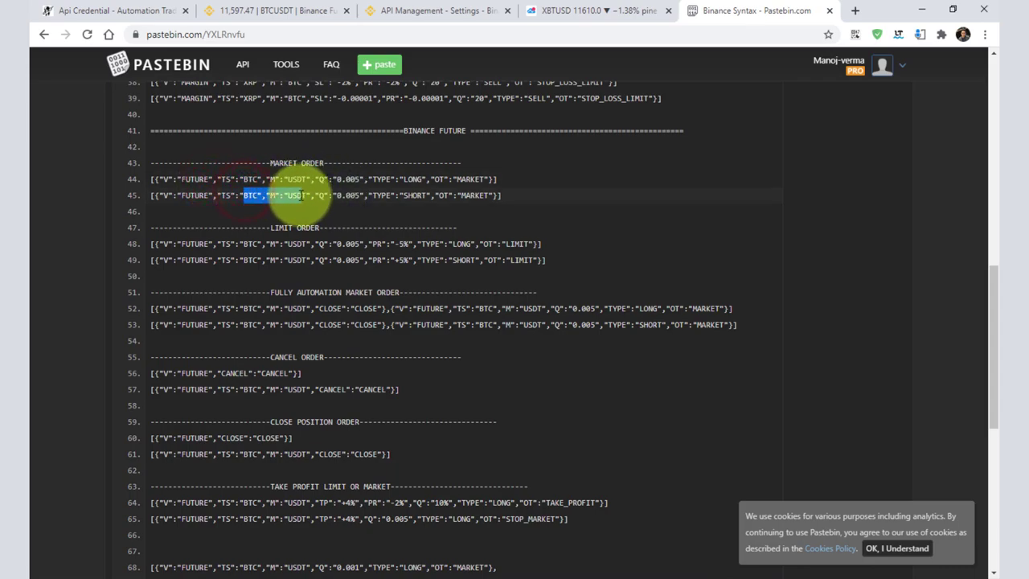
drag(266, 229, 311, 230)
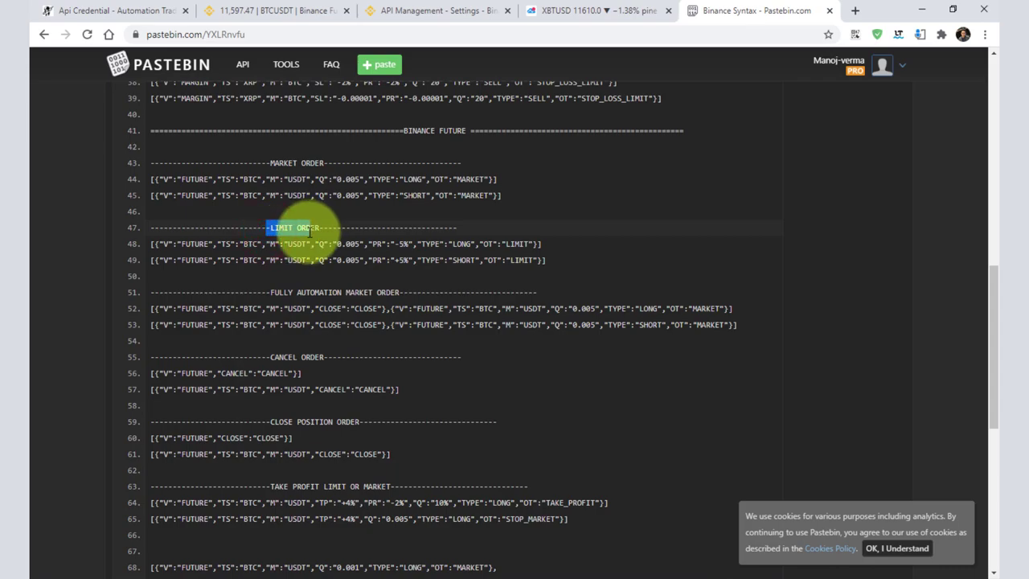
drag(286, 261, 322, 265)
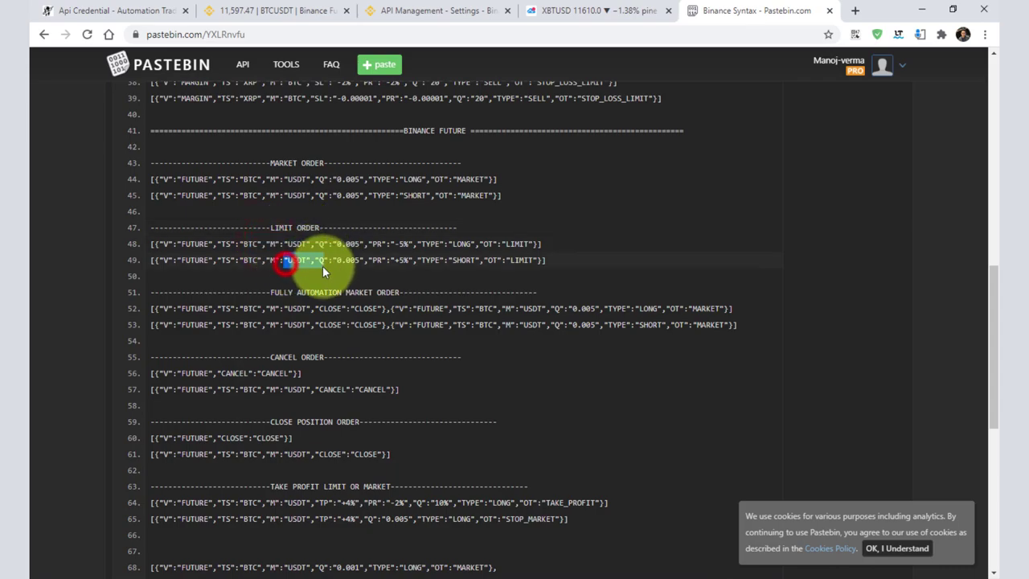
- Go through the fully automated market order lines, including their close and short-order parts
drag(270, 293, 399, 295)
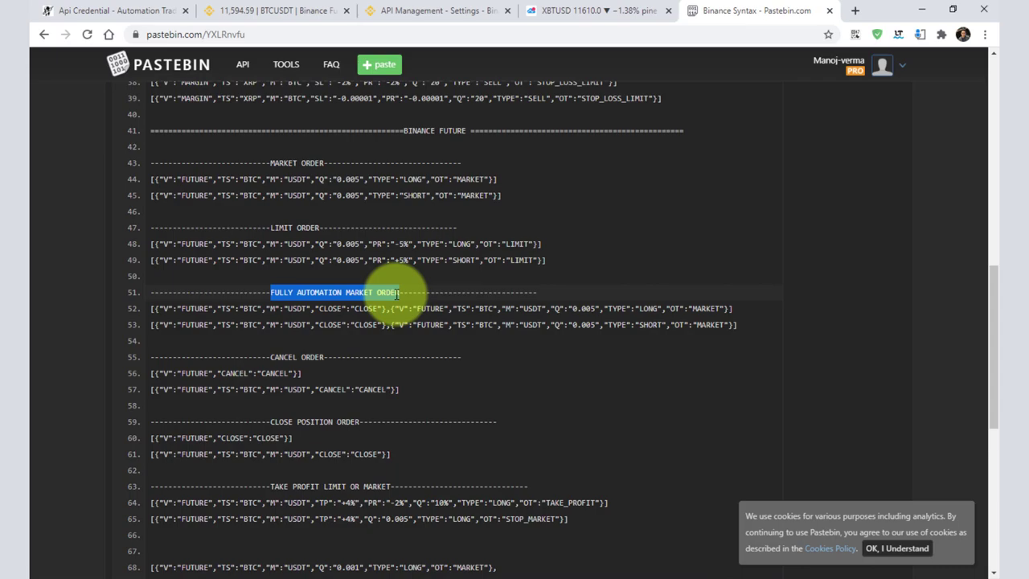
drag(161, 312, 431, 303)
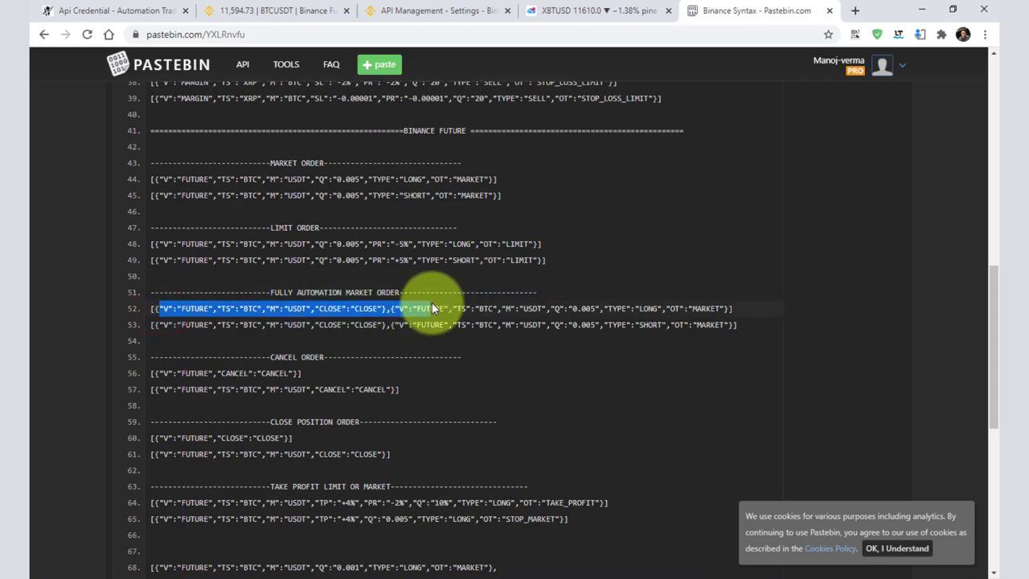
drag(432, 305, 405, 306)
click(586, 308)
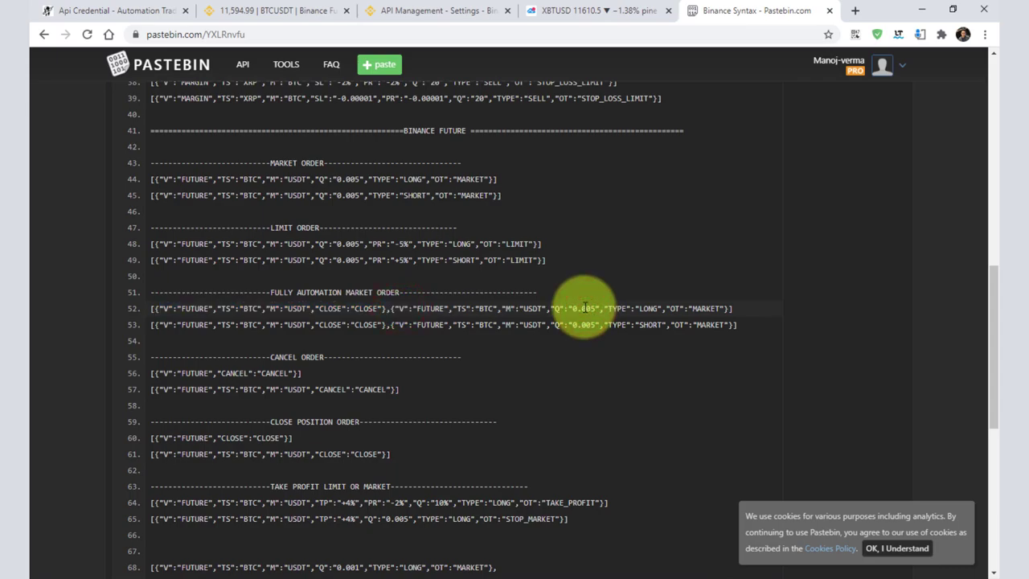
drag(182, 325, 392, 325)
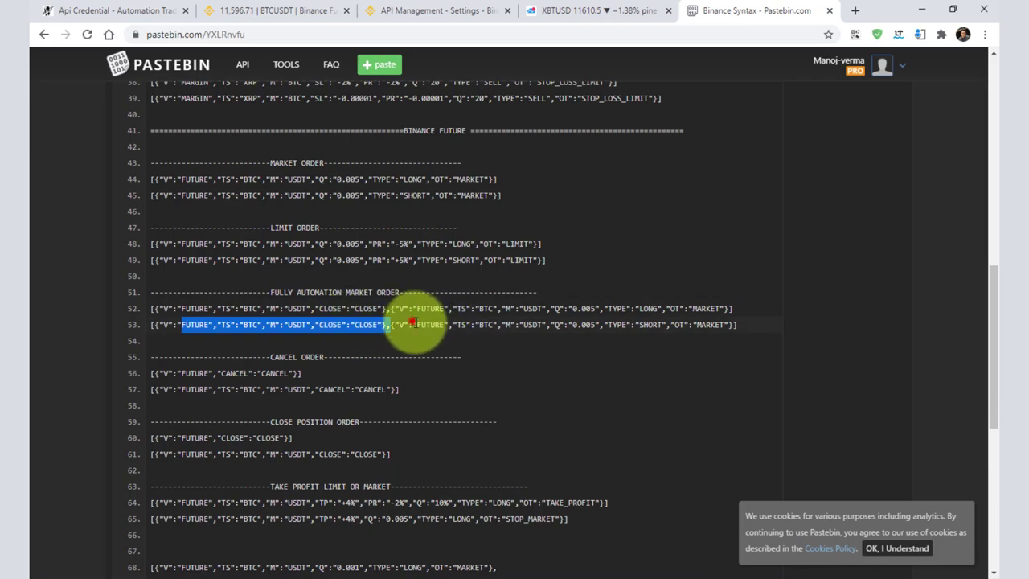
drag(412, 325, 504, 326)
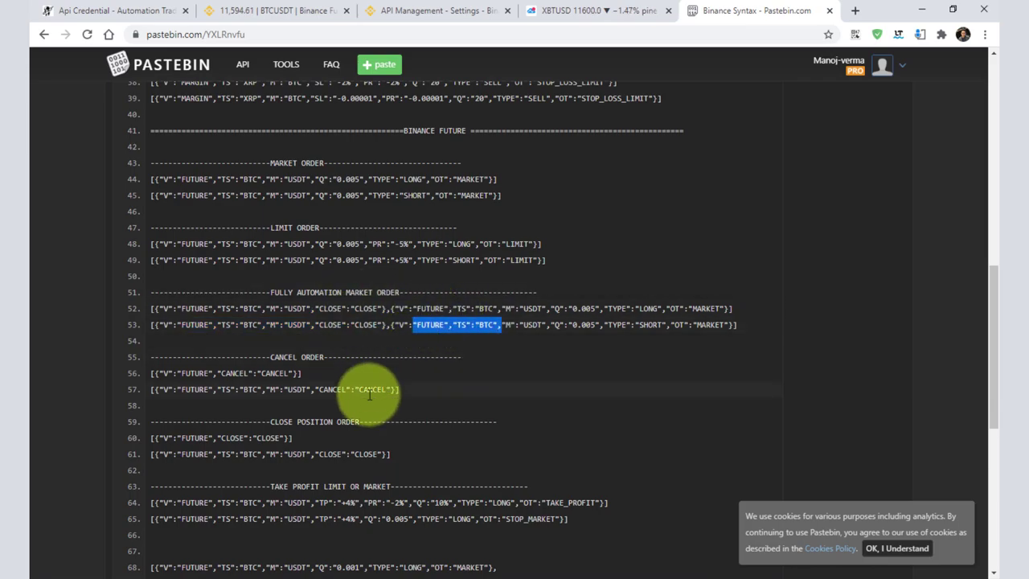
scroll(367, 394, down, 1)
drag(277, 287, 317, 293)
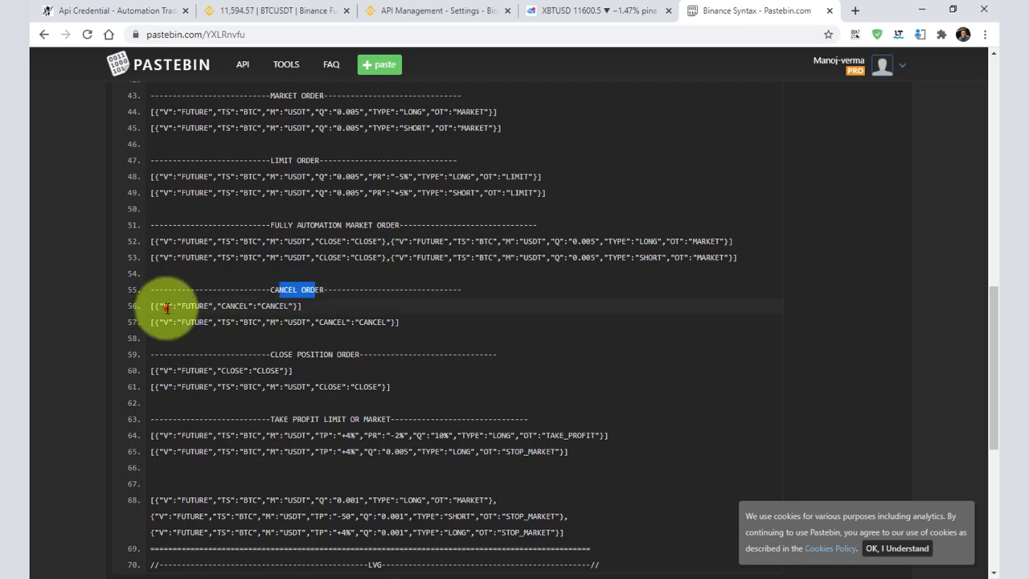
drag(166, 306, 307, 301)
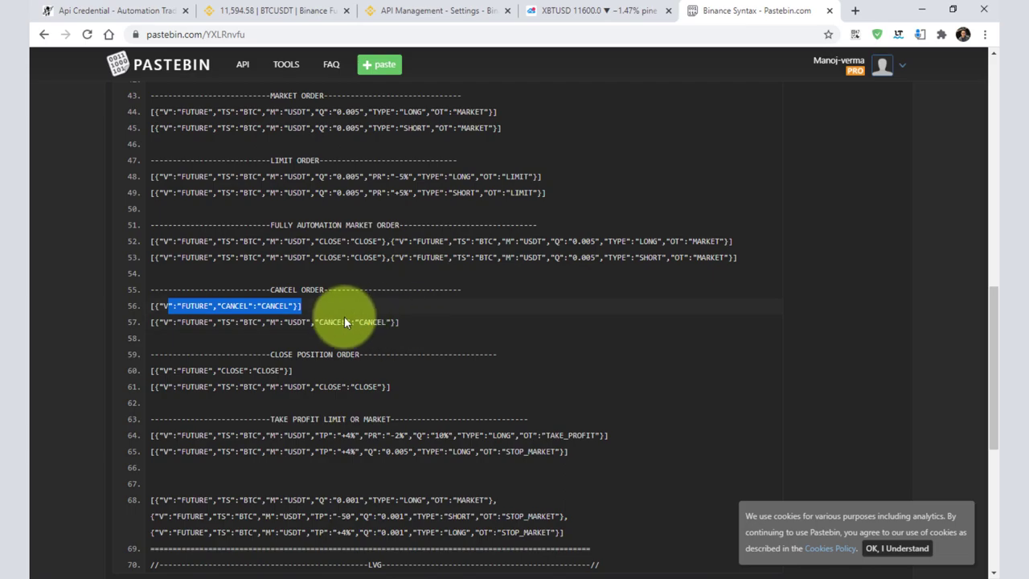
click(278, 308)
drag(201, 322, 351, 331)
click(286, 333)
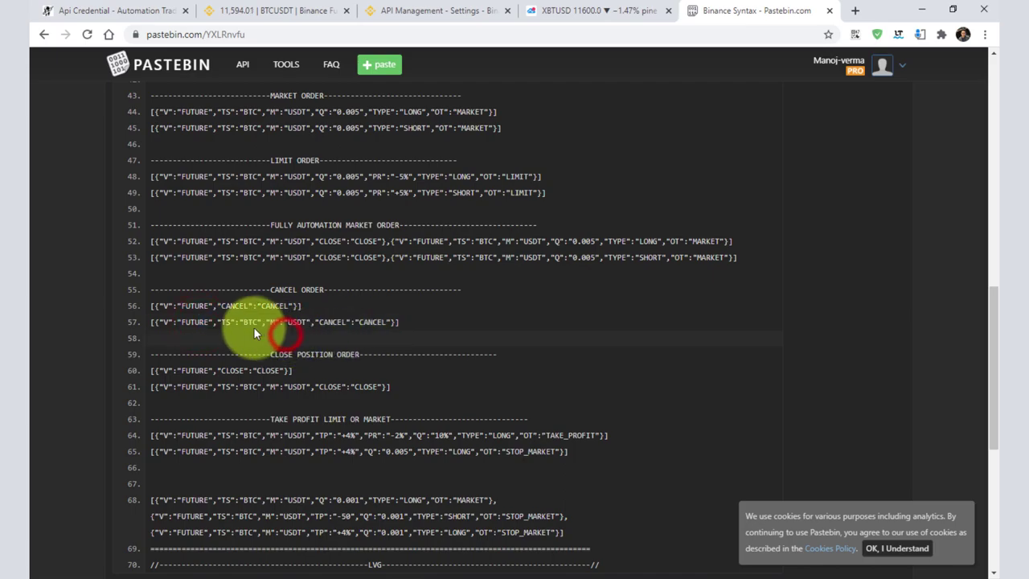
click(251, 323)
triple_click(252, 322)
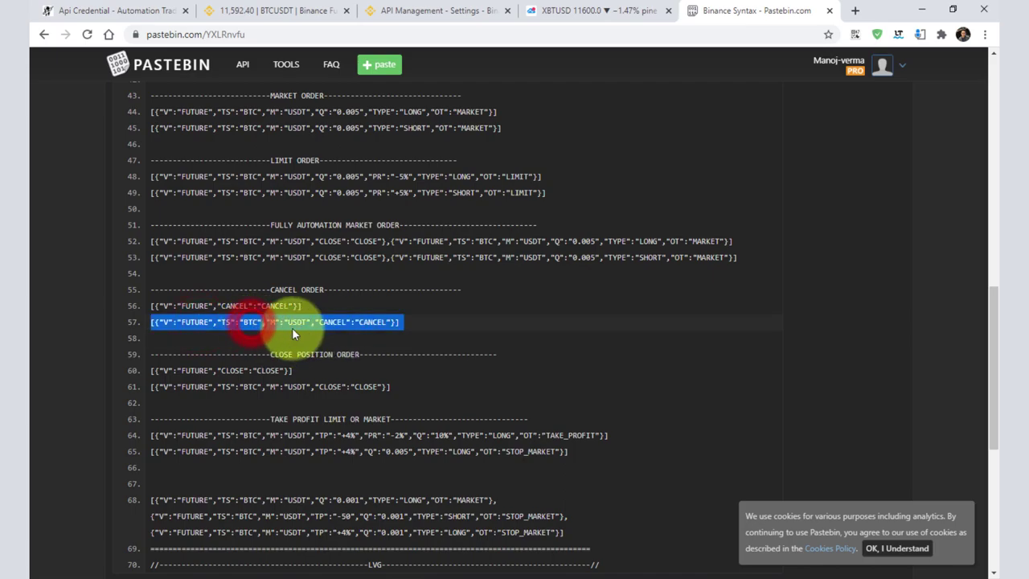
click(292, 322)
double_click(295, 322)
click(256, 322)
click(306, 321)
drag(240, 321, 370, 323)
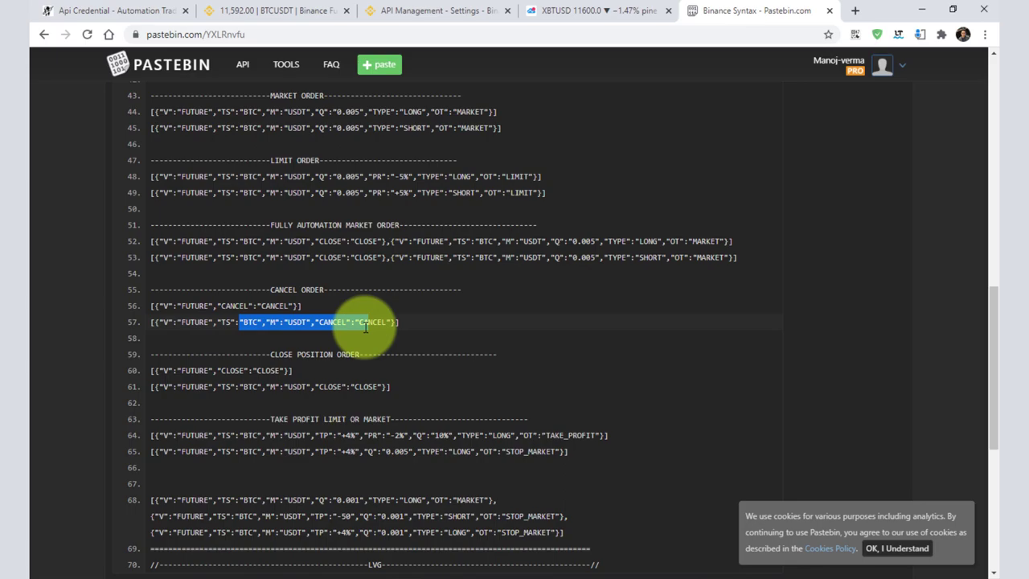
scroll(363, 326, down, 1)
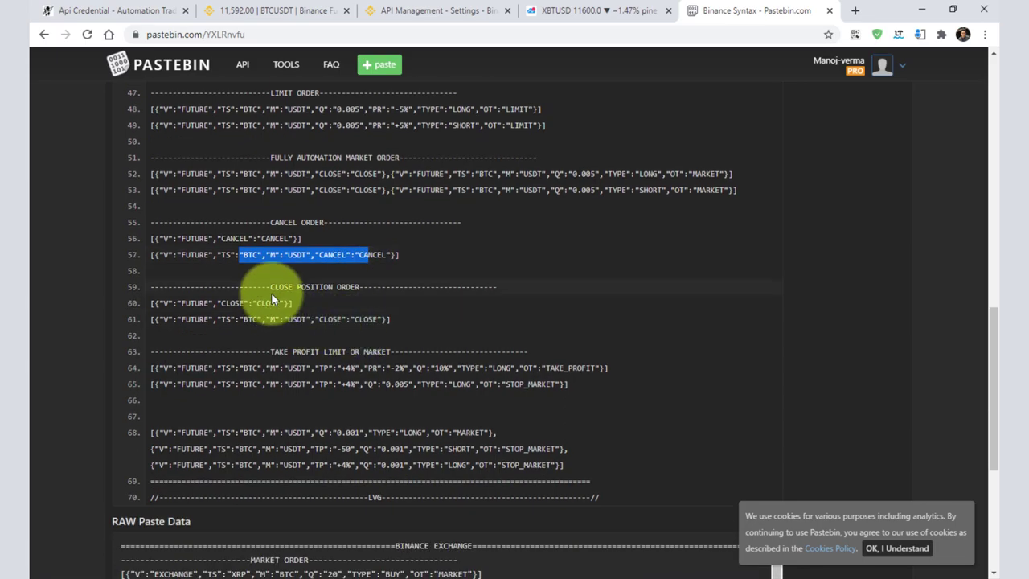
drag(270, 288, 342, 299)
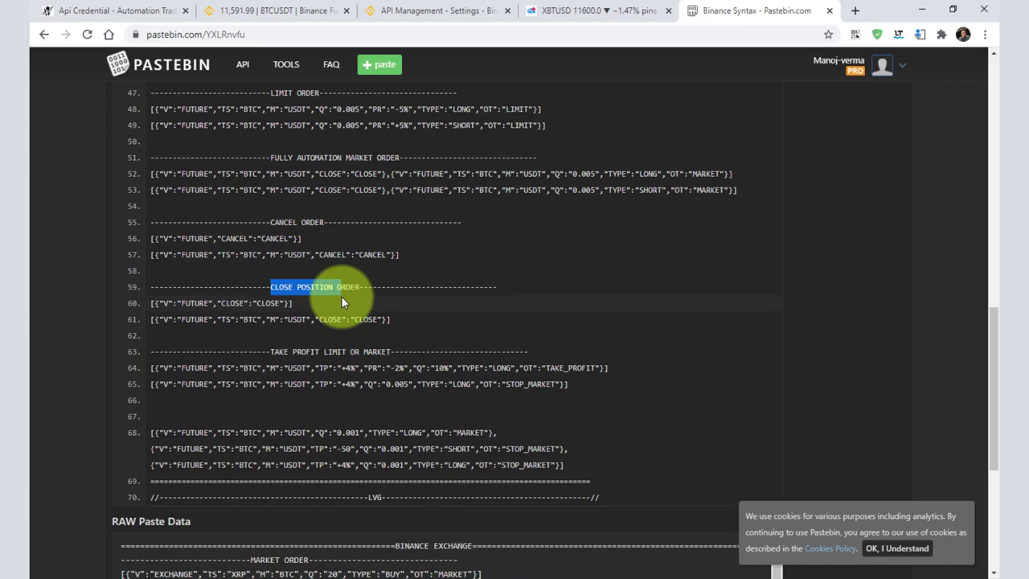
drag(312, 300, 145, 303)
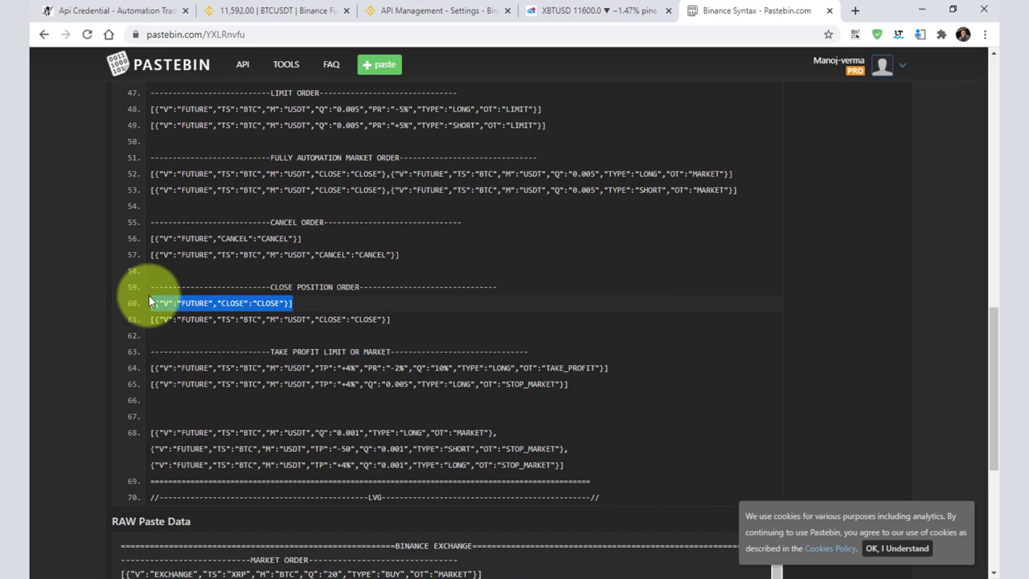
drag(292, 302, 124, 300)
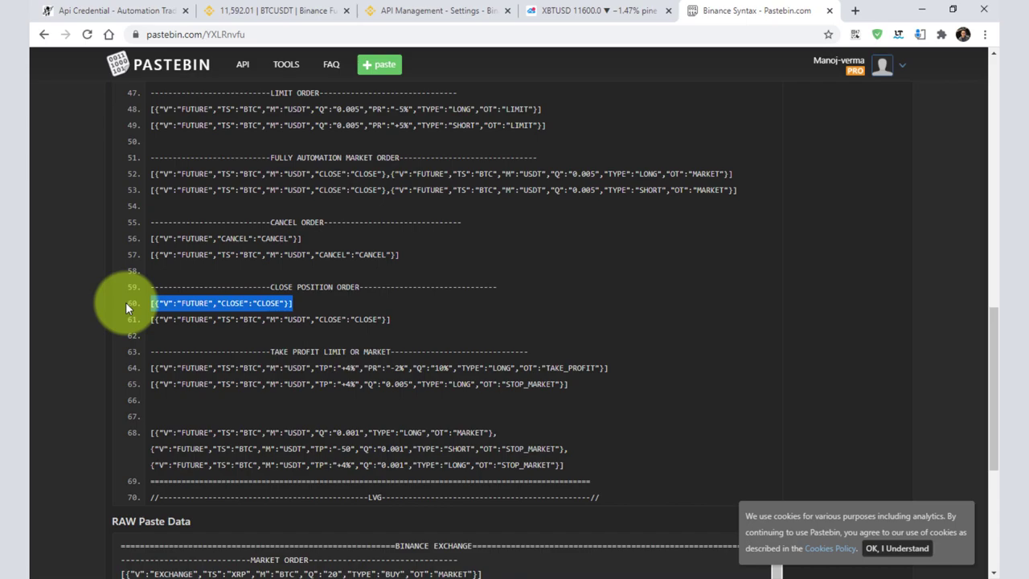
drag(177, 320, 397, 321)
click(329, 323)
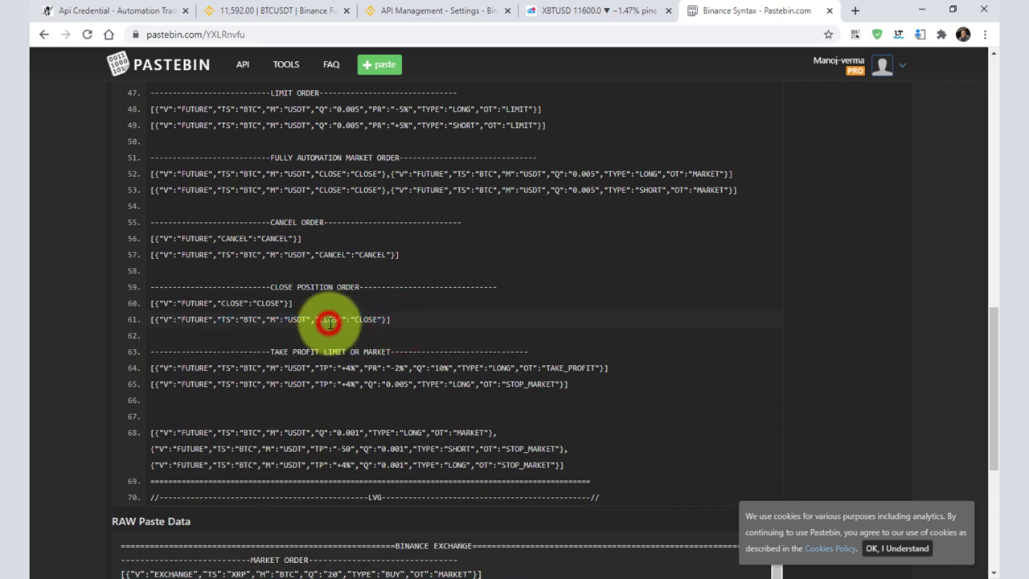
click(250, 319)
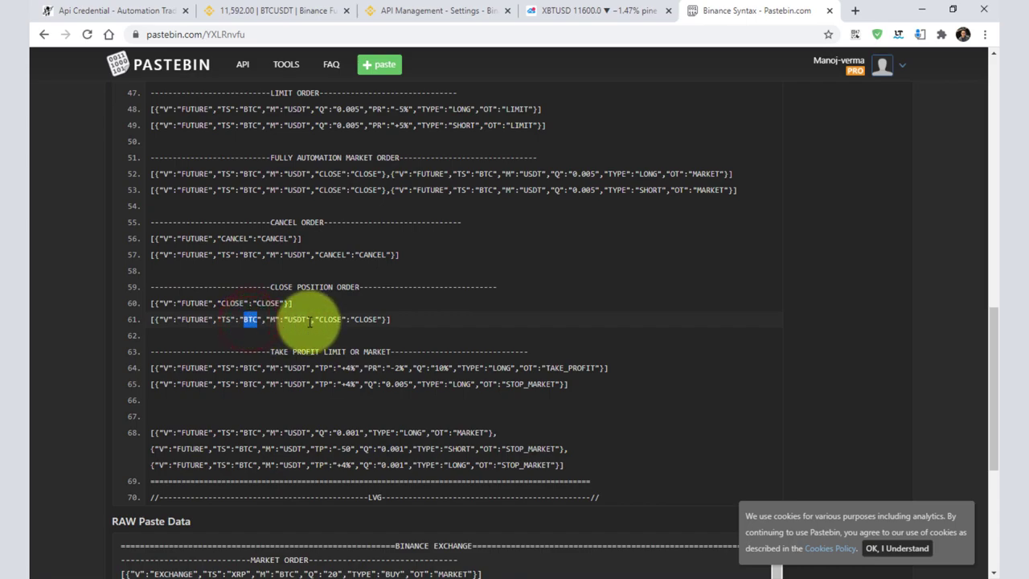
drag(286, 320, 311, 322)
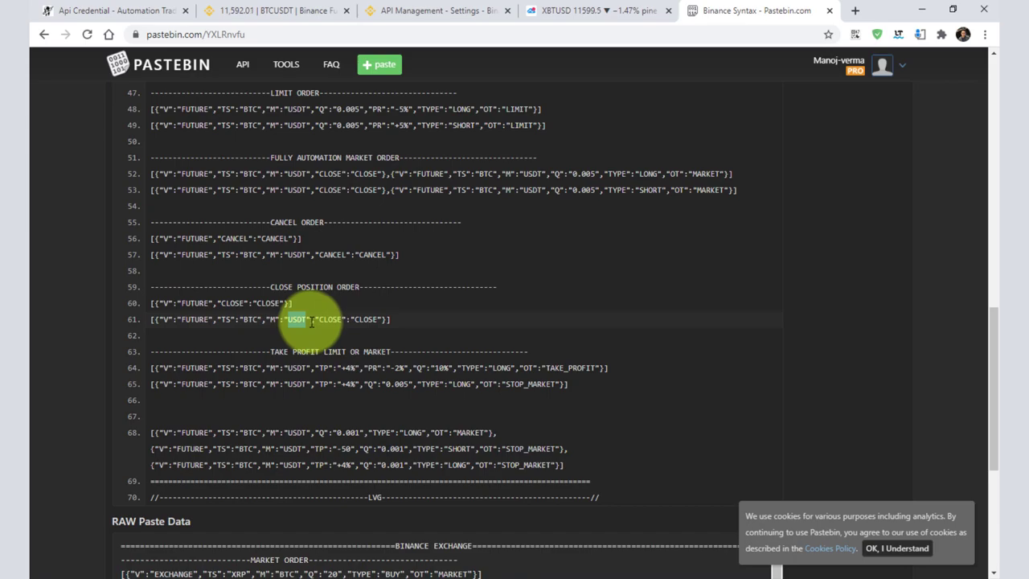
drag(279, 352, 408, 369)
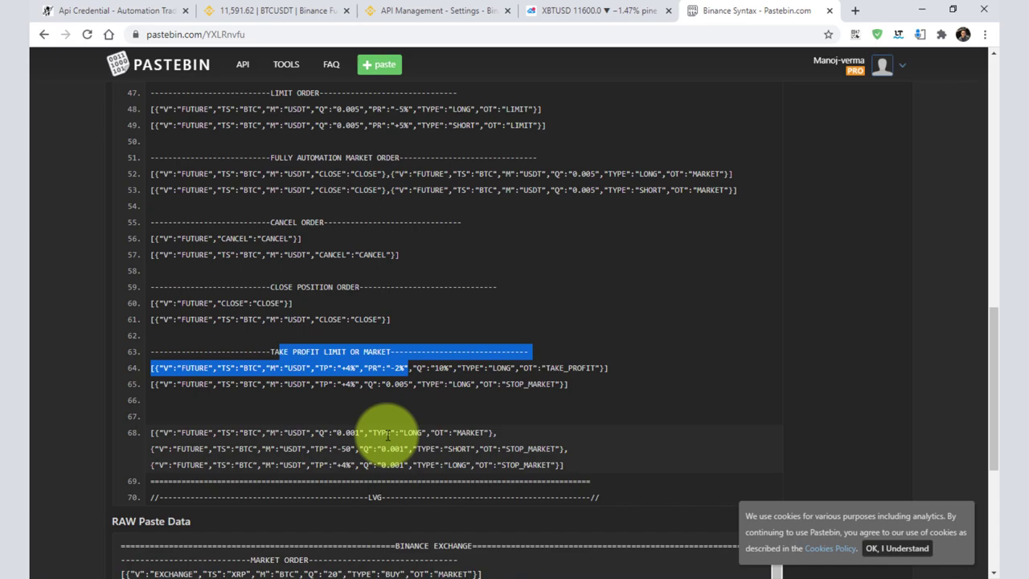
drag(551, 480, 238, 352)
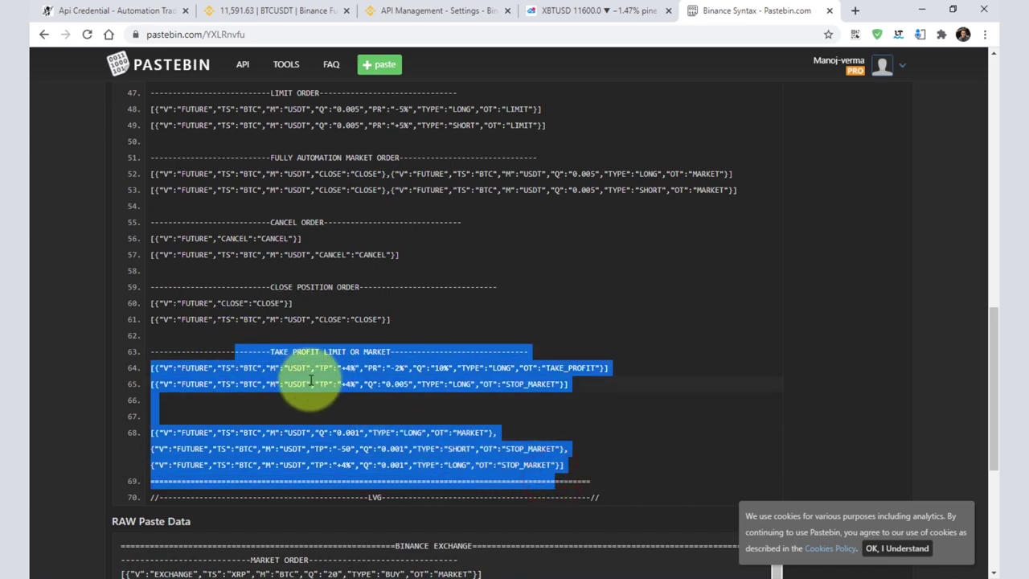
- Copy the market LONG order JSON with quantity 0.005 from line 44 of the Binance Syntax paste
scroll(310, 378, up, 1)
scroll(310, 377, up, 3)
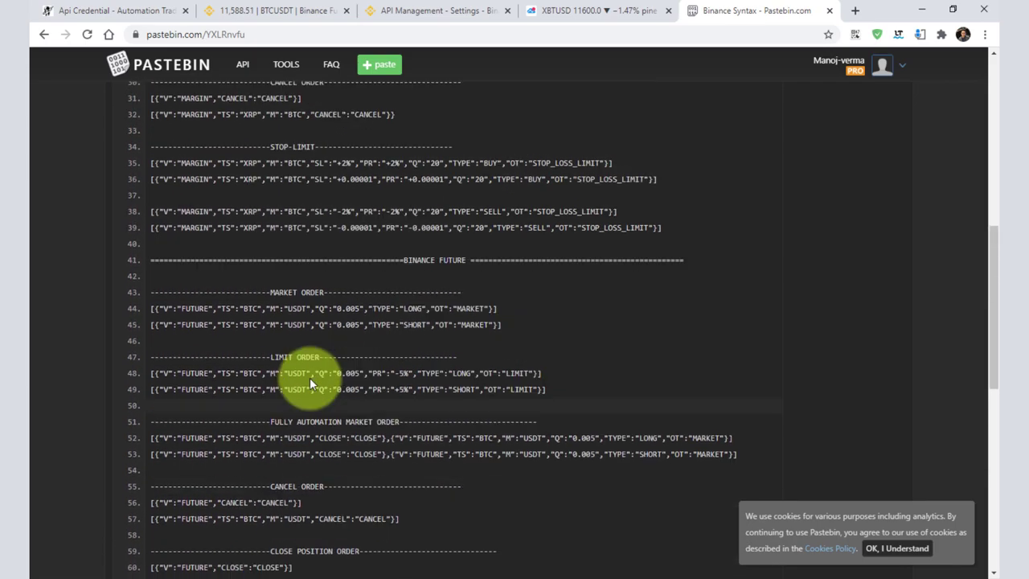
drag(149, 313, 498, 316)
right_click(460, 317)
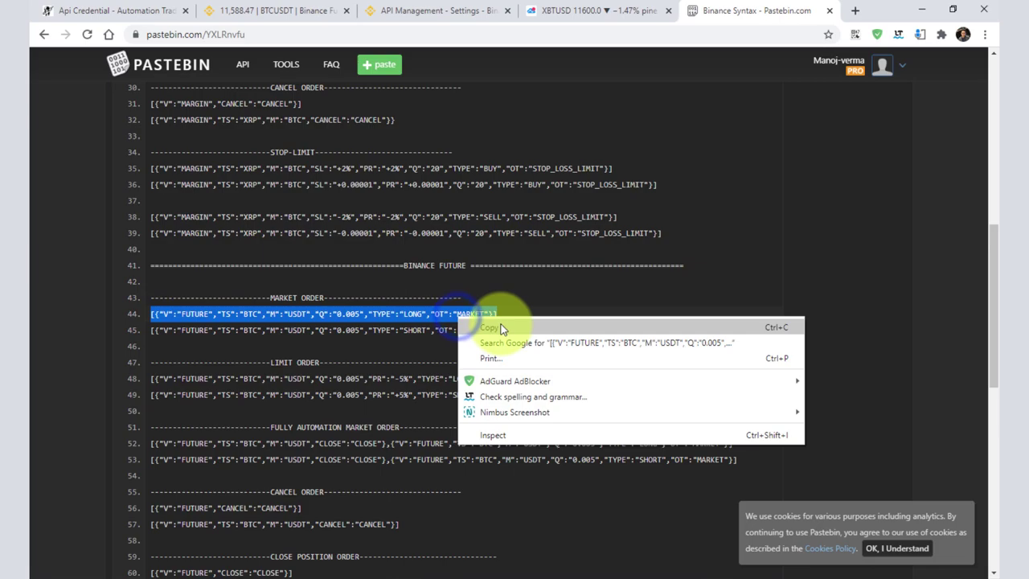
click(499, 325)
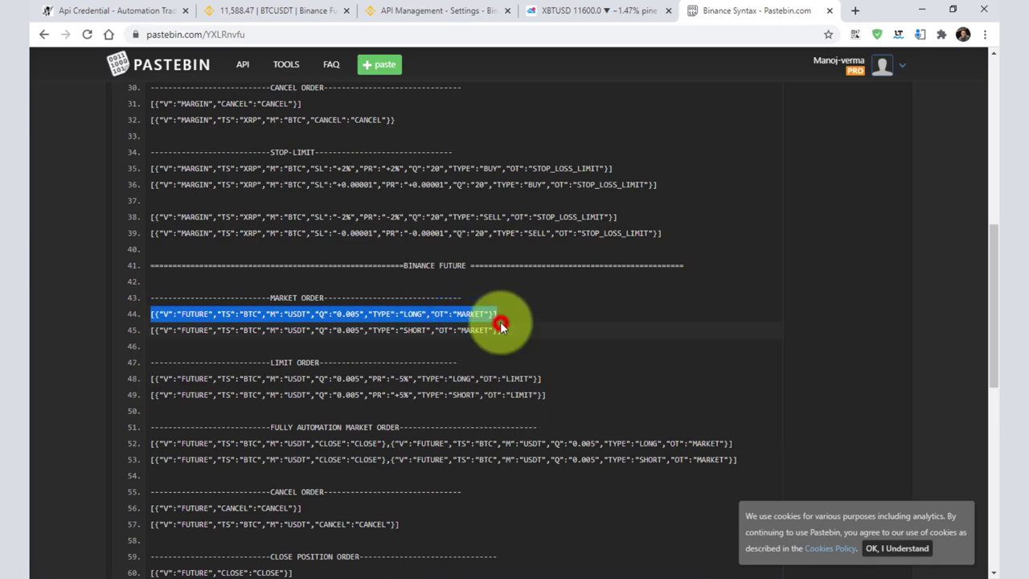
click(357, 316)
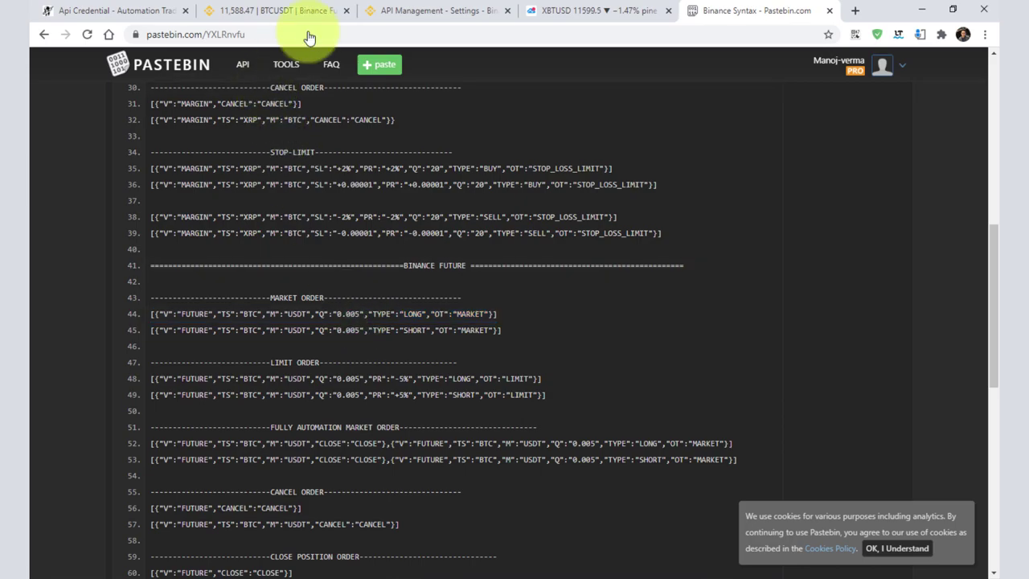
- Show the XBTUSD chart as 1-minute candles, zoomed in on the most recent bars
click(561, 11)
drag(454, 227, 337, 242)
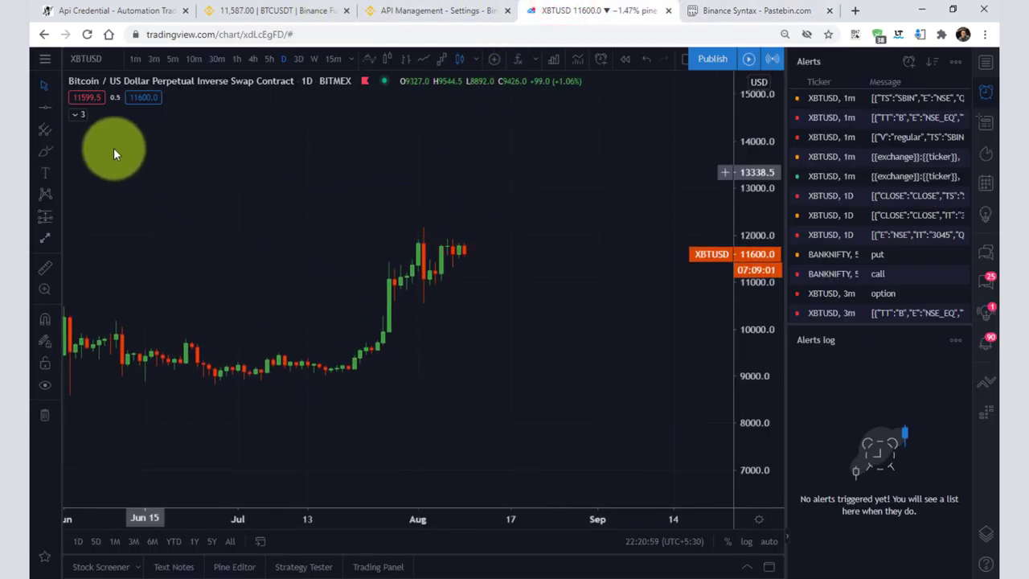
drag(256, 179, 227, 177)
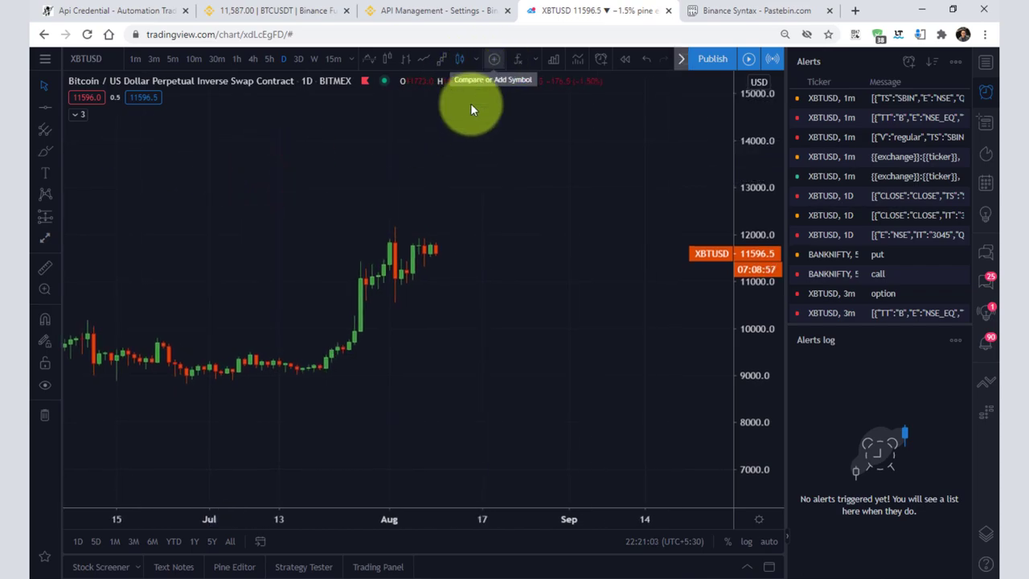
drag(402, 178, 354, 193)
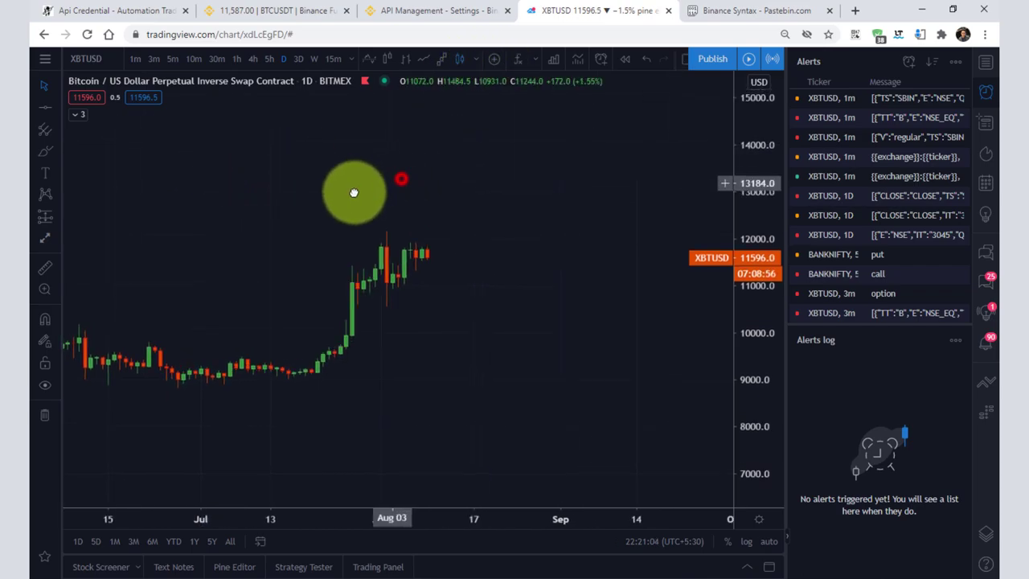
click(142, 58)
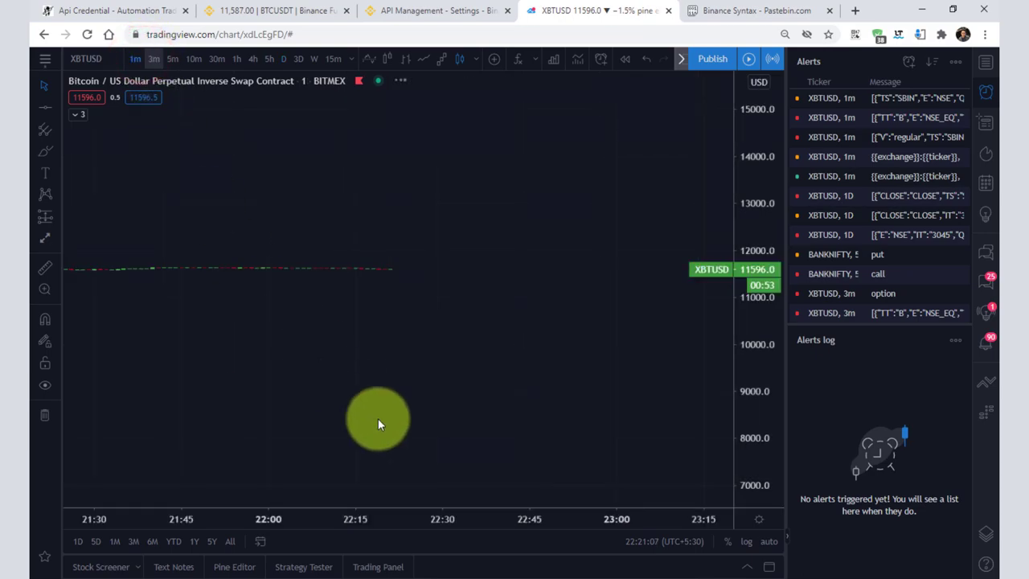
click(470, 476)
drag(477, 466, 429, 423)
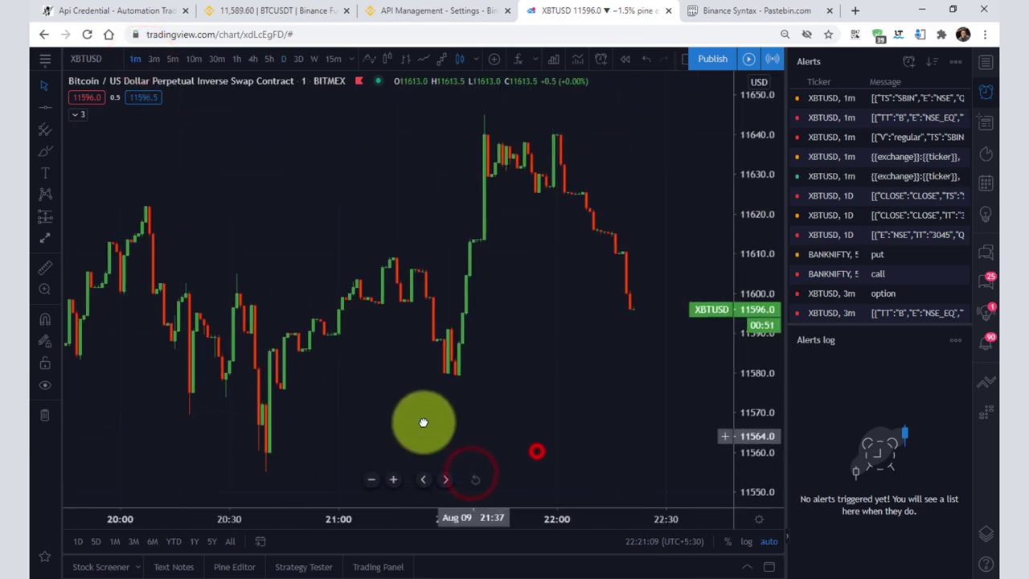
scroll(336, 402, up, 4)
click(335, 399)
- Draw a horizontal line at 11633 and start creating an alert on it
click(45, 107)
click(365, 179)
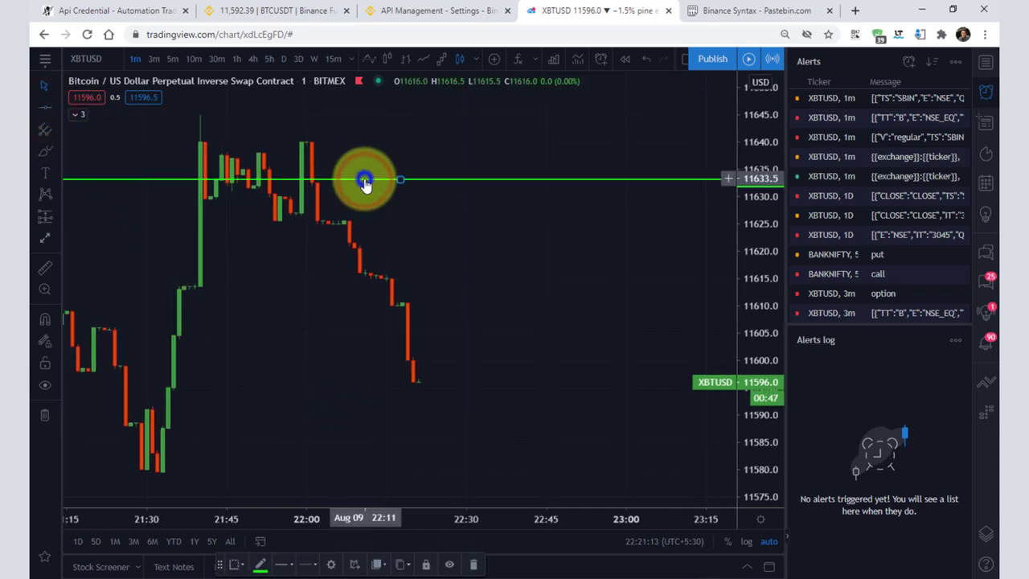
right_click(366, 180)
click(412, 190)
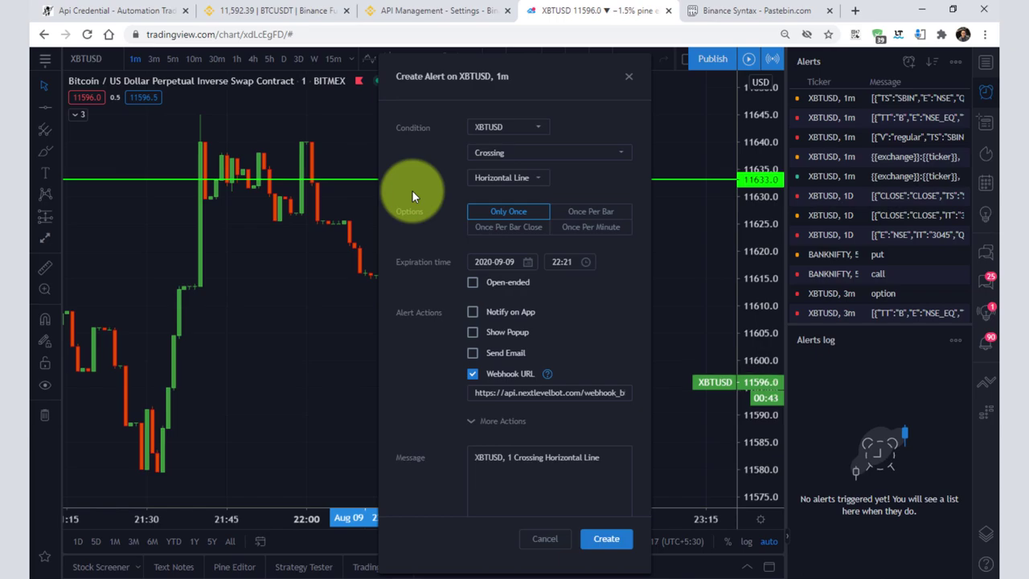
click(137, 10)
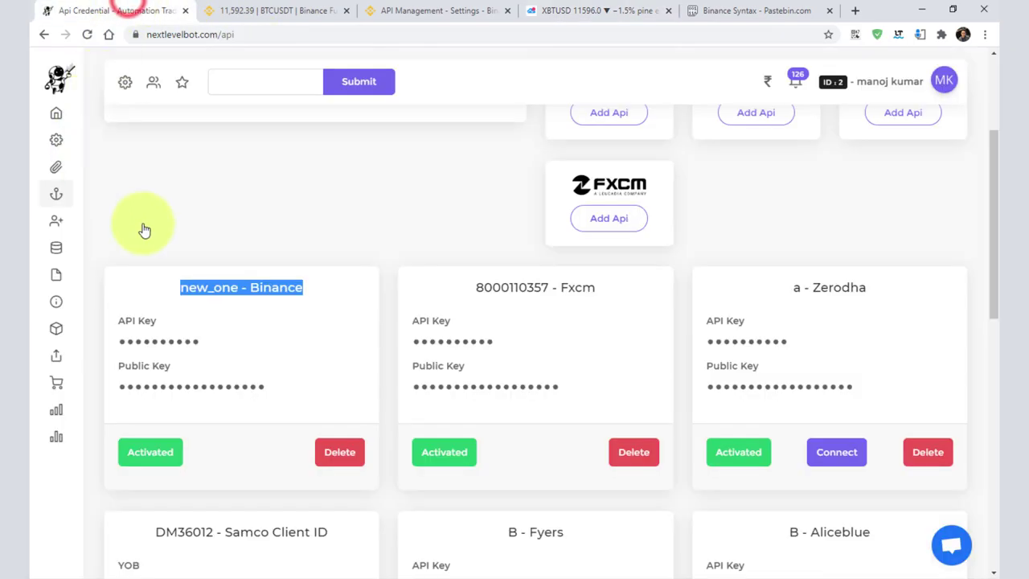
- Open the NextLevelBot dashboard and highlight the Binance Webhook entry in Quick Copy
mouse_move(64, 140)
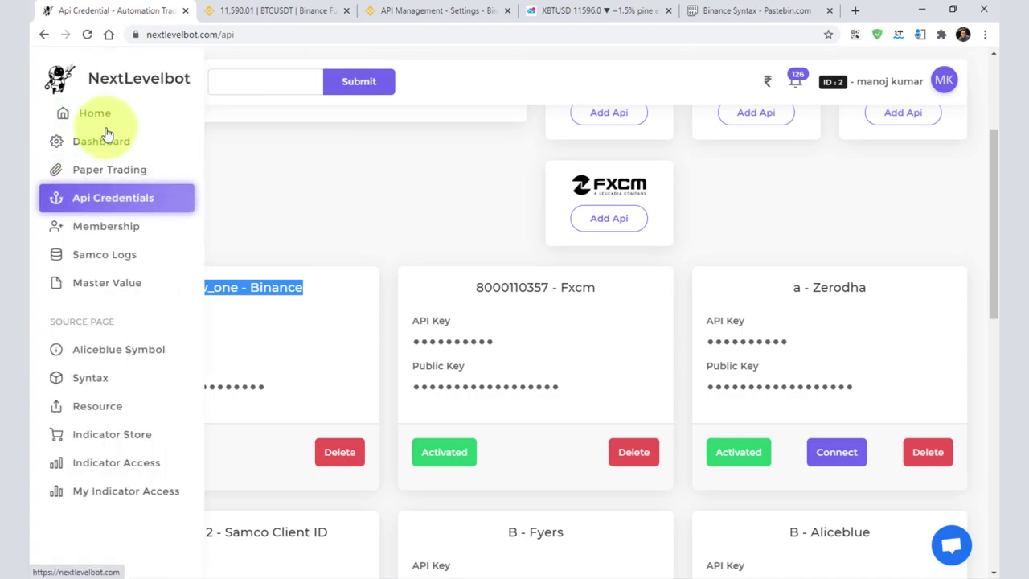
click(106, 145)
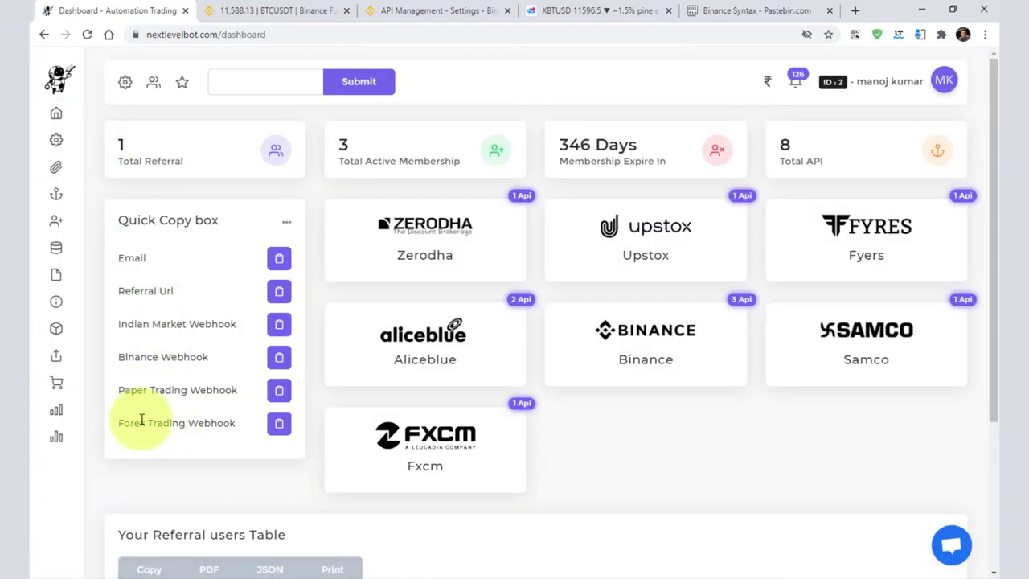
drag(145, 356, 201, 357)
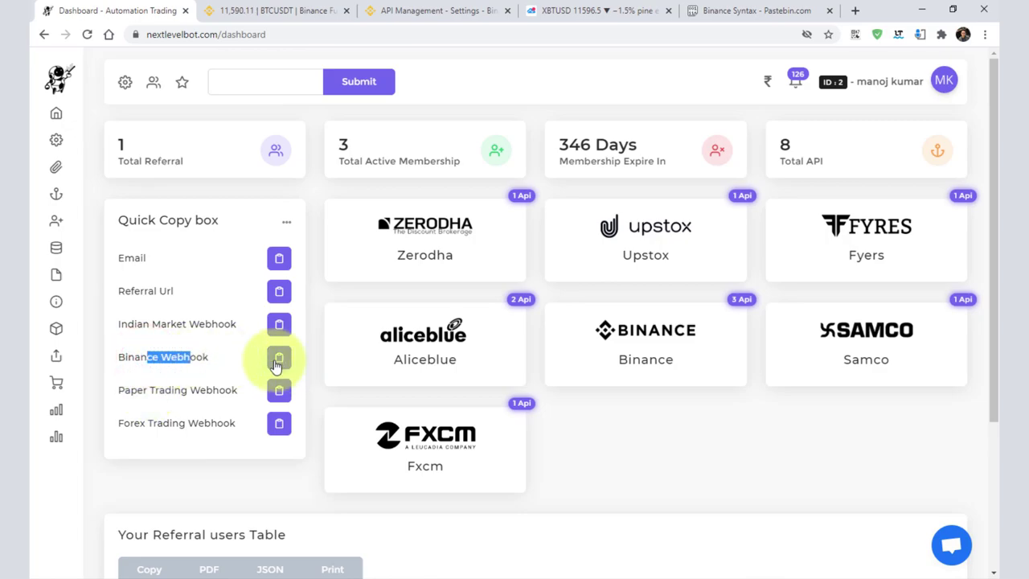
- Turn the alert's Webhook URL option off and back on
click(579, 12)
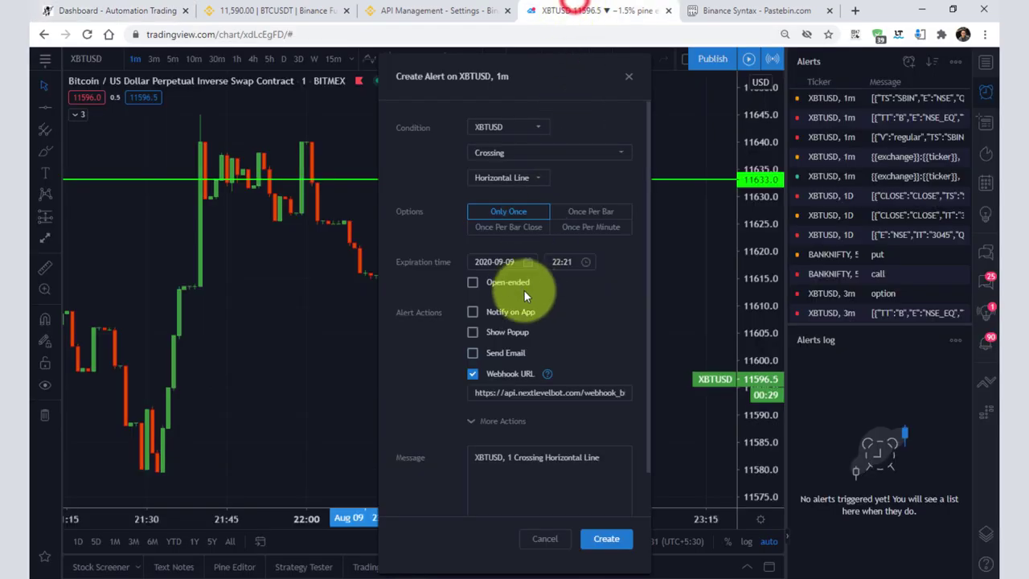
click(472, 376)
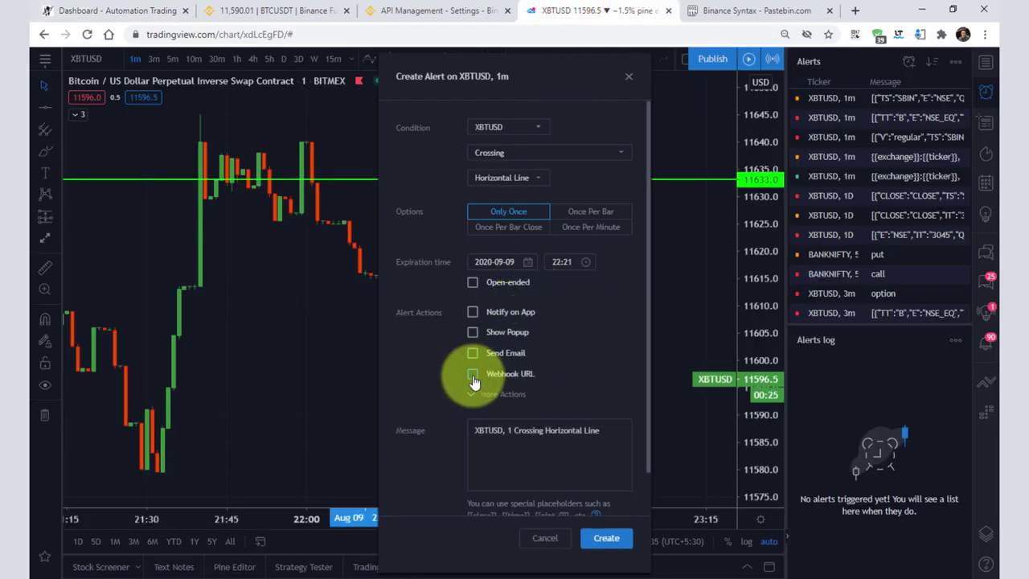
click(473, 375)
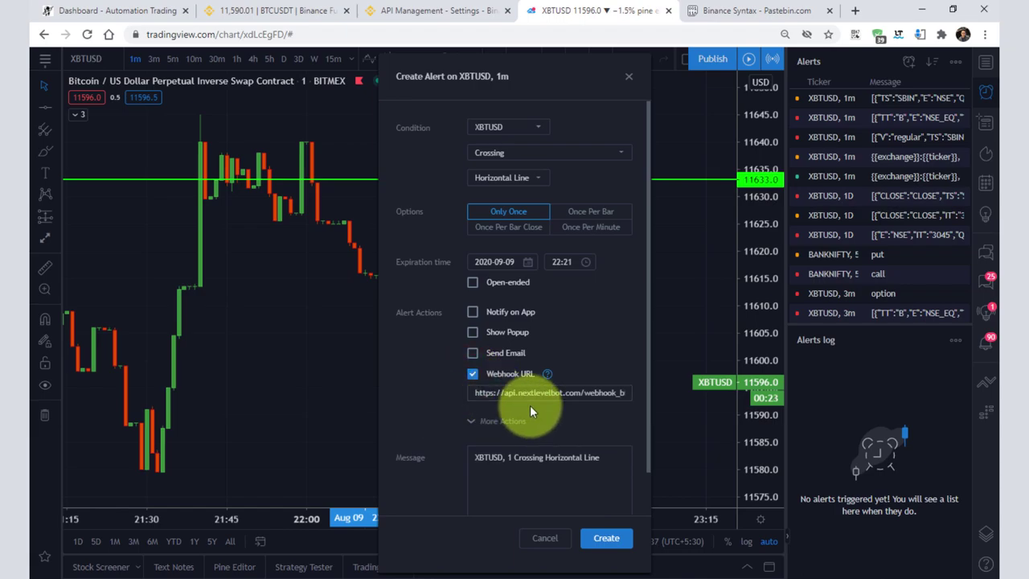
- Replace the default alert message with 'binance' followed by a new line
drag(609, 460, 396, 449)
key(BackSpace)
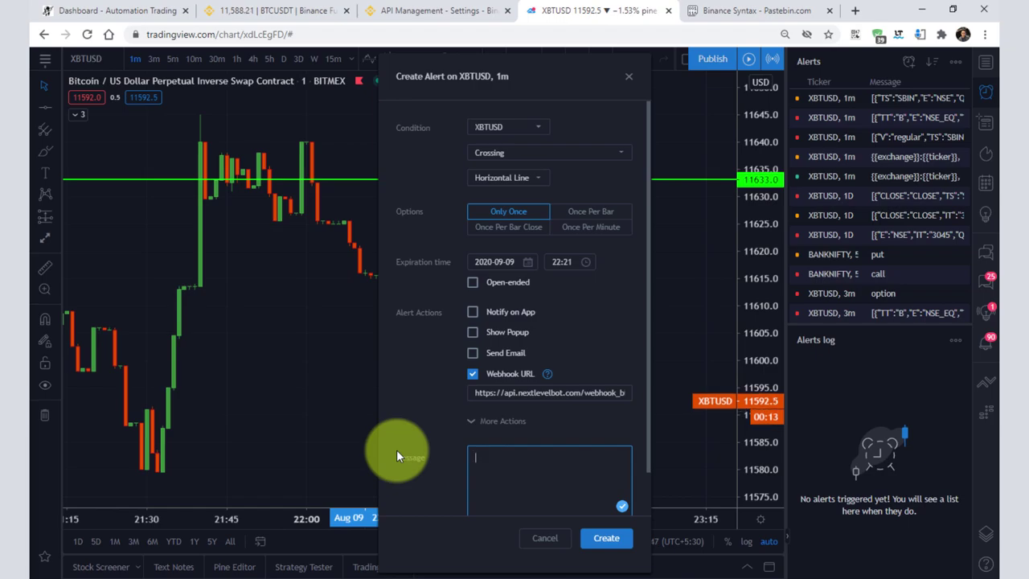
text(binance)
key(Return)
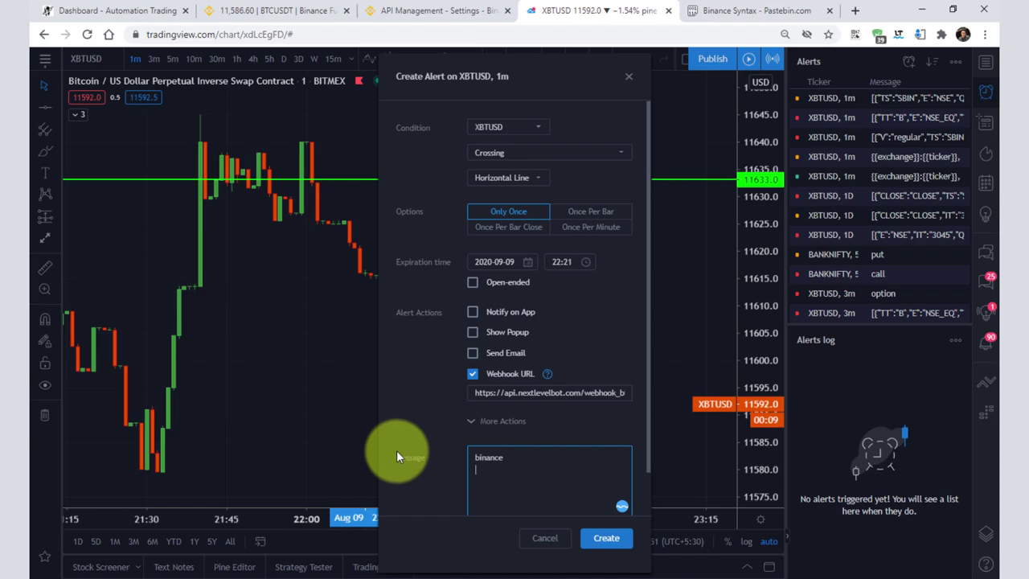
click(763, 10)
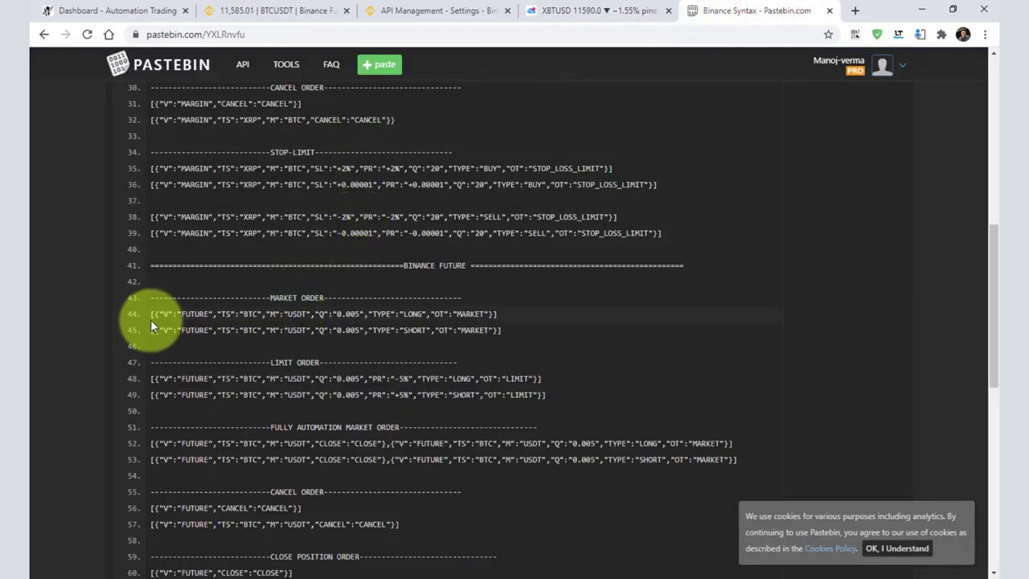
- Copy the line 44 LONG order JSON and paste it below 'binance' in the alert message
drag(150, 315, 506, 316)
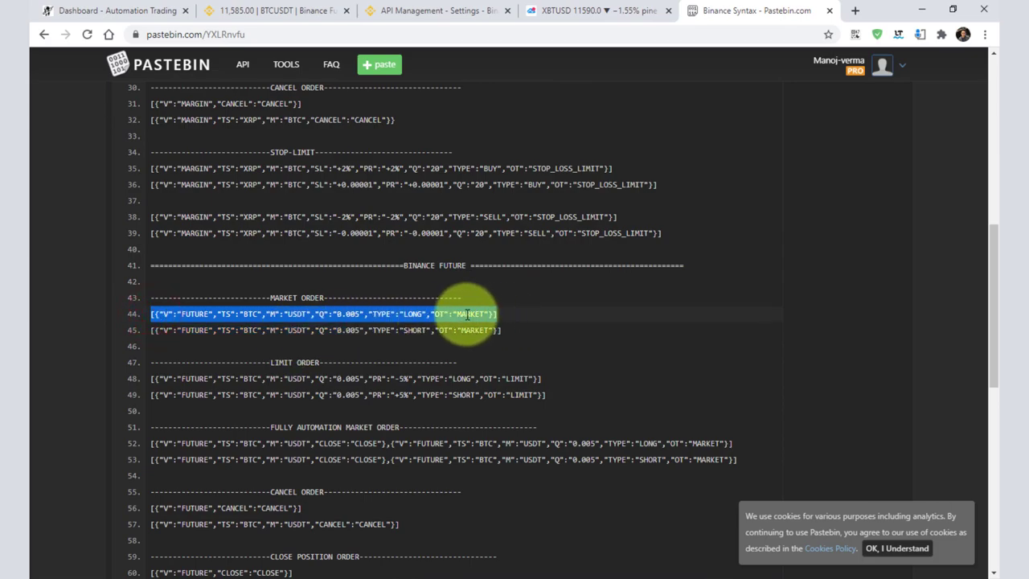
right_click(446, 312)
click(495, 318)
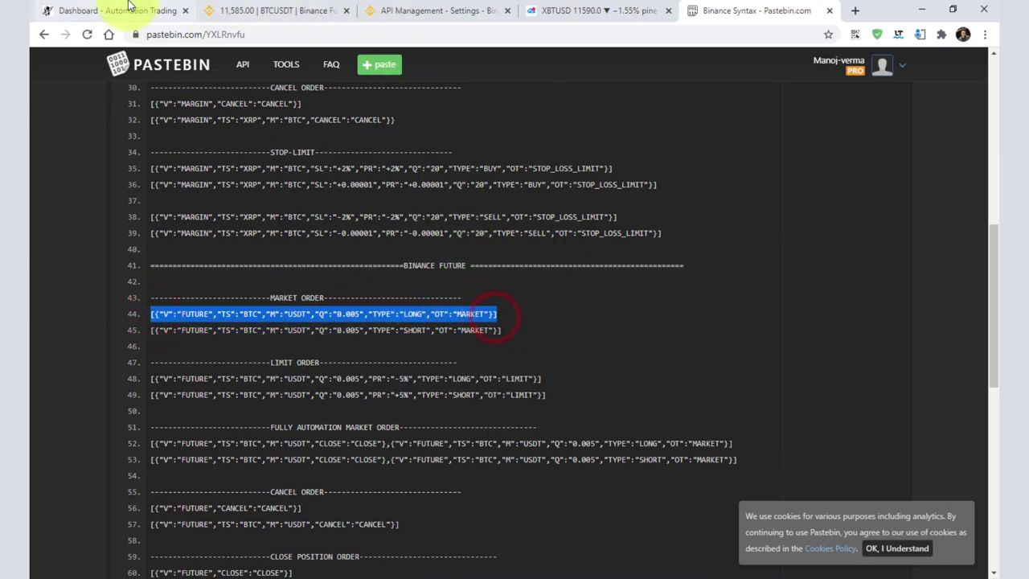
click(570, 10)
click(496, 469)
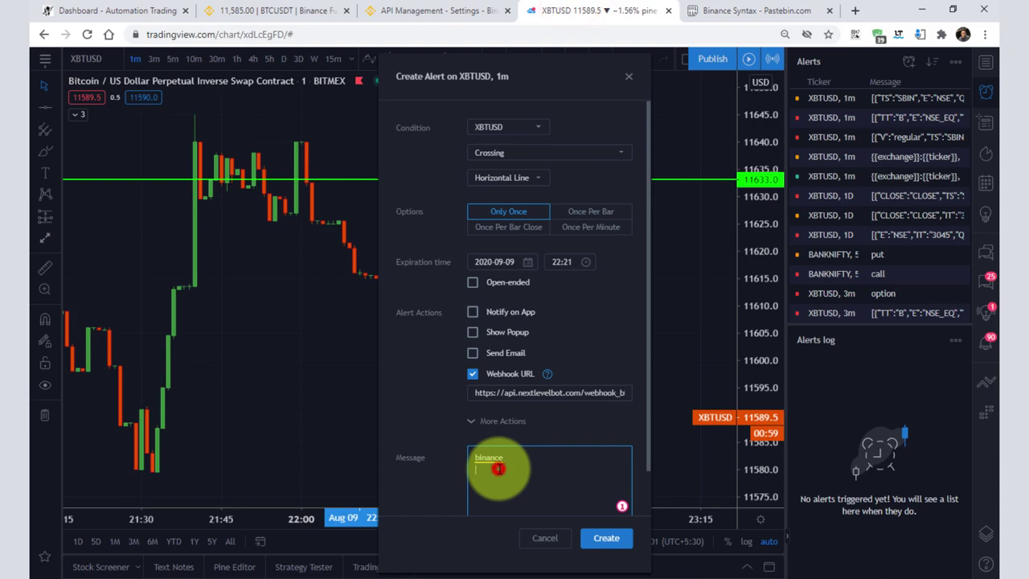
key(ctrl+v)
- Point out the LONG side and the 0.005 quantity in the order syntax
click(727, 10)
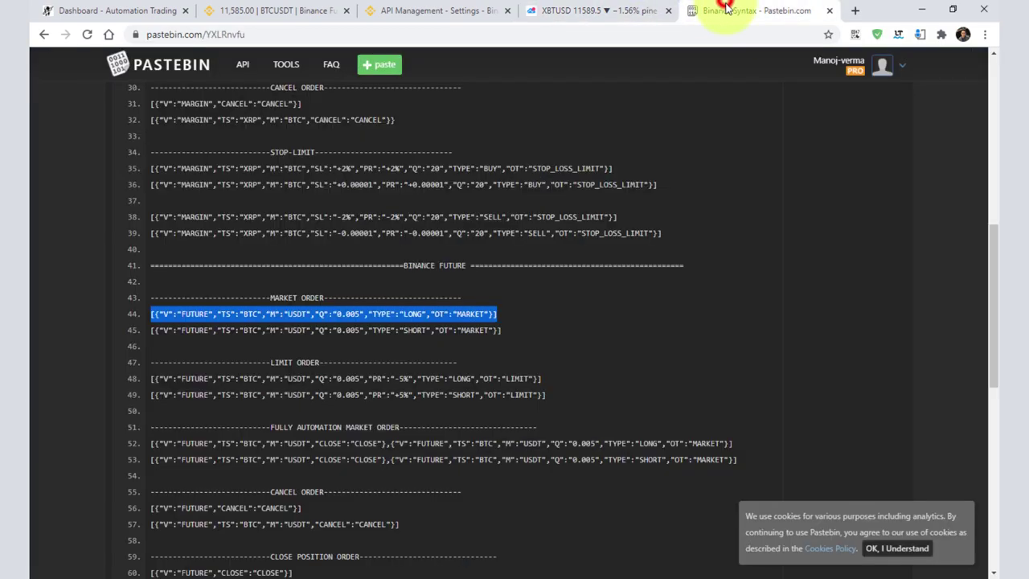
click(405, 346)
double_click(403, 314)
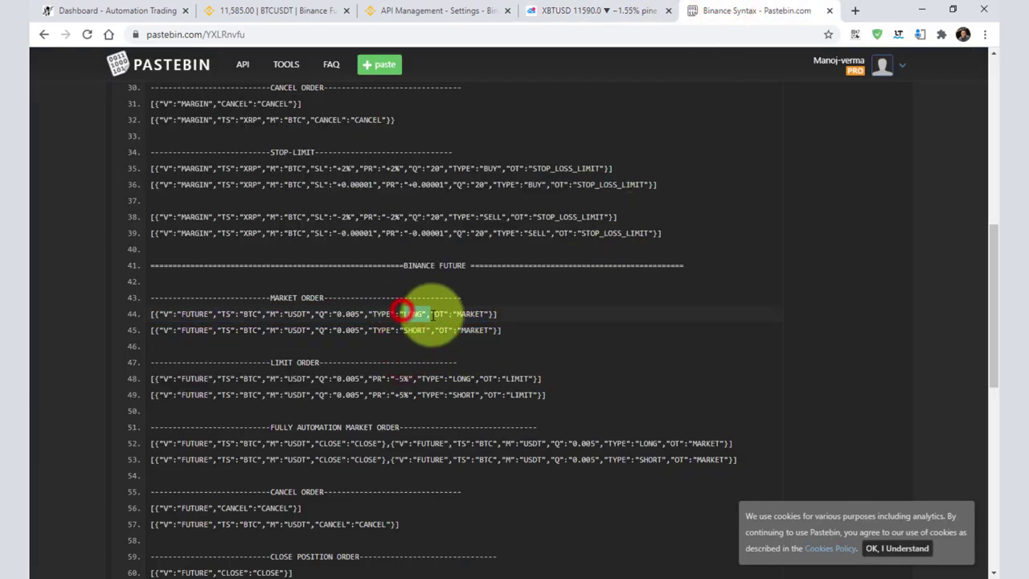
click(349, 313)
drag(350, 313, 361, 315)
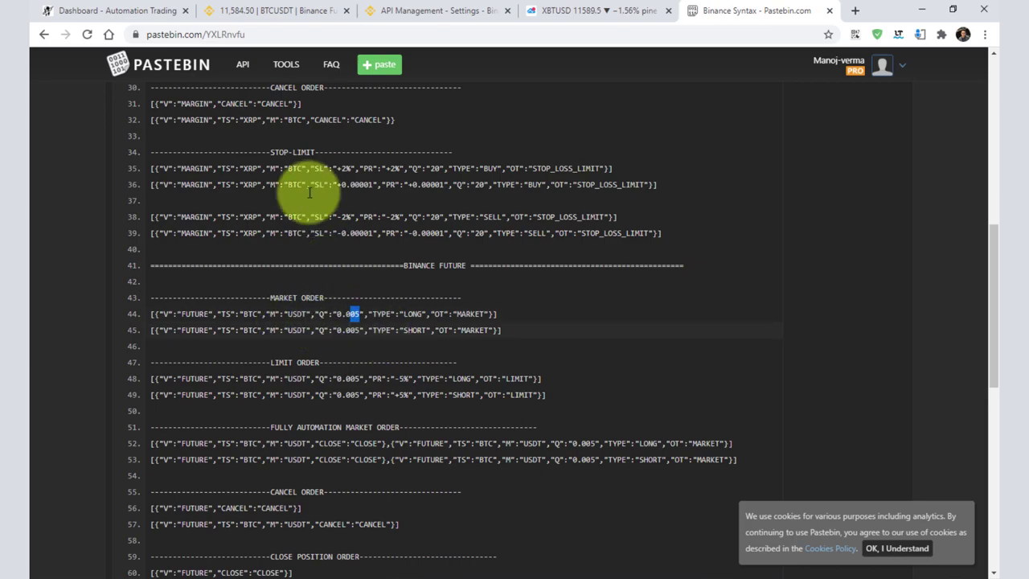
click(583, 8)
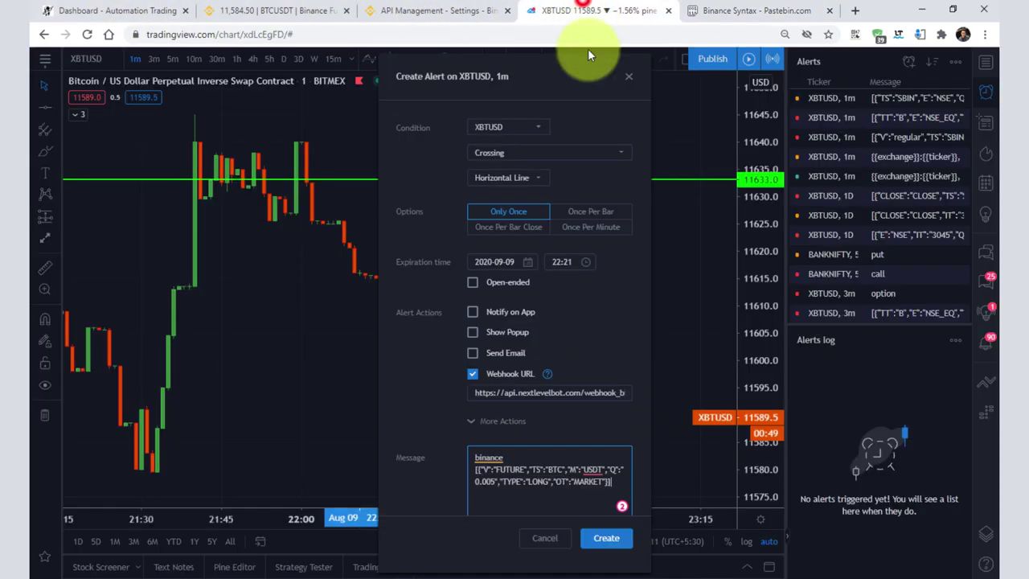
- Save the binance alert, stop the other active XBTUSD alert, and fit the price scale
click(602, 540)
drag(561, 386, 524, 378)
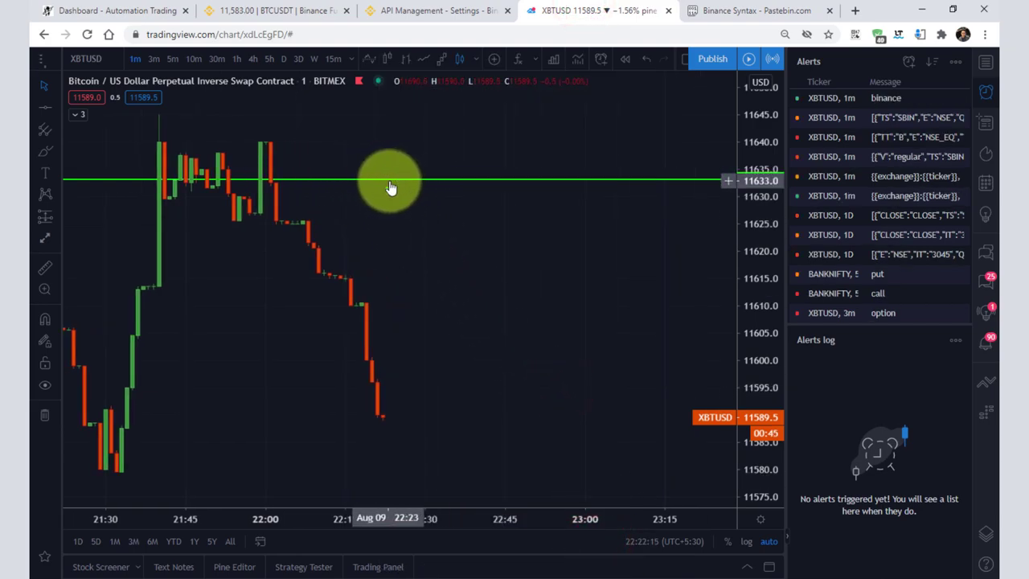
click(956, 65)
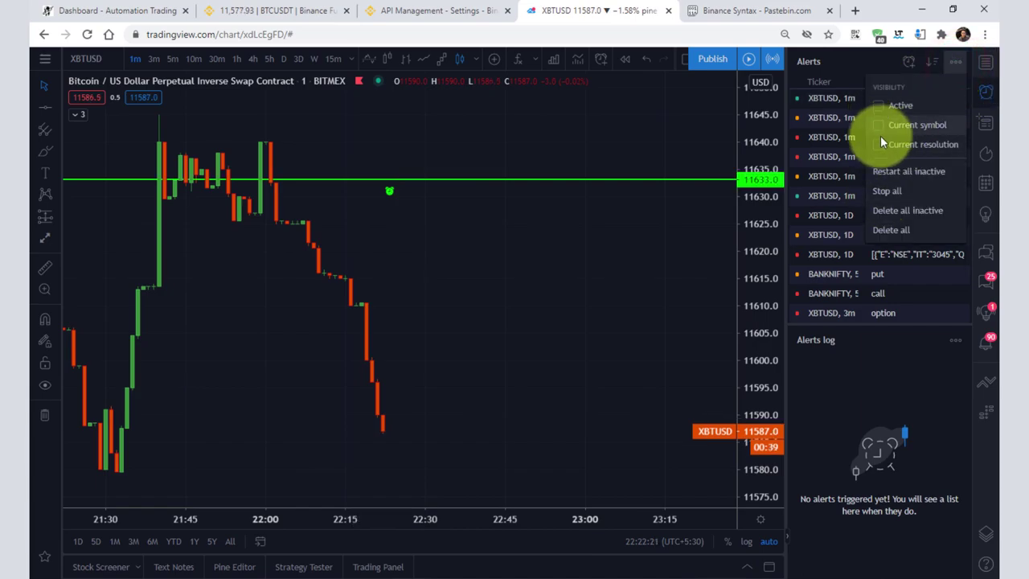
click(876, 106)
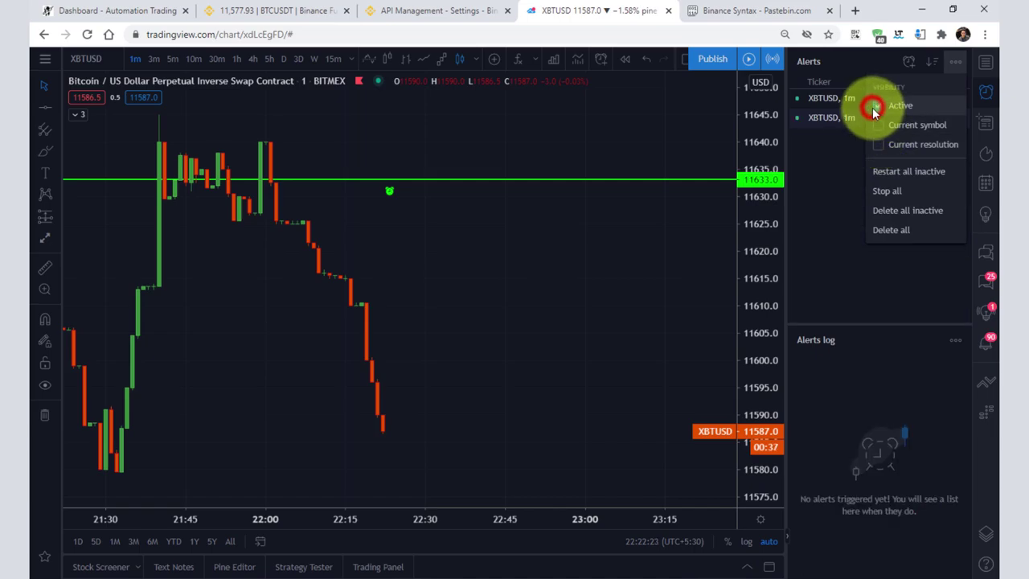
click(622, 240)
click(930, 118)
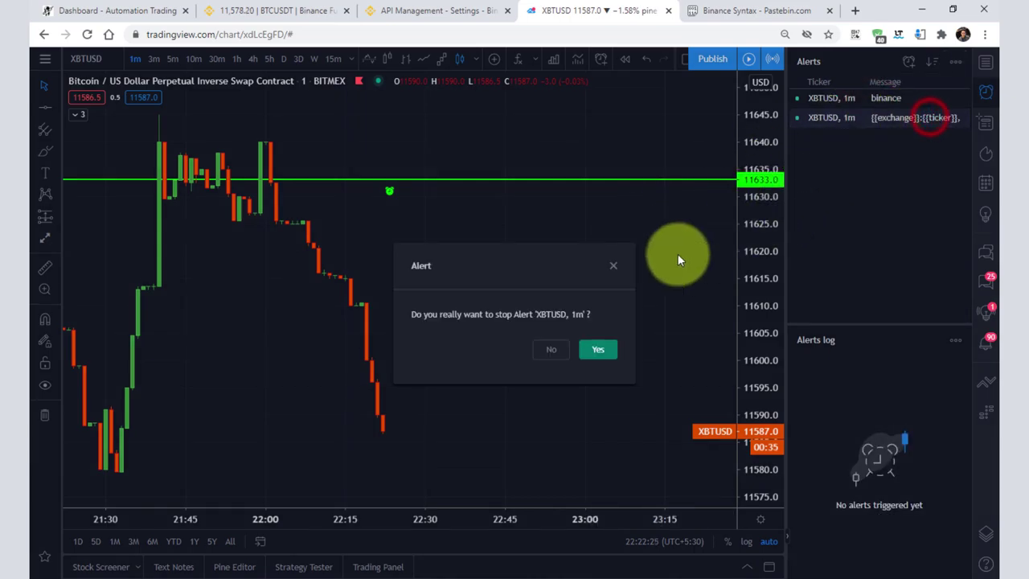
click(600, 349)
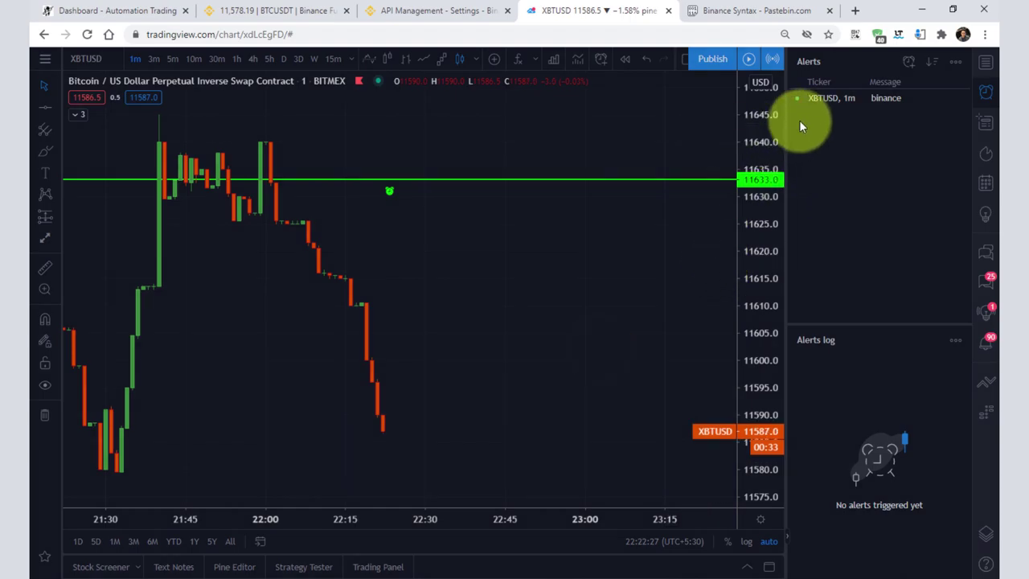
drag(747, 217, 587, 339)
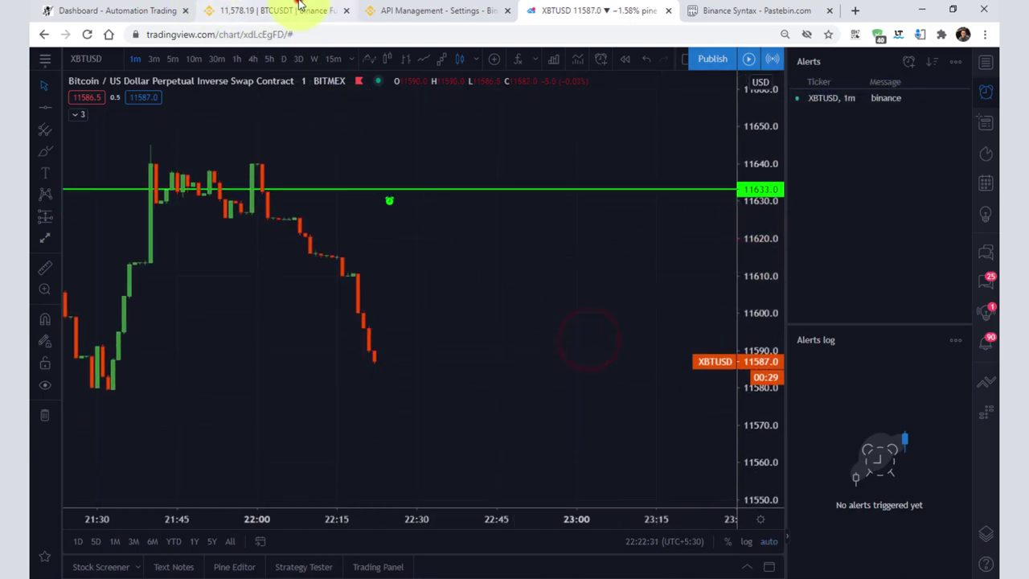
- Drag the alert line down to 11590.5 so it fires and opens a 0.010 BTCUSDT position
click(300, 7)
click(66, 435)
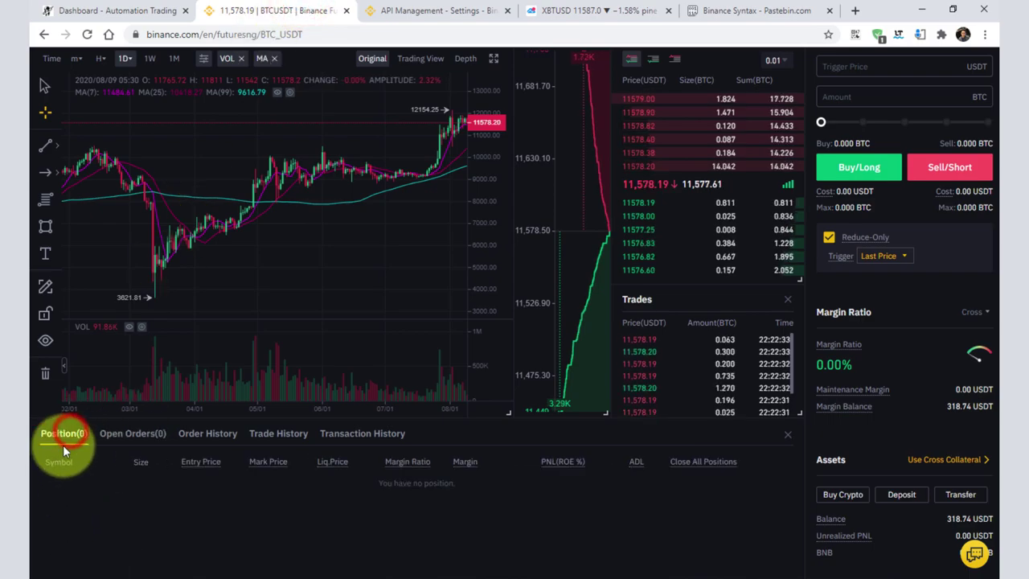
click(552, 6)
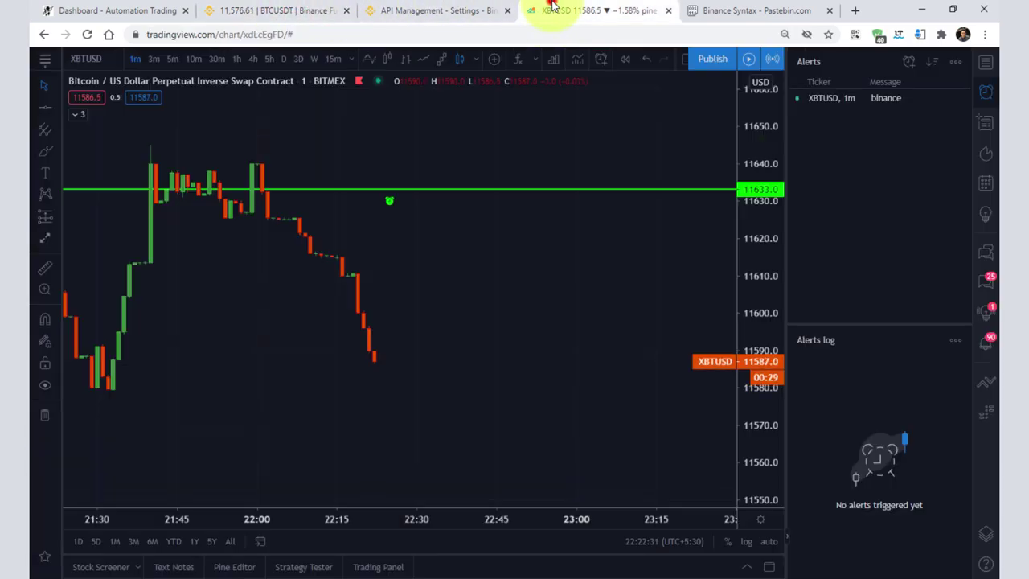
drag(402, 187, 405, 357)
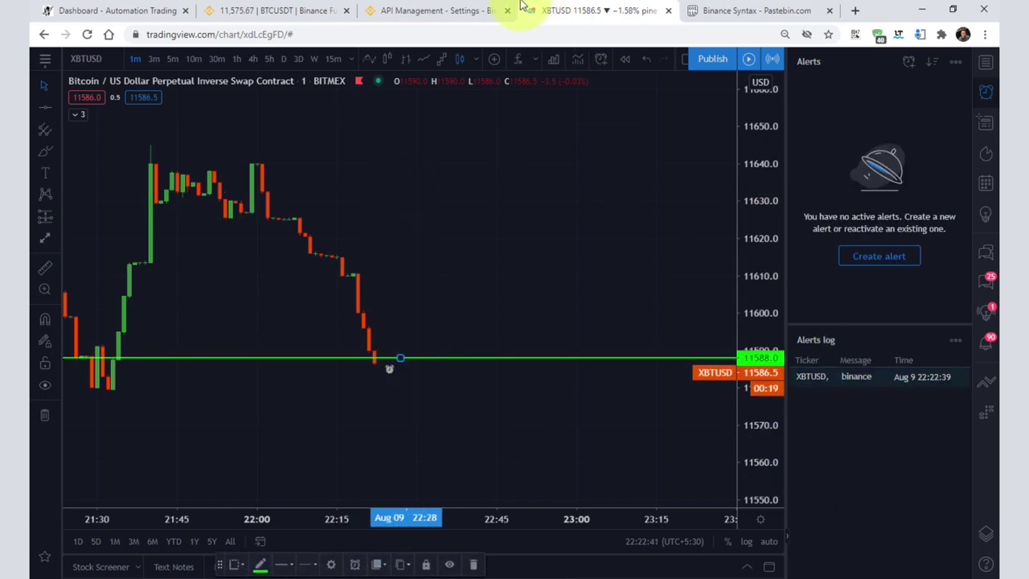
click(298, 10)
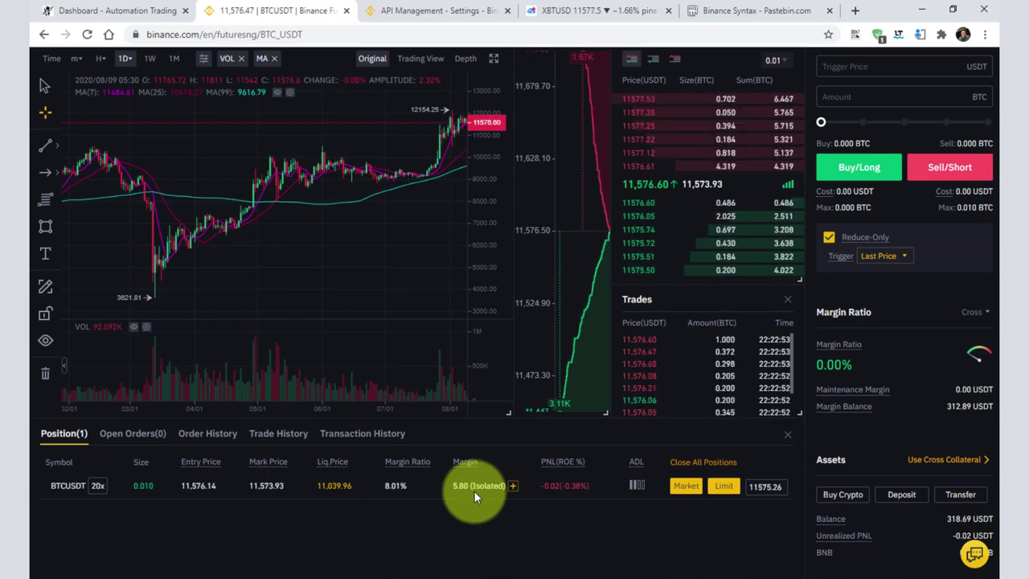
- Try switching BTCUSDT margin mode to Cross while the position is still open
scroll(256, 497, up, 3)
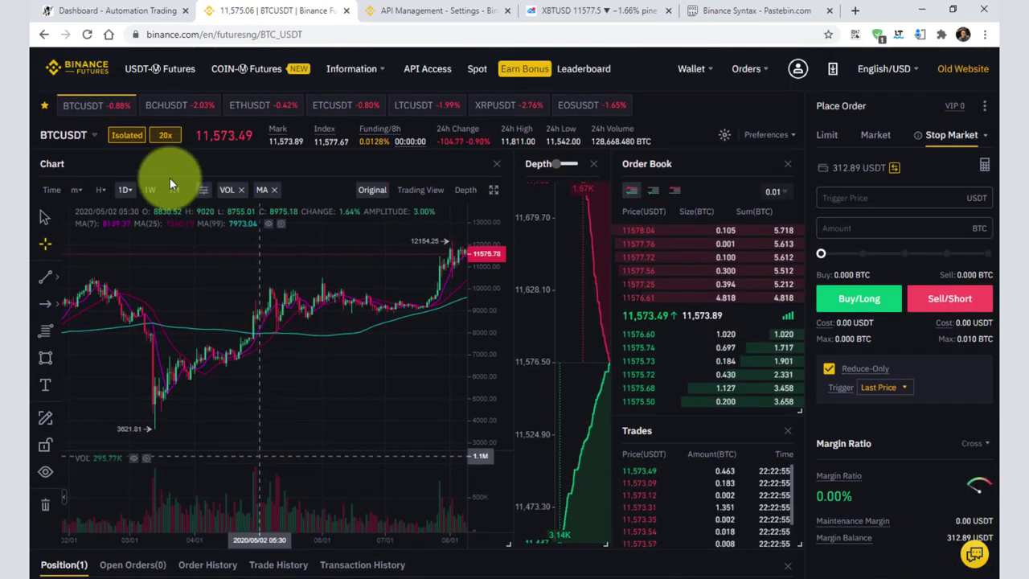
click(139, 138)
click(456, 182)
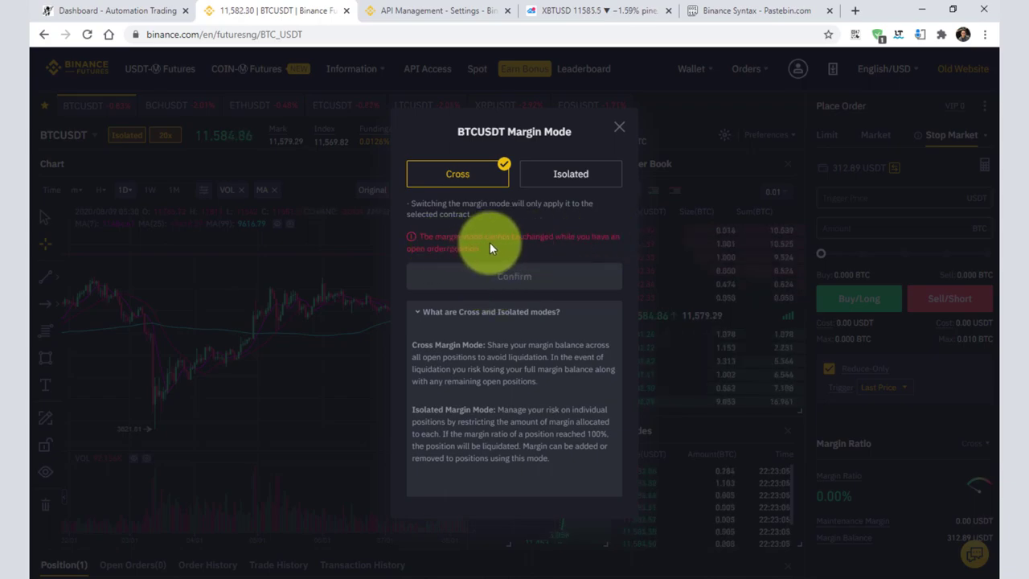
- Close the open BTCUSDT position at market price
click(620, 132)
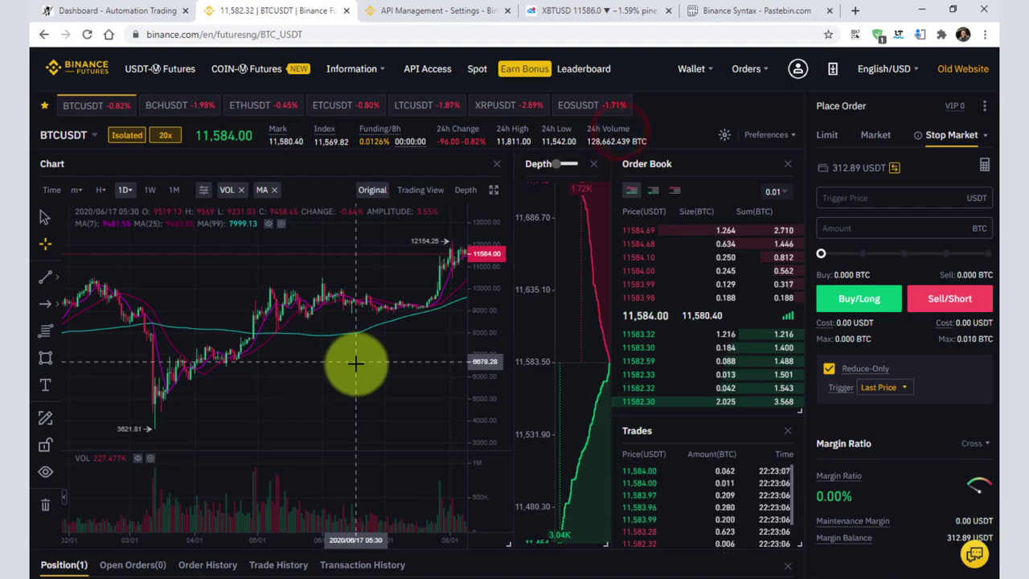
scroll(446, 540, down, 3)
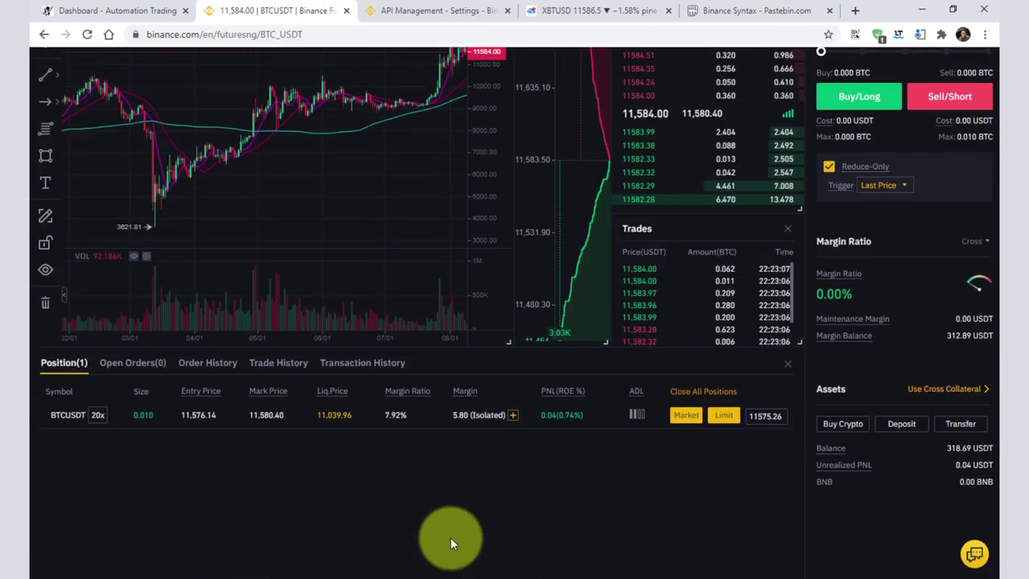
click(690, 417)
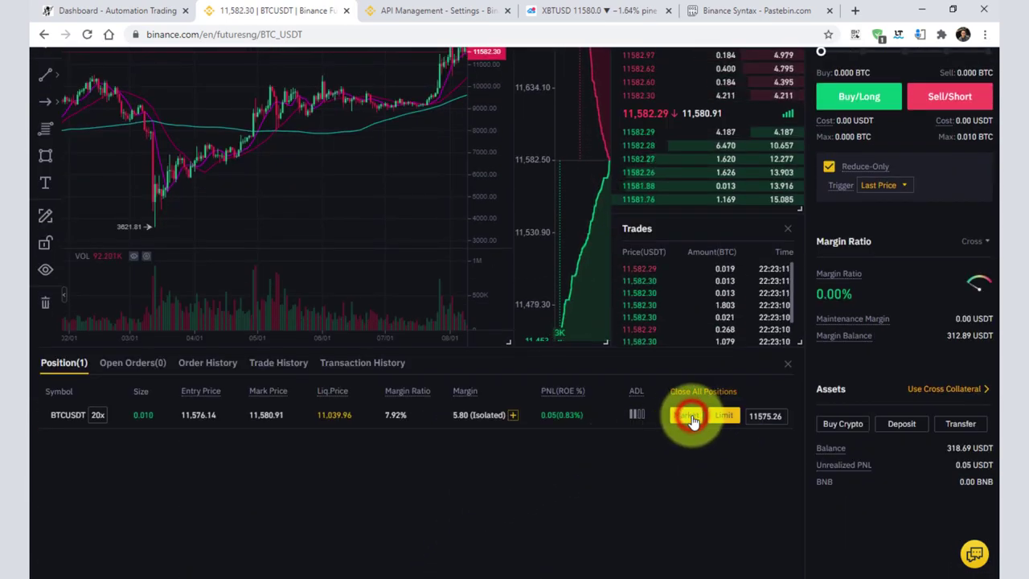
- Switch the BTCUSDT contract's margin mode from Isolated to Cross
scroll(491, 434, up, 5)
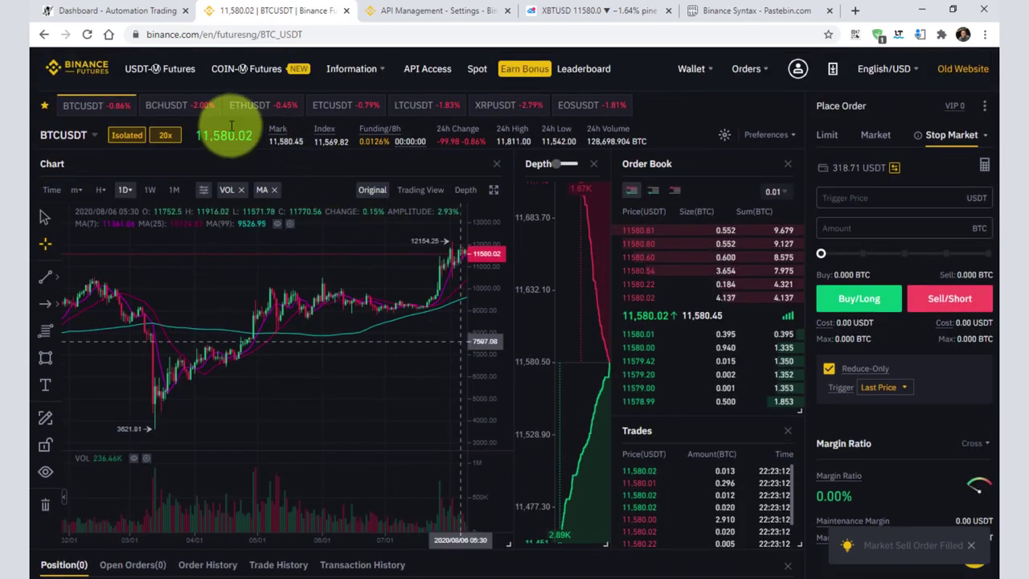
click(126, 136)
click(468, 193)
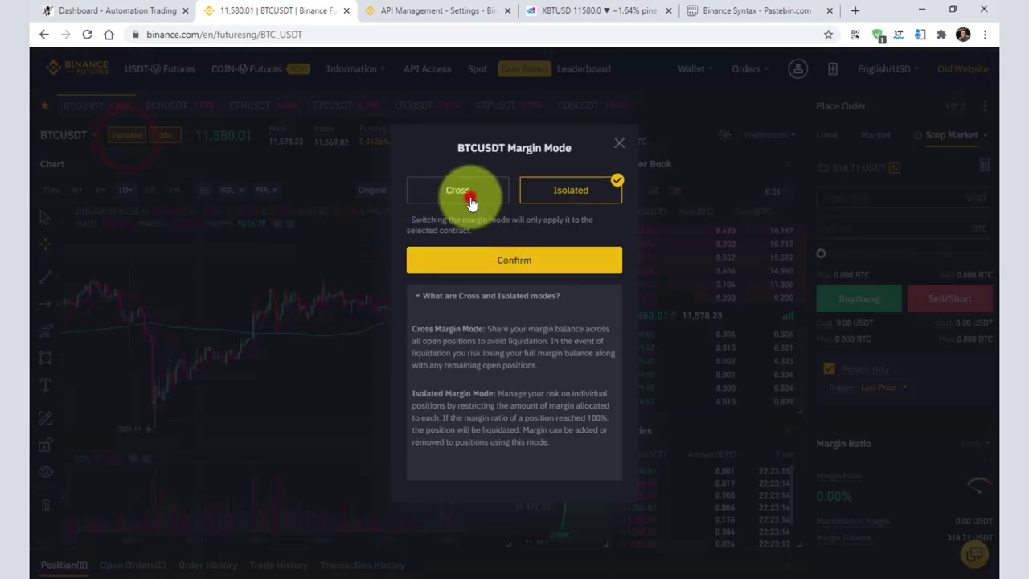
click(495, 266)
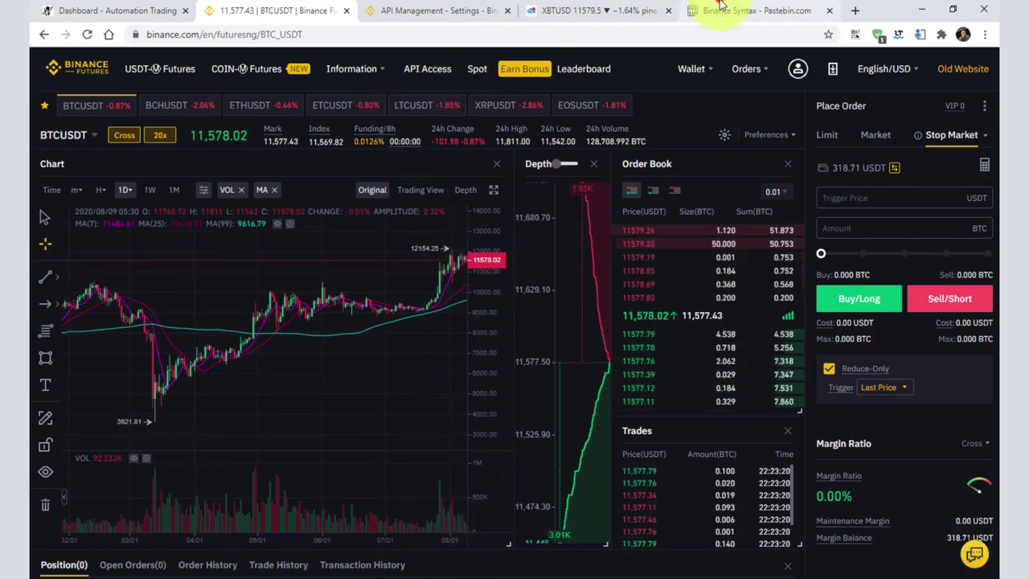
click(764, 10)
- Move the alert line up to about 11634.5 and review its alert settings
click(584, 5)
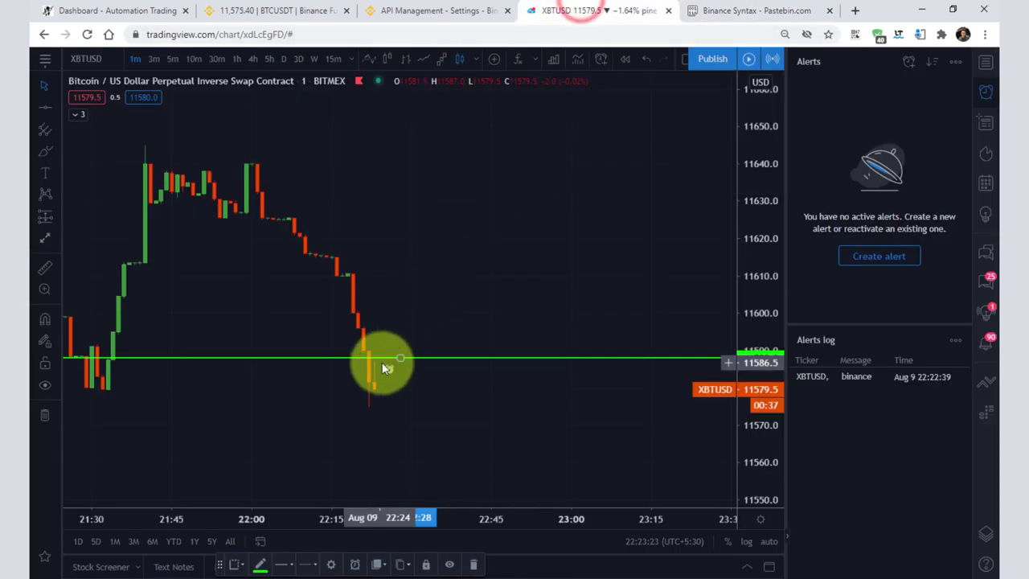
drag(401, 358, 407, 177)
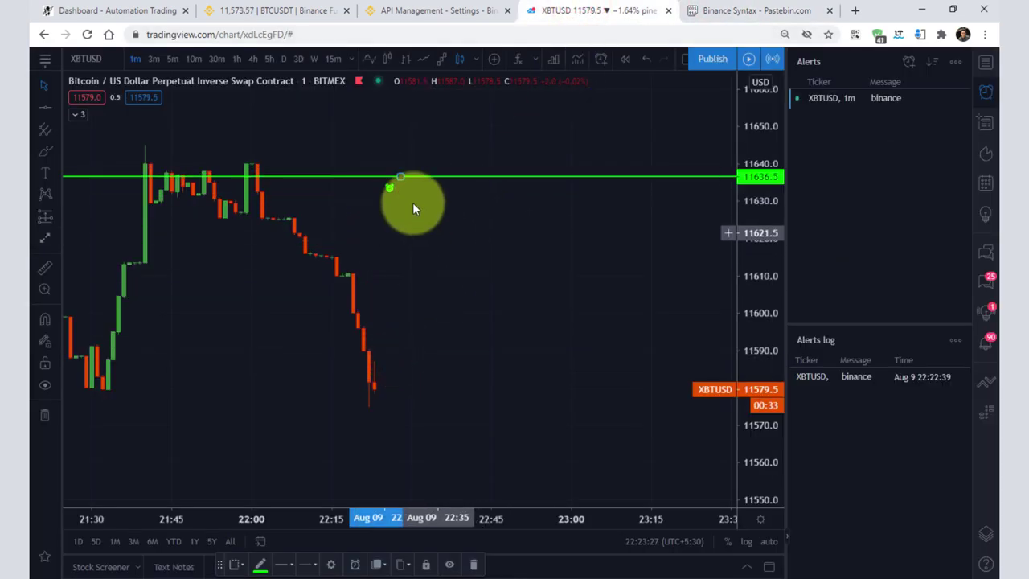
right_click(402, 175)
click(435, 143)
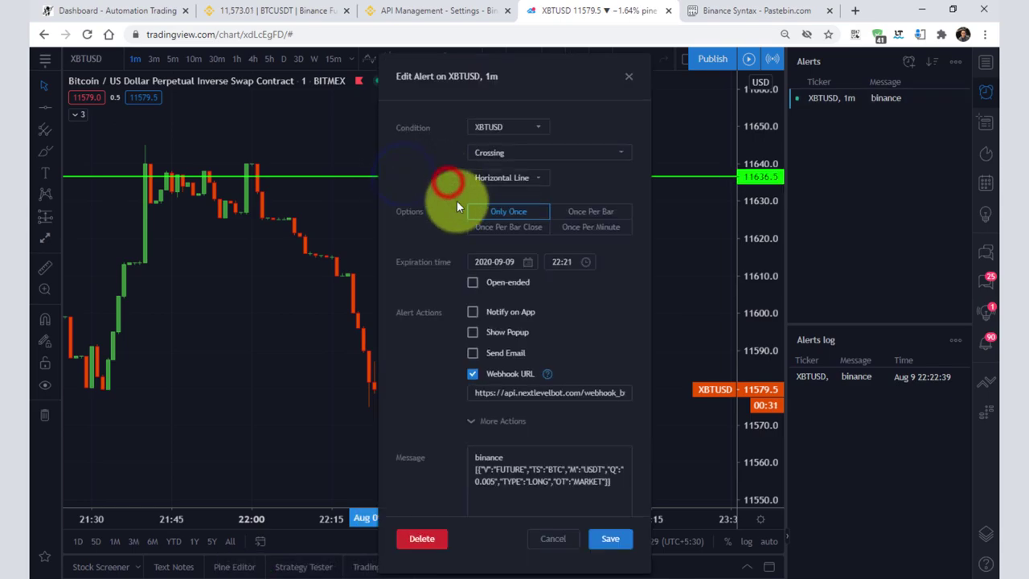
click(506, 213)
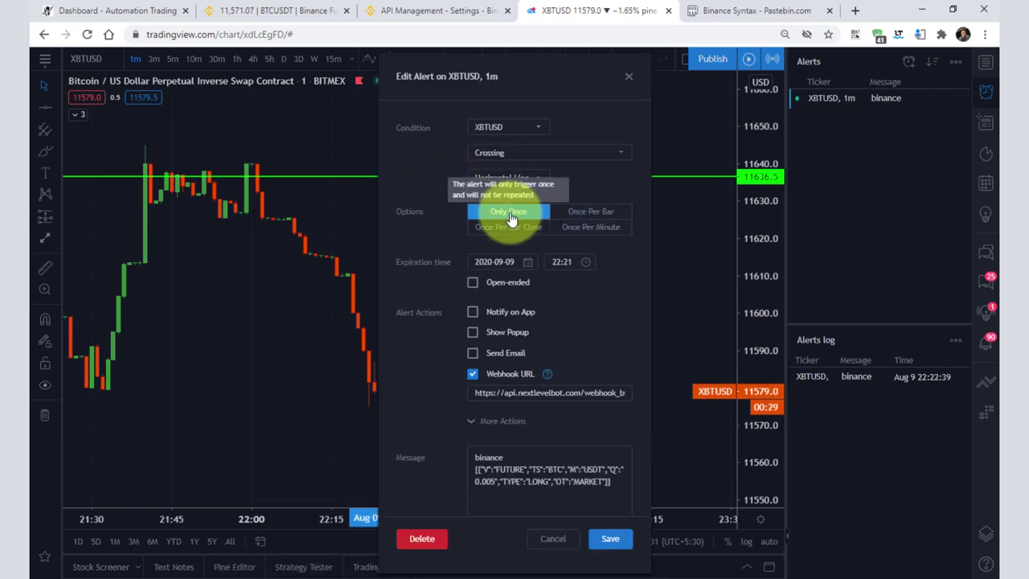
click(629, 76)
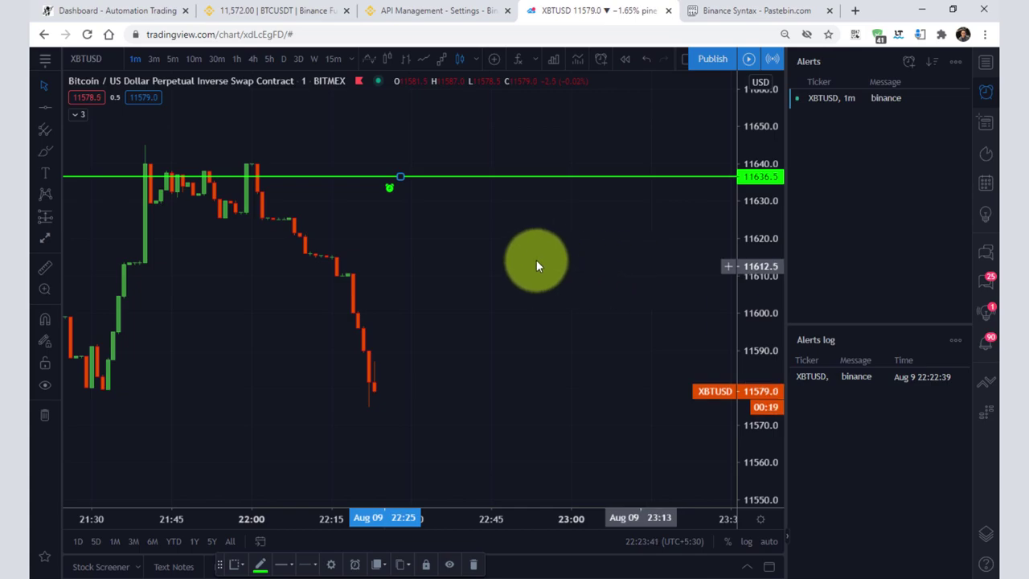
- Drag the alert line down to about 11584 so the alert fires again
drag(402, 175, 397, 373)
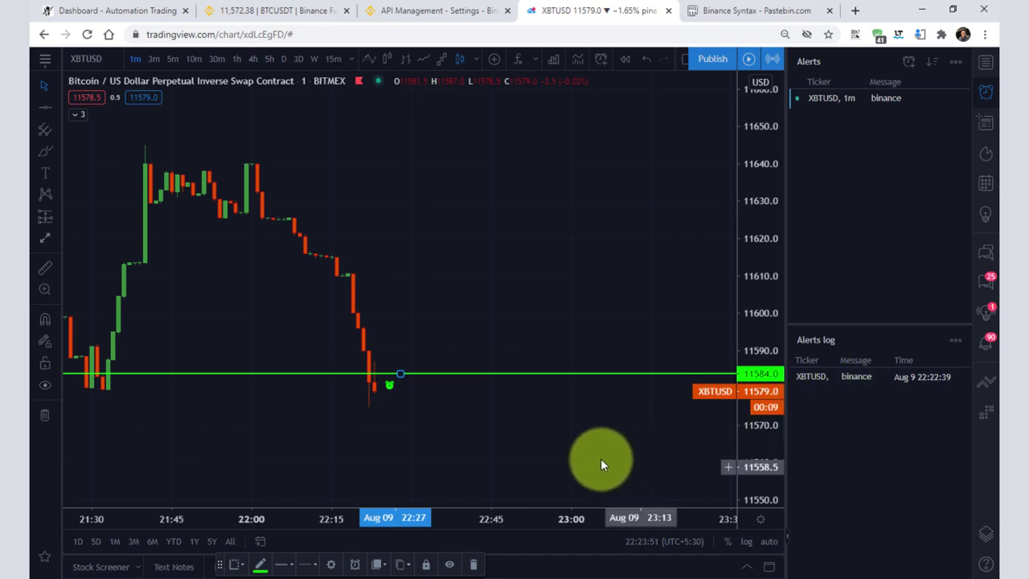
scroll(572, 446, up, 1)
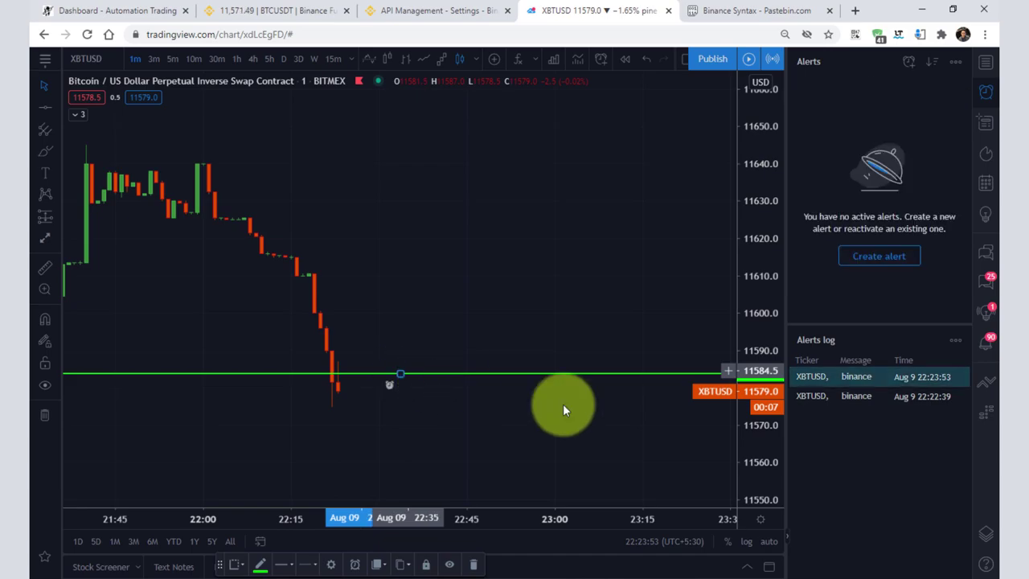
click(283, 18)
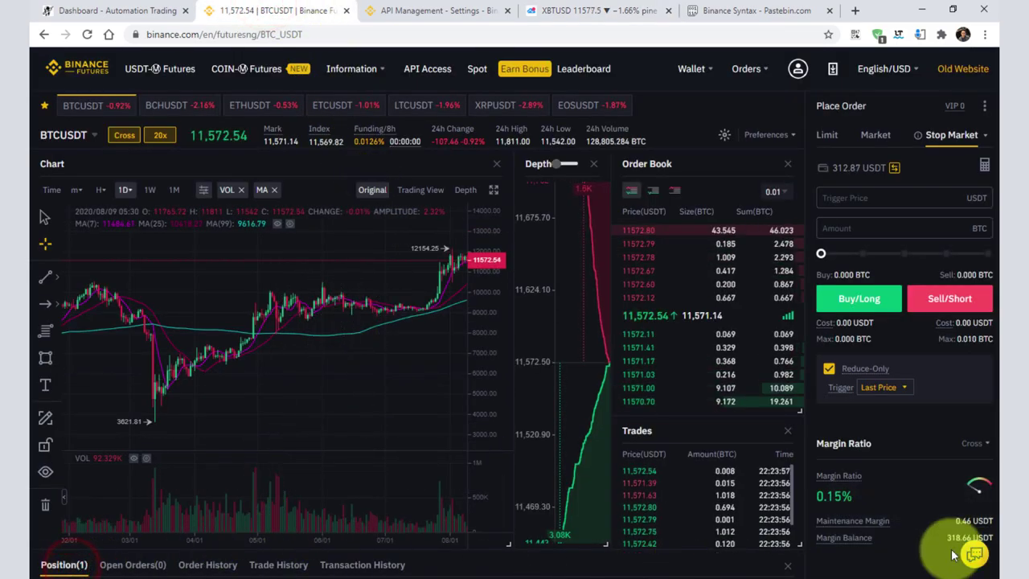
- Scroll to the Positions table showing 0.010 BTCUSDT at 20x, entry 11,571.82, on Cross margin
scroll(901, 265, down, 3)
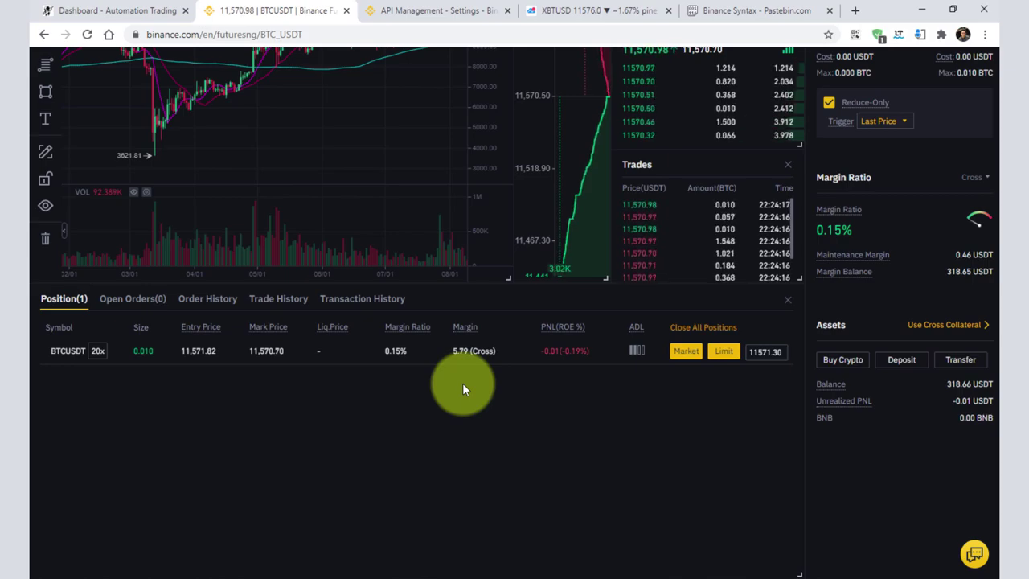
- Copy the line 53 syntax that closes any BTCUSDT position and opens a 0.005 market short
click(756, 11)
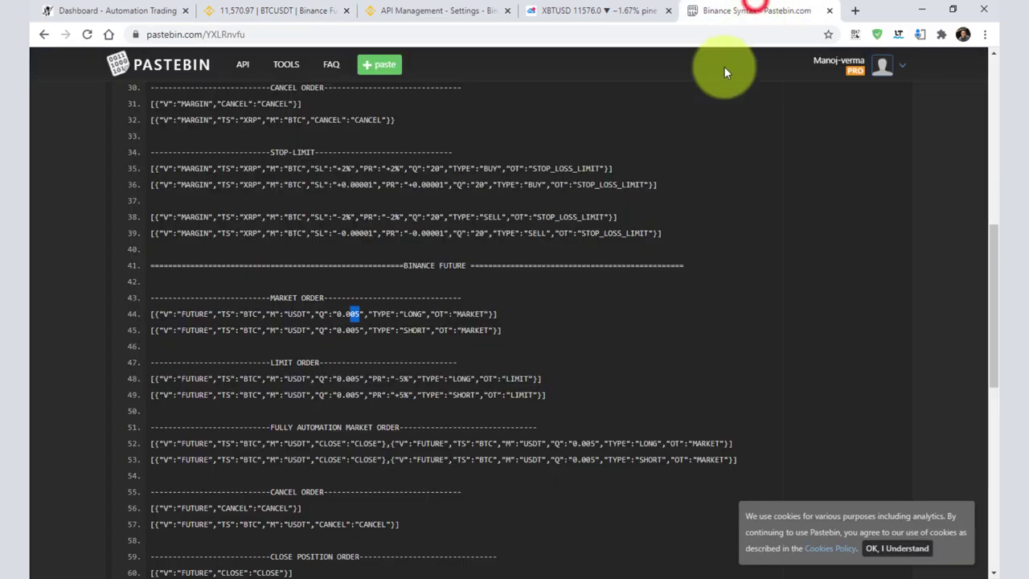
scroll(514, 285, down, 3)
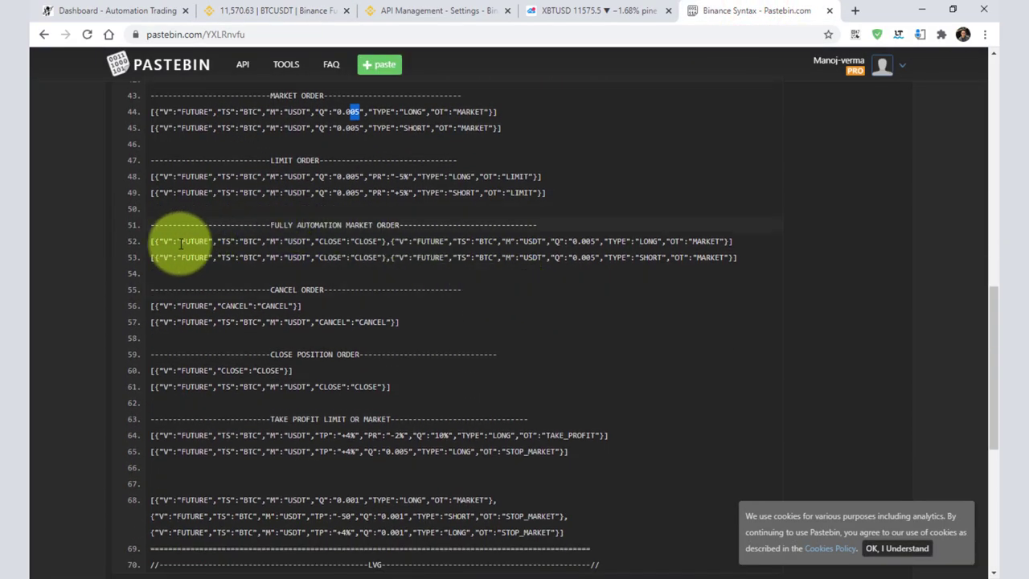
drag(154, 244, 733, 240)
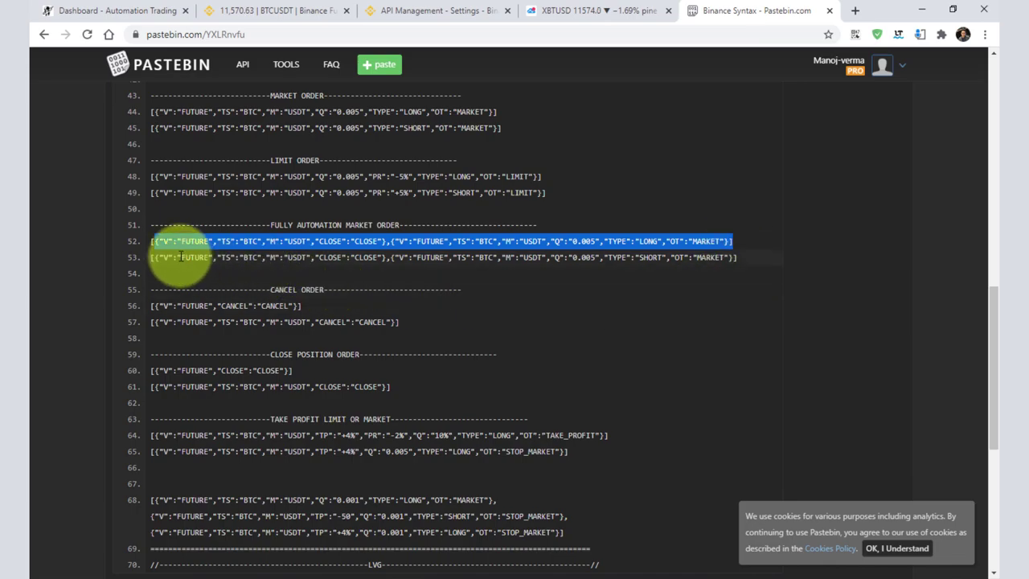
drag(150, 259, 697, 268)
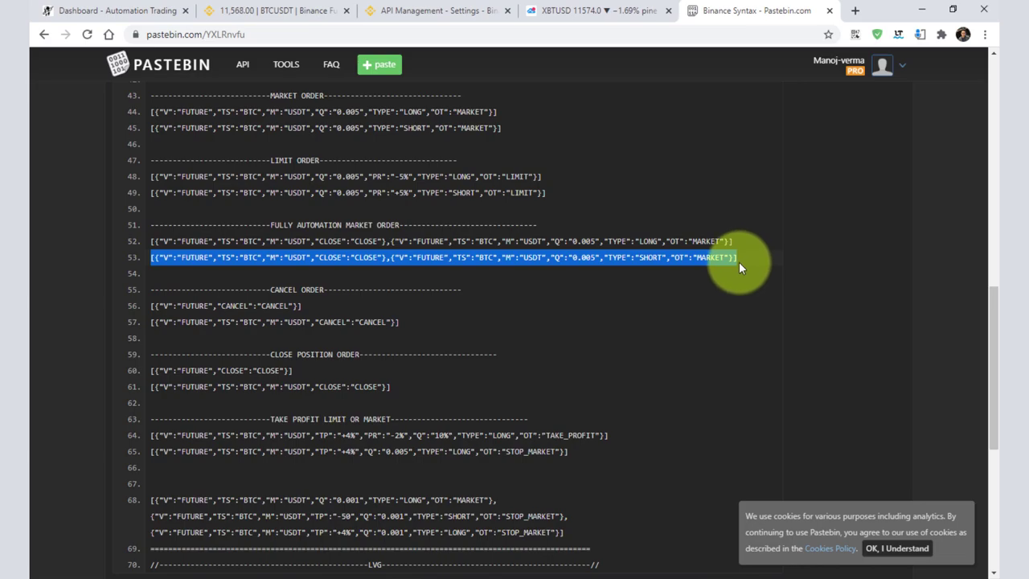
right_click(645, 260)
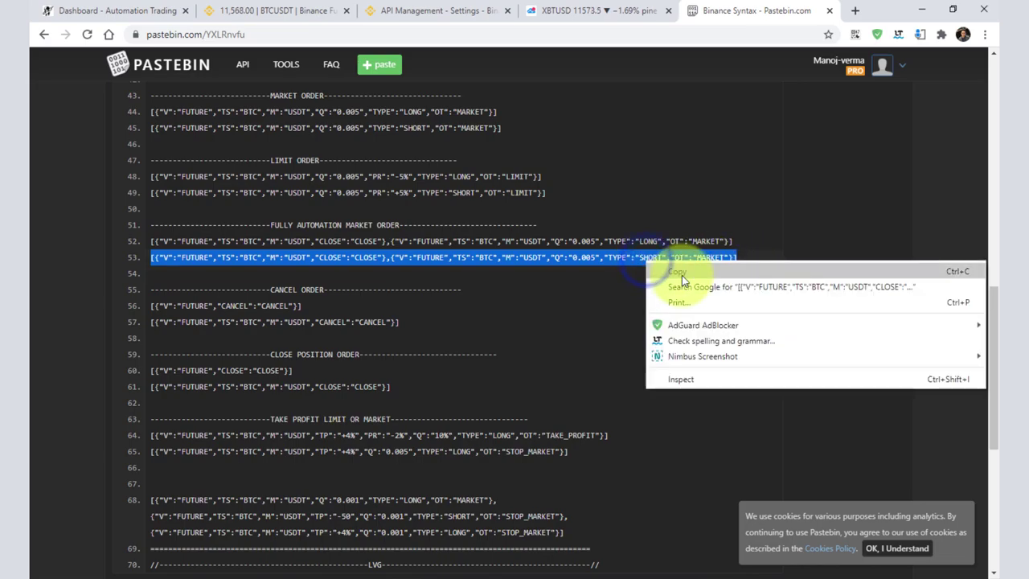
click(682, 273)
- Draw a red horizontal line at 11642.5 on the XBTUSD chart
click(560, 10)
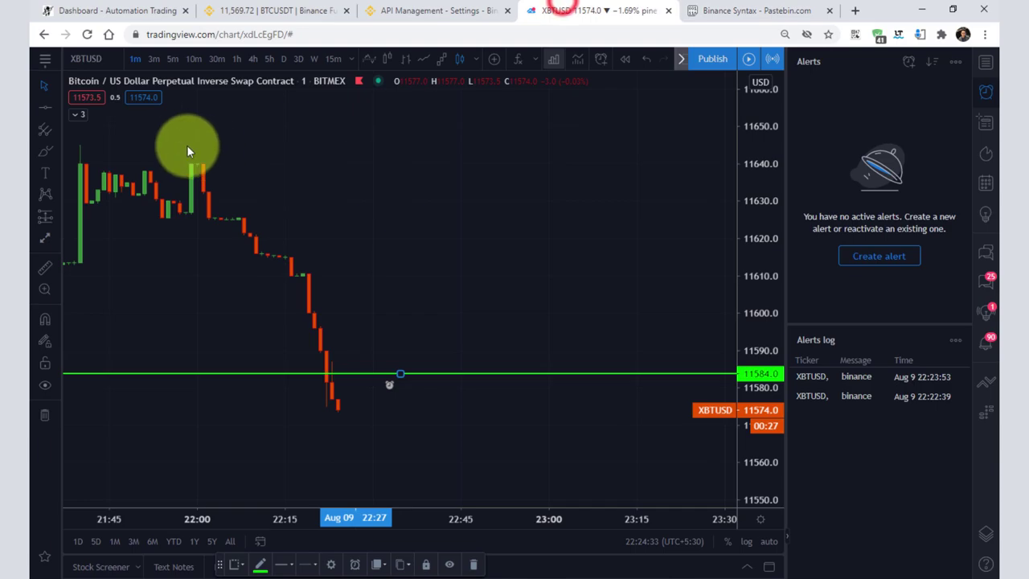
click(45, 111)
click(352, 155)
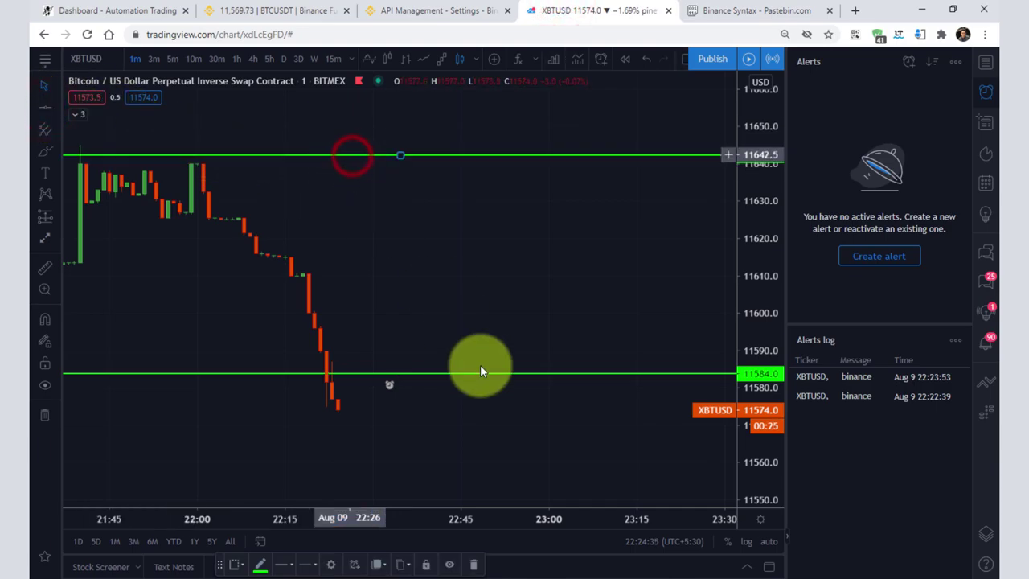
click(259, 564)
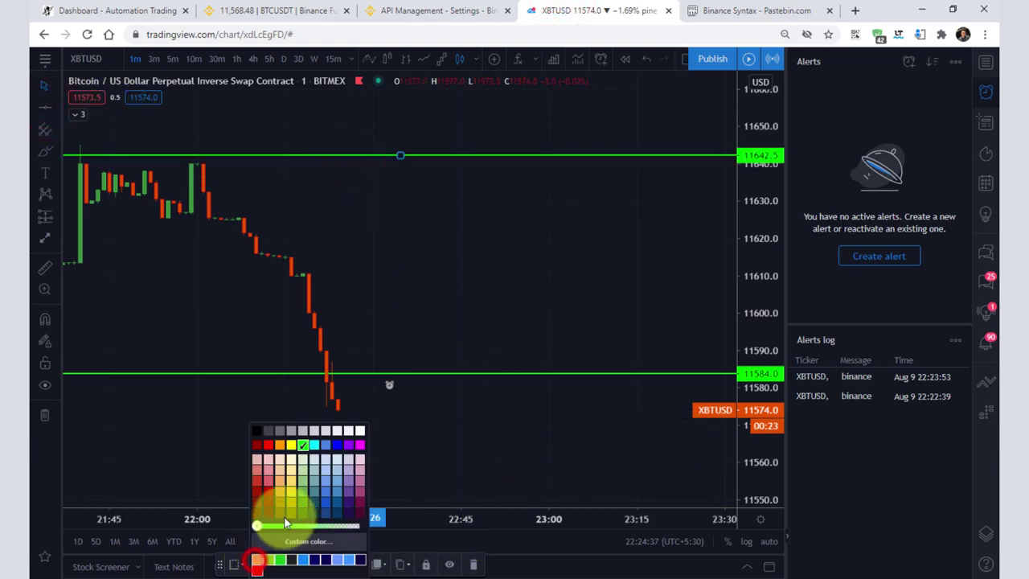
click(255, 447)
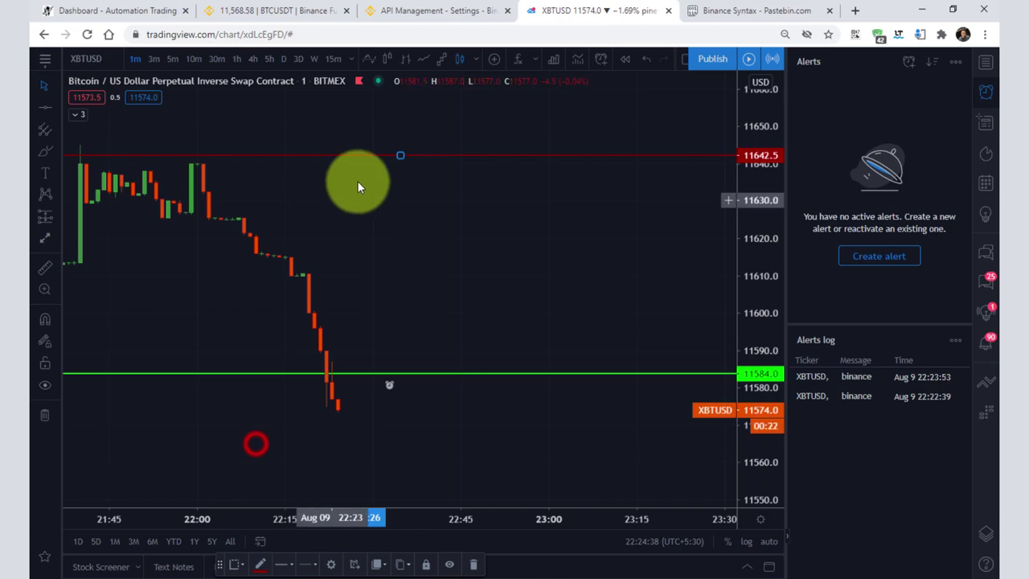
- Create a webhook alert on the red line with message 'sell' plus the close-and-short JSON
right_click(397, 155)
click(449, 166)
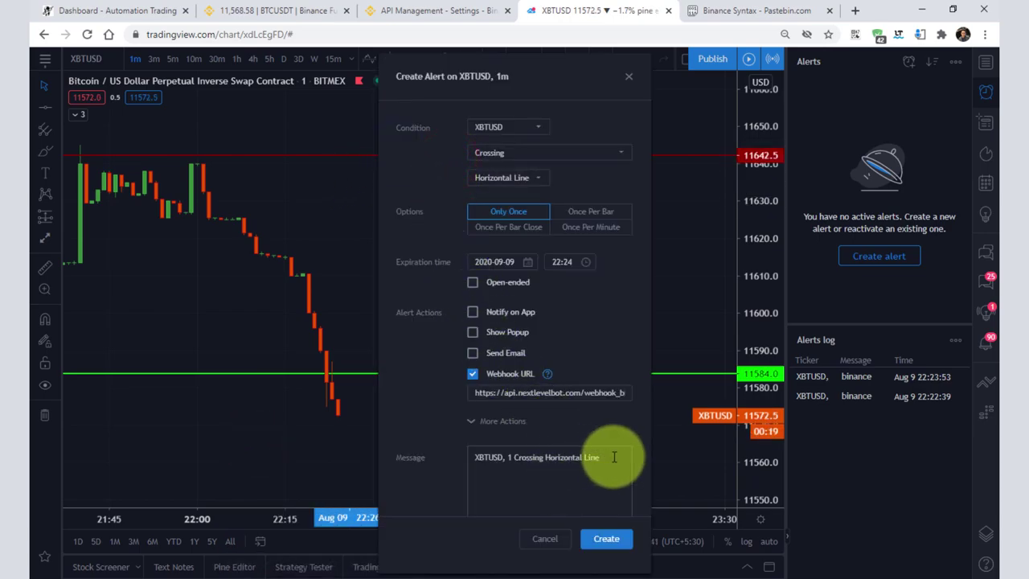
drag(608, 457, 284, 460)
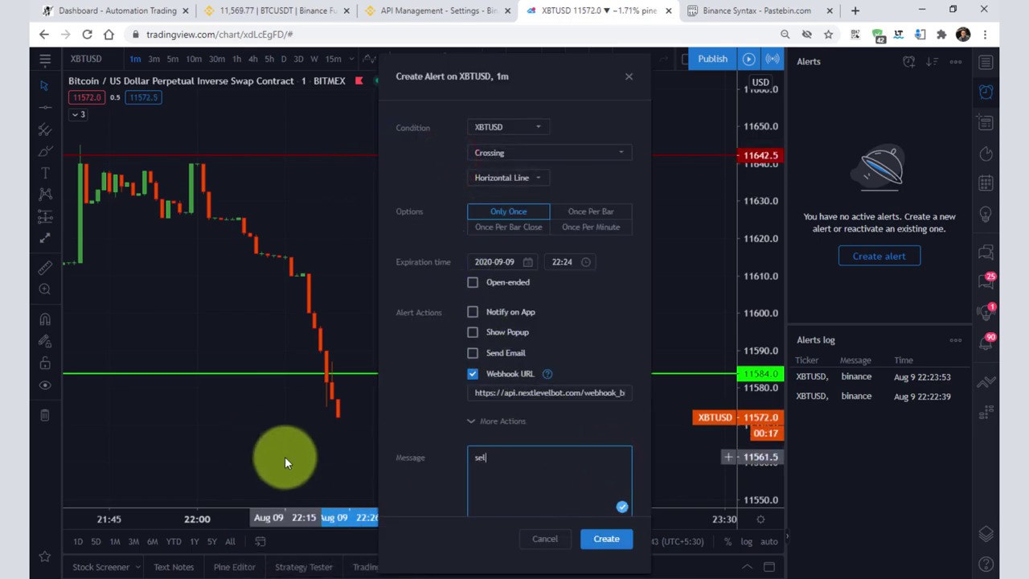
text(e)
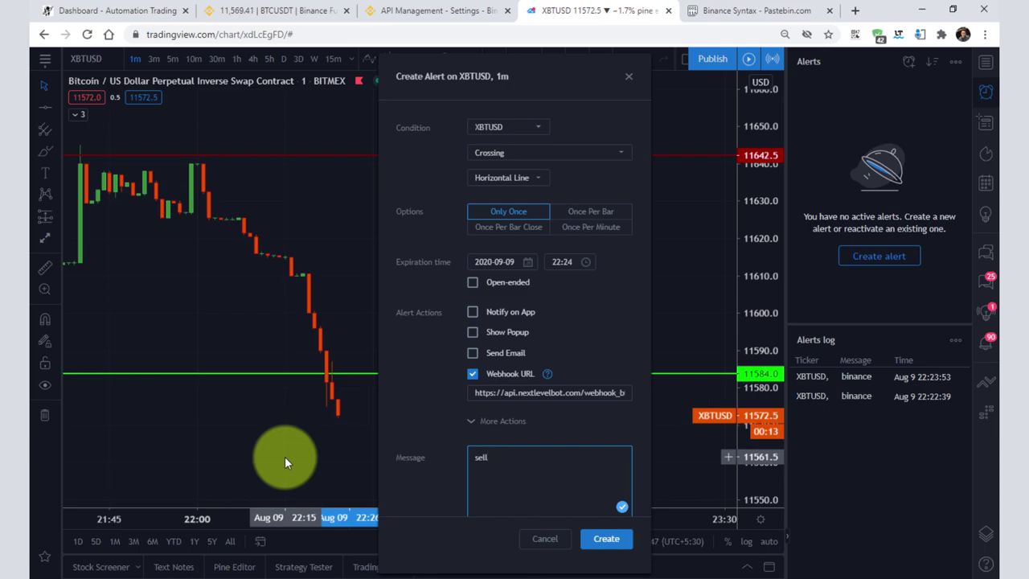
key(ctrl+v)
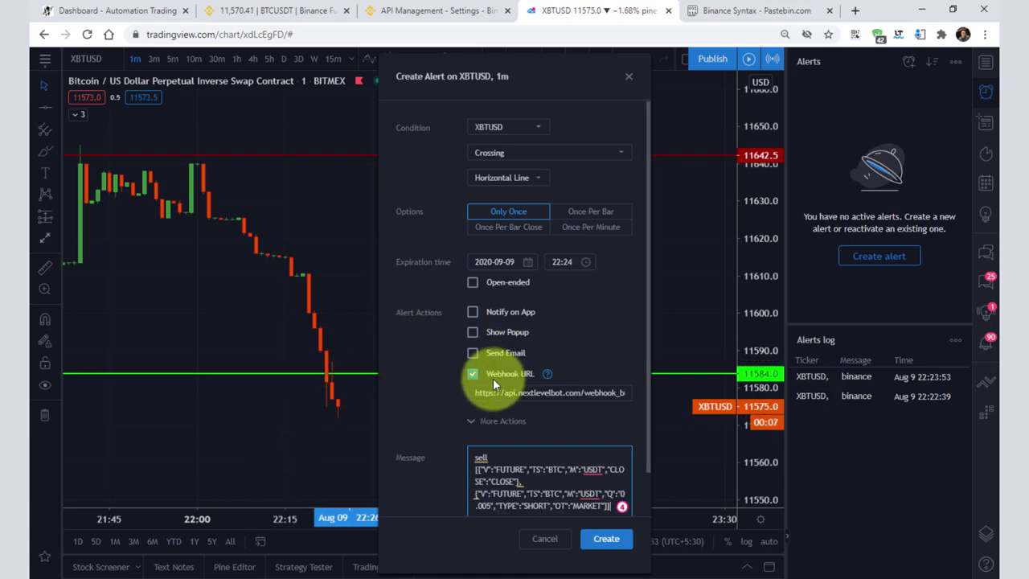
click(518, 393)
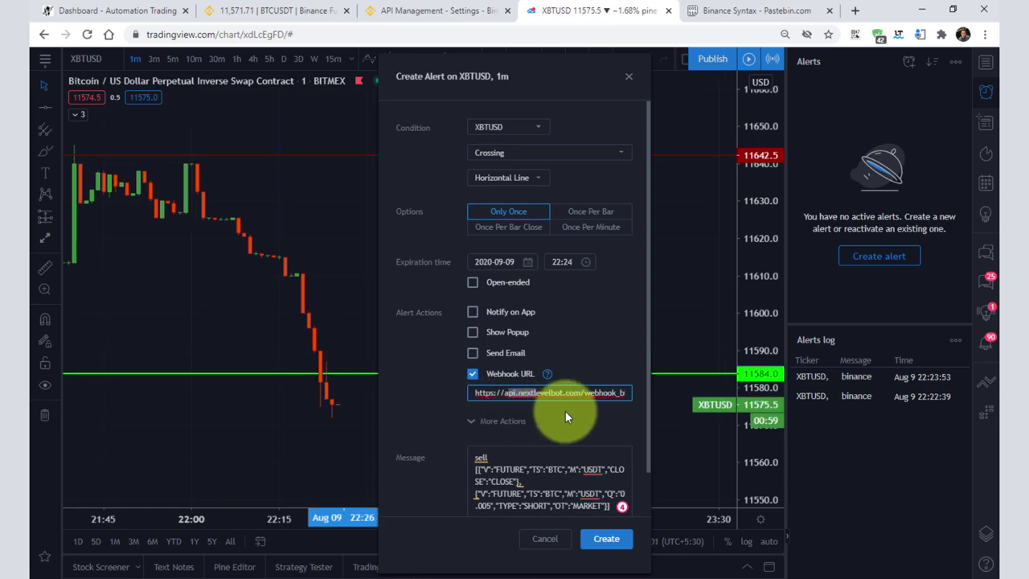
click(606, 538)
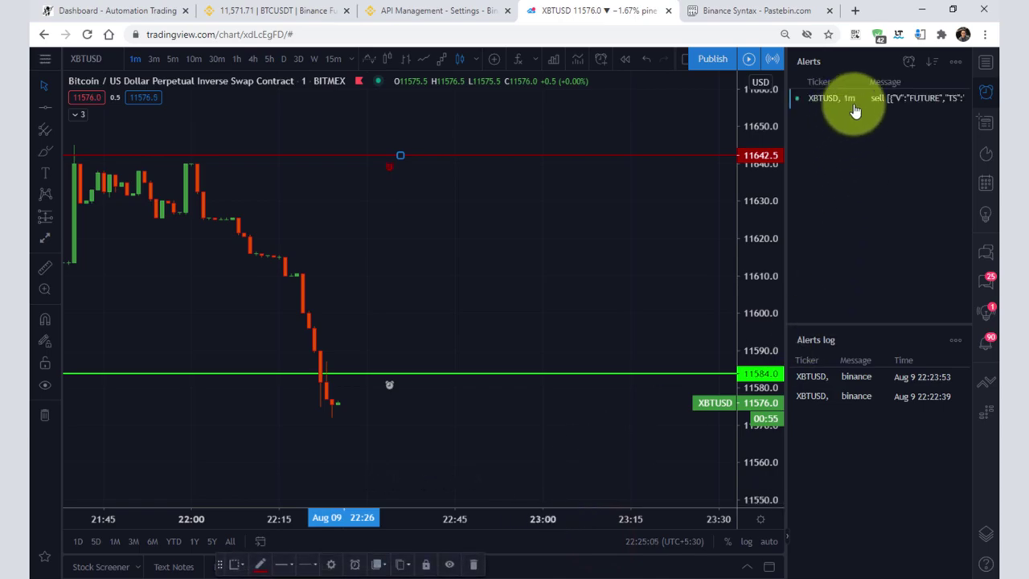
- Lower the red alert line to the current price so the sell alert fires
mouse_move(881, 110)
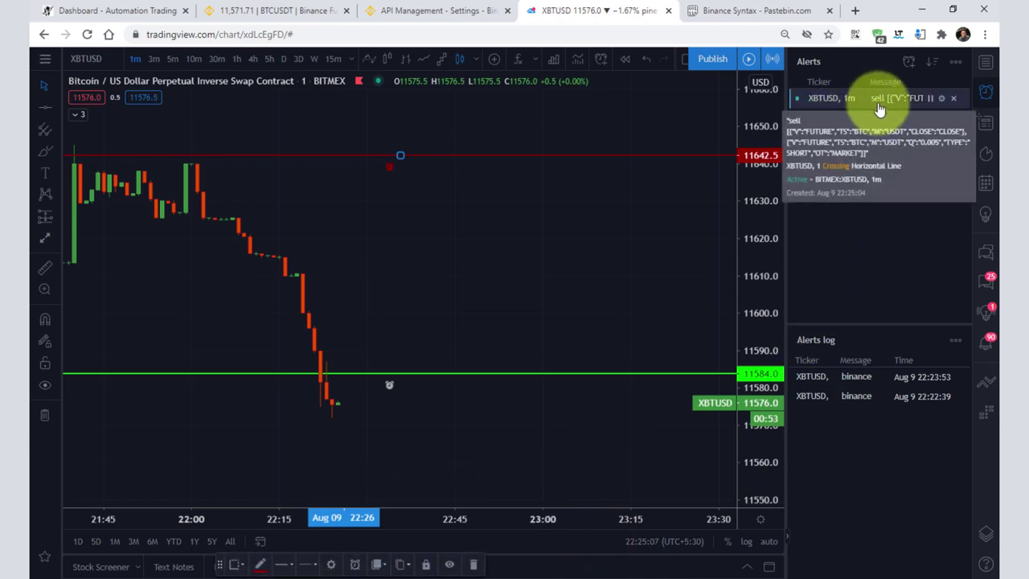
drag(397, 153, 394, 400)
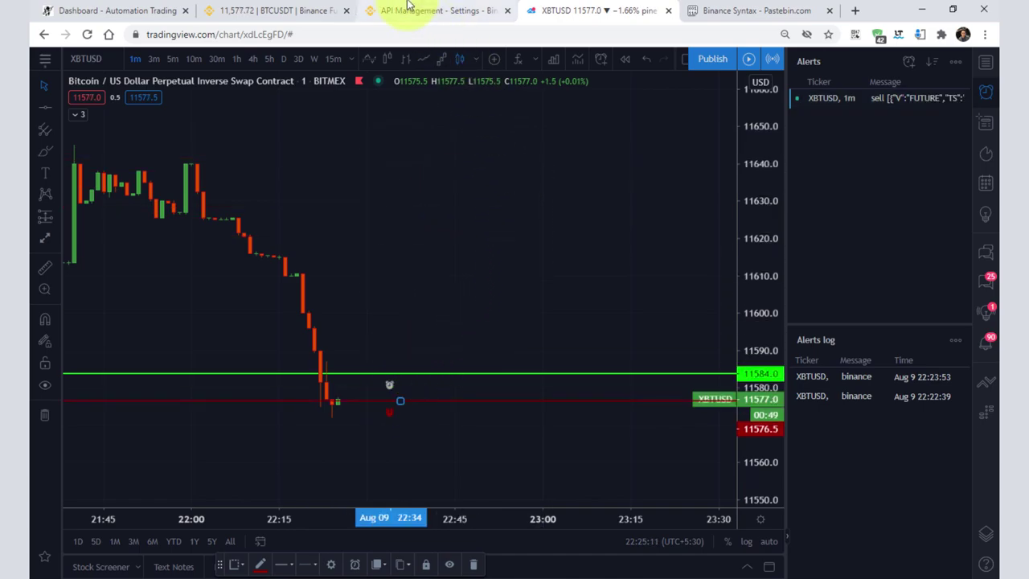
click(290, 11)
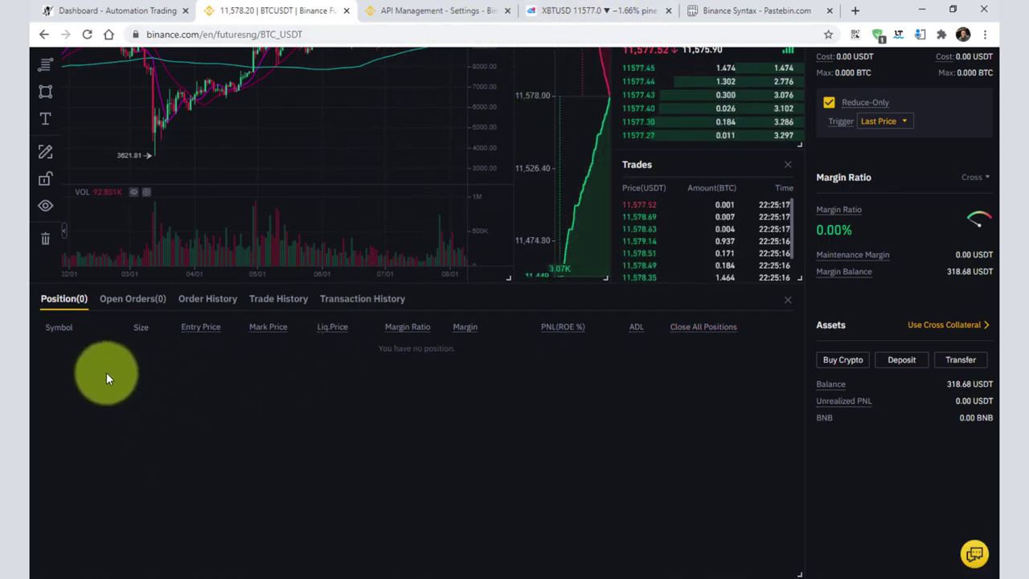
- Verify Binance Futures shows a -0.010 BTCUSDT short at 20x, entry 11,578.65
click(133, 350)
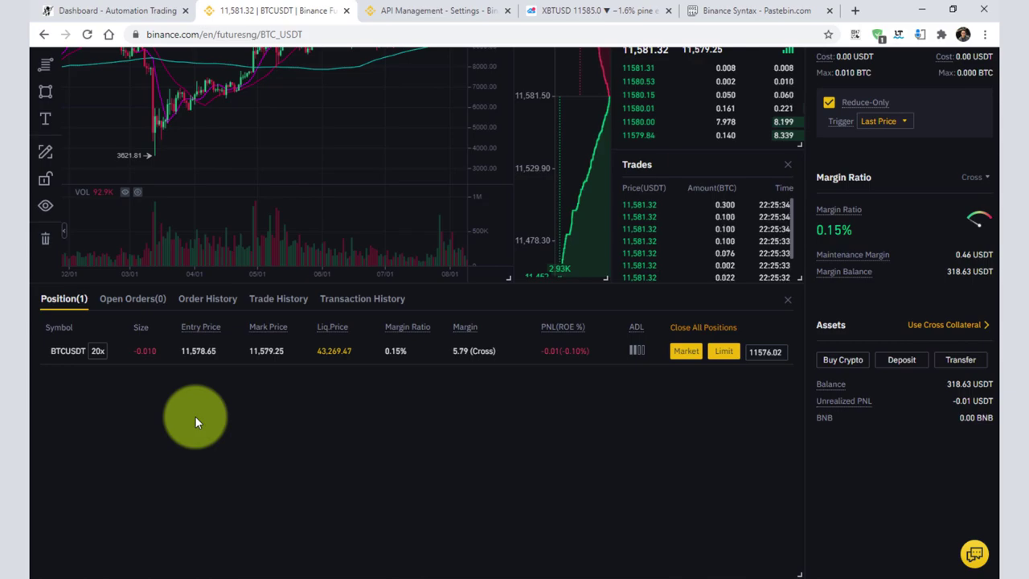
click(399, 8)
- Copy the close-then-long 0.005 BTC/USDT market order from line 52 of the Binance Syntax paste
click(586, 8)
click(730, 8)
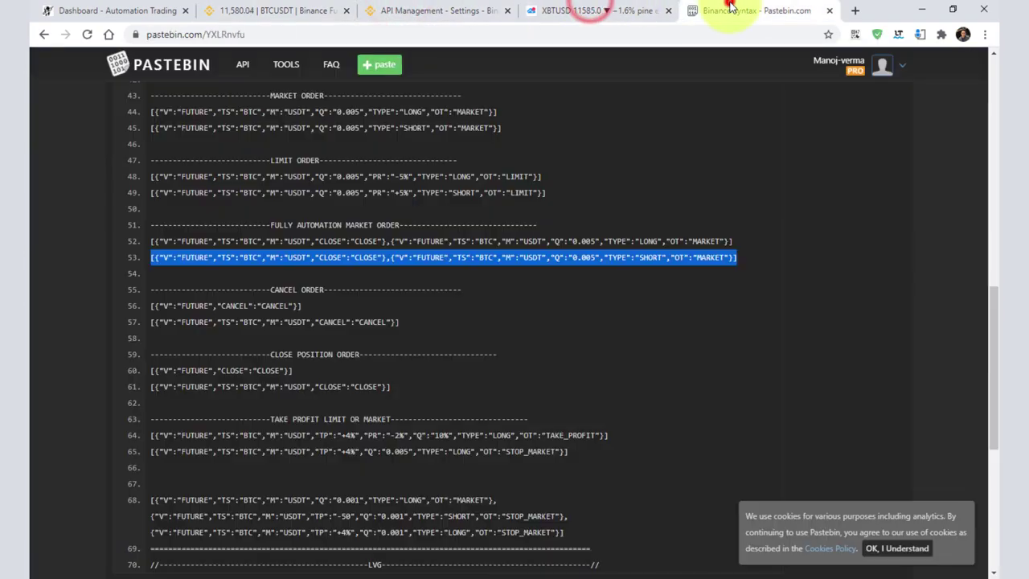
click(254, 249)
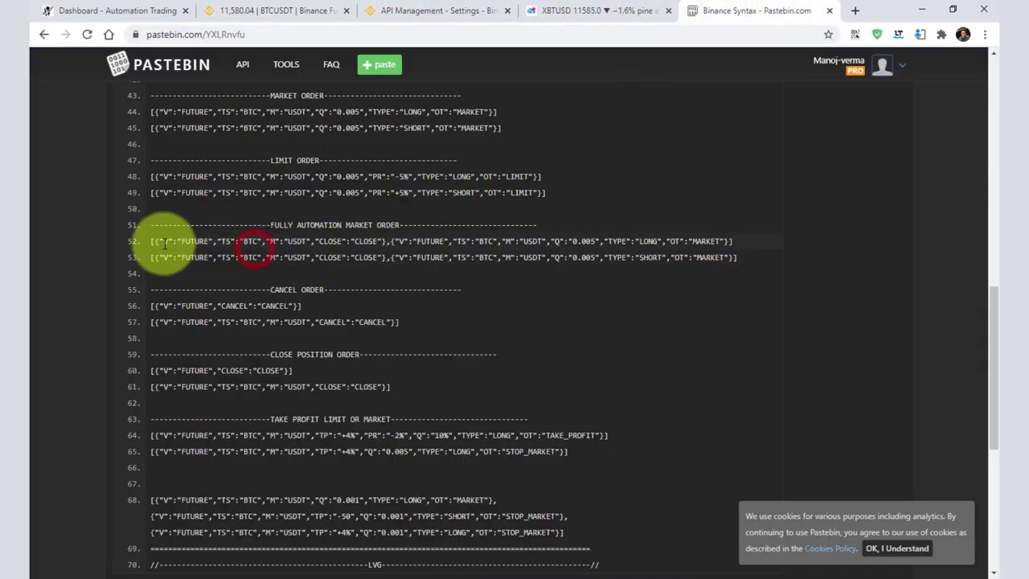
double_click(272, 225)
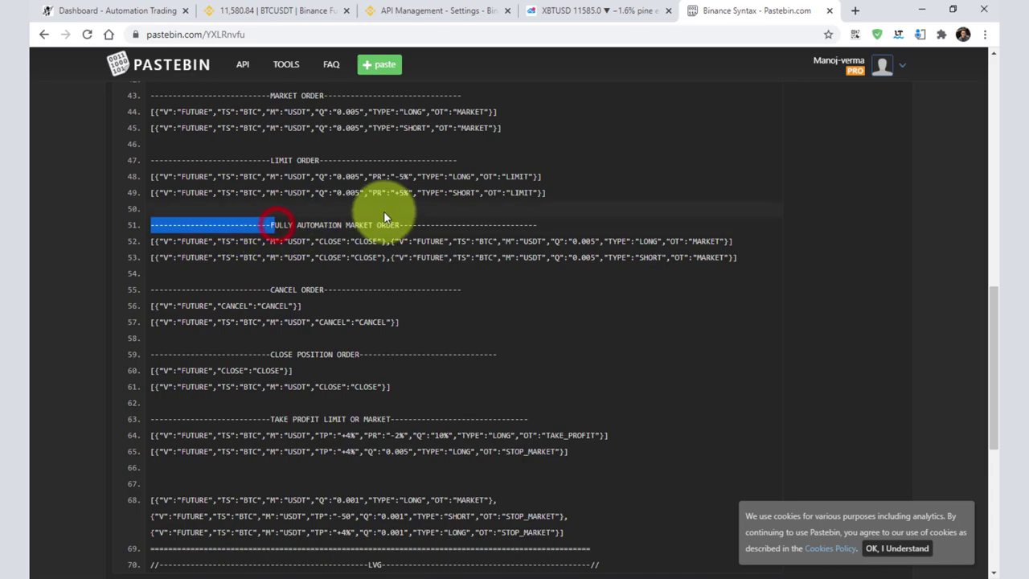
drag(273, 225, 386, 224)
drag(145, 239, 732, 241)
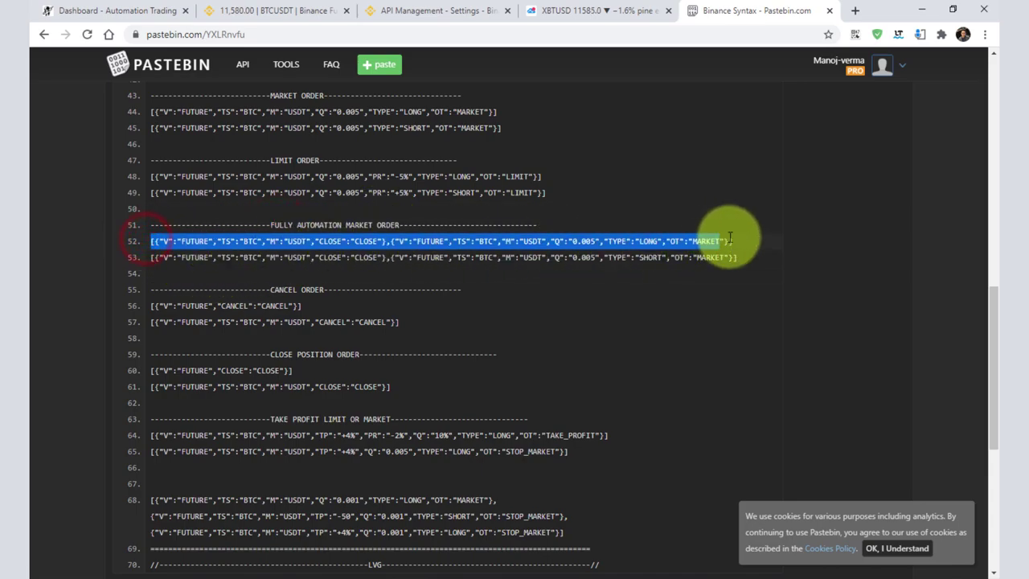
right_click(664, 241)
click(689, 254)
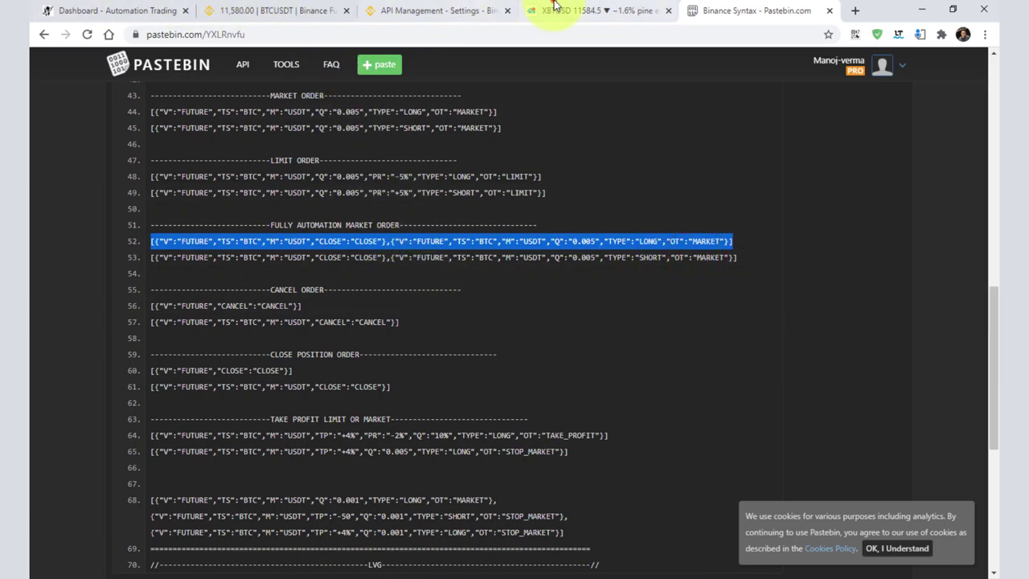
click(555, 8)
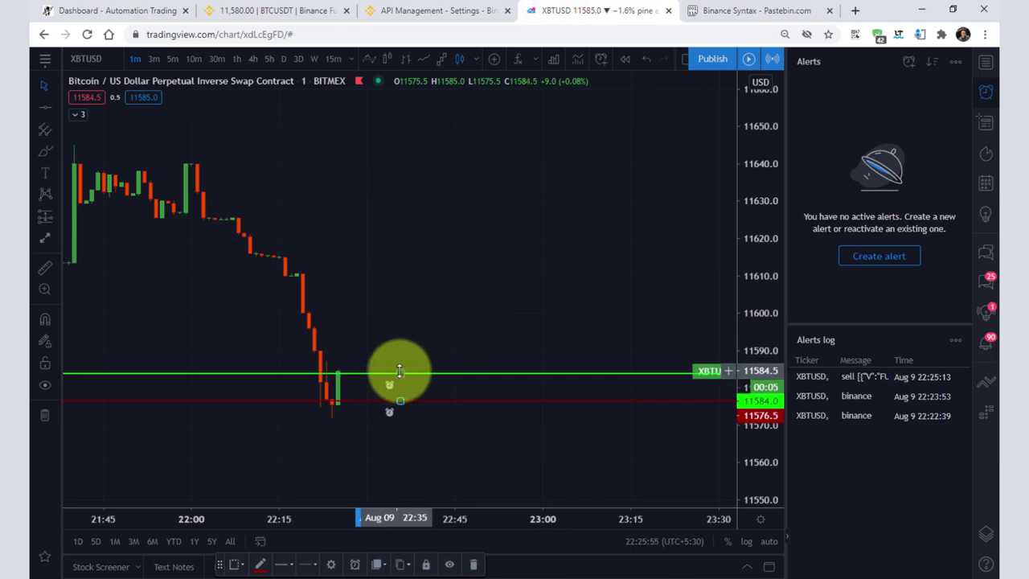
- Raise the green line to 11635 and save its alert with message 'buy' plus the close-then-long JSON
drag(400, 369, 394, 183)
right_click(394, 185)
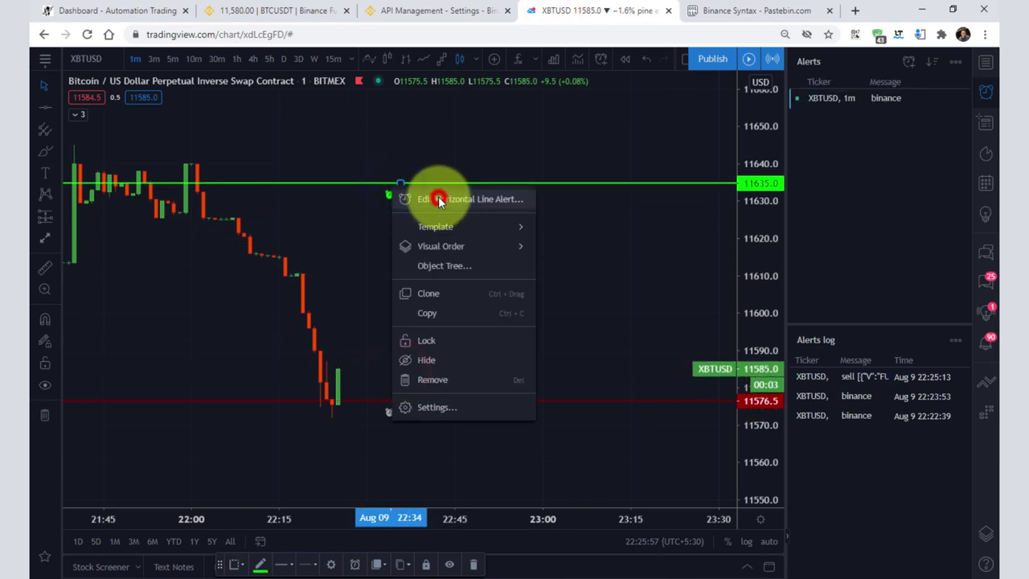
click(439, 200)
scroll(436, 236, down, 2)
drag(620, 438, 377, 424)
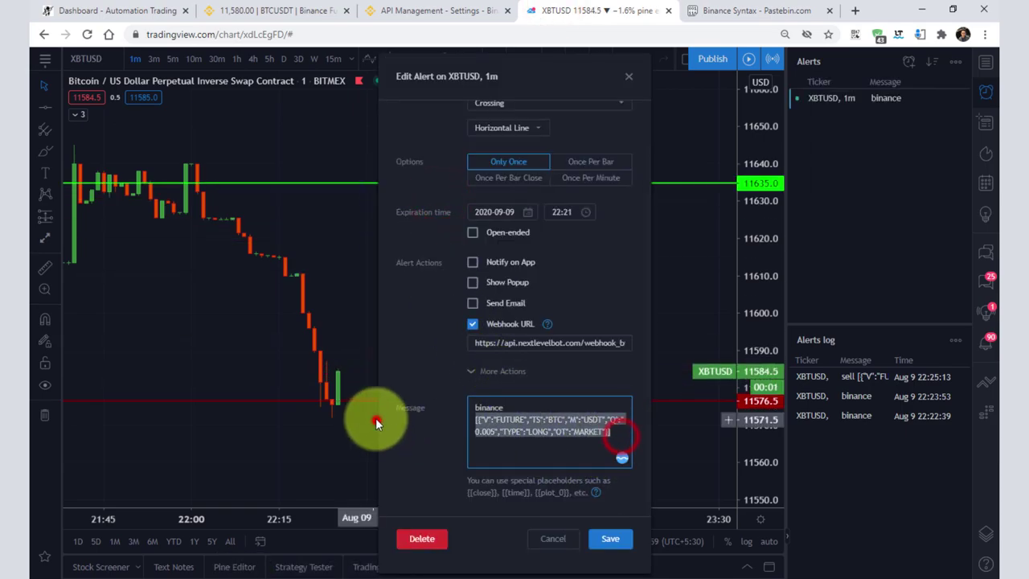
drag(624, 430, 483, 416)
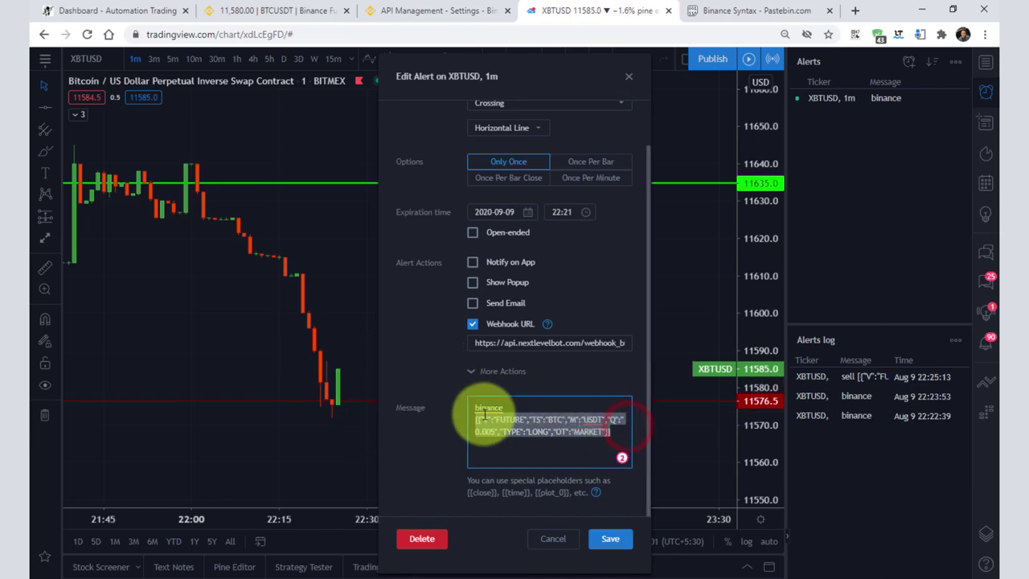
key(BackSpace)
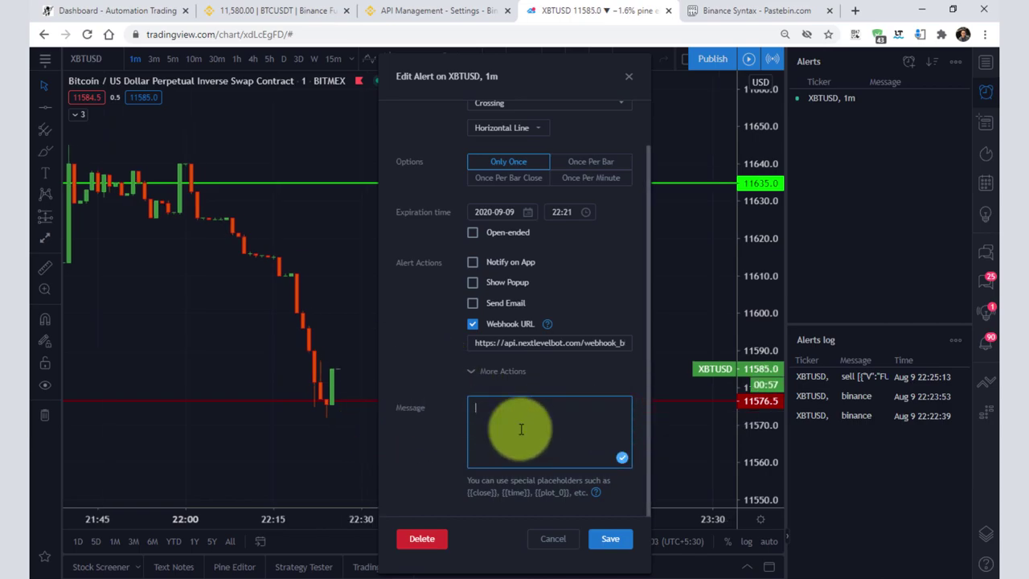
text(buy)
key(ctrl+v)
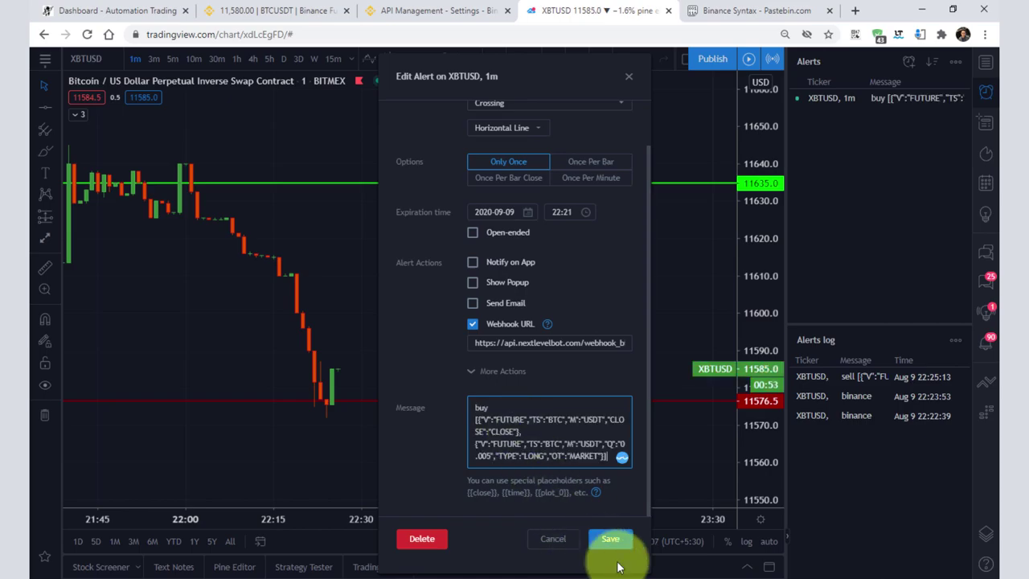
click(611, 538)
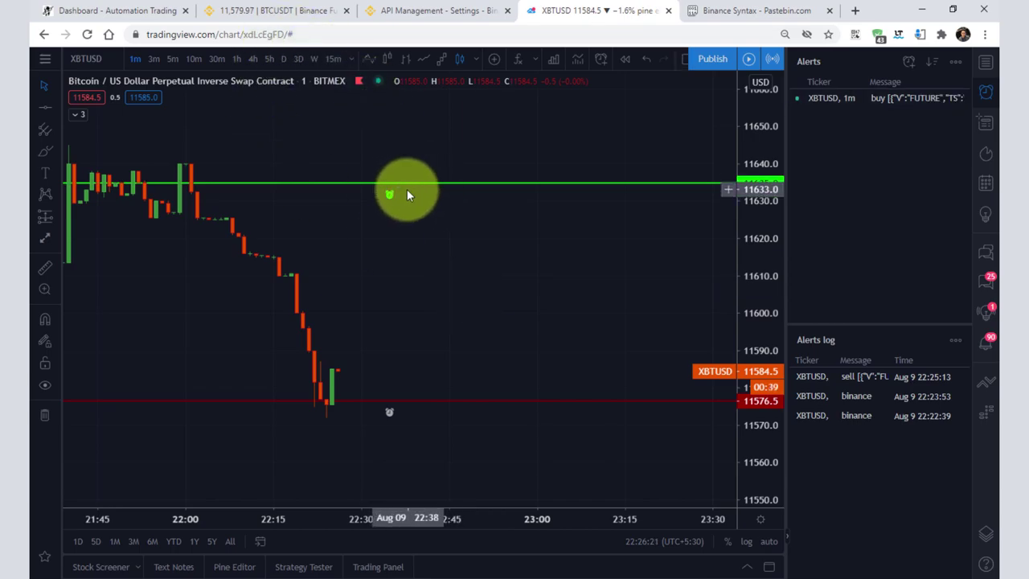
- Lower the green alert line to the current price and confirm the 0.010 long BTCUSDT position on Binance
drag(395, 186, 369, 369)
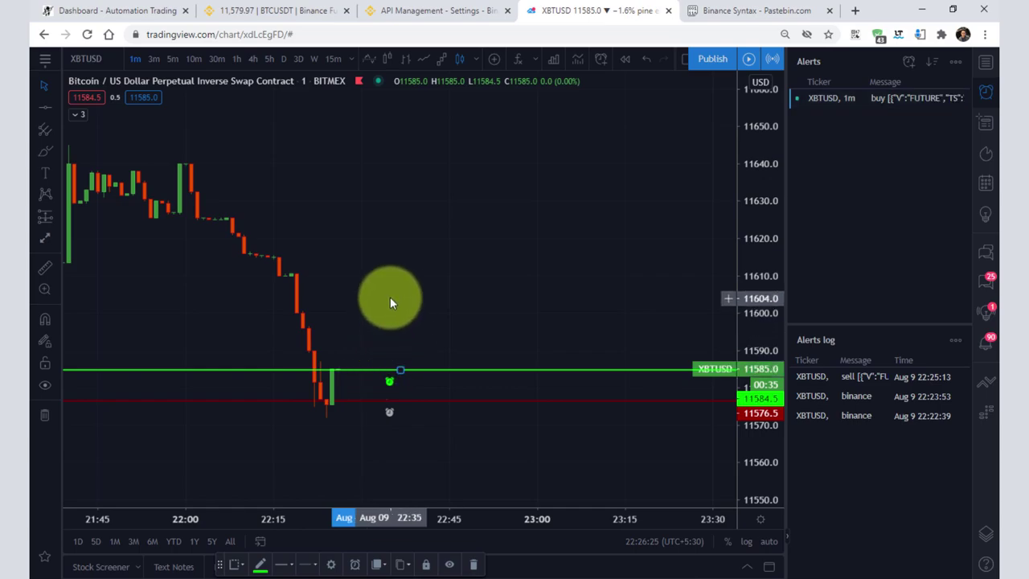
click(273, 10)
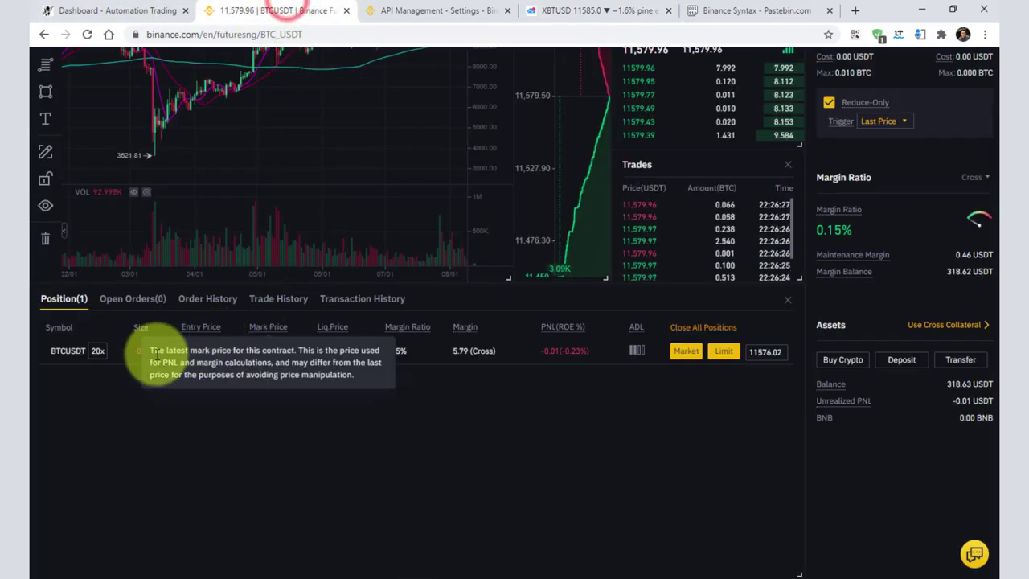
click(531, 12)
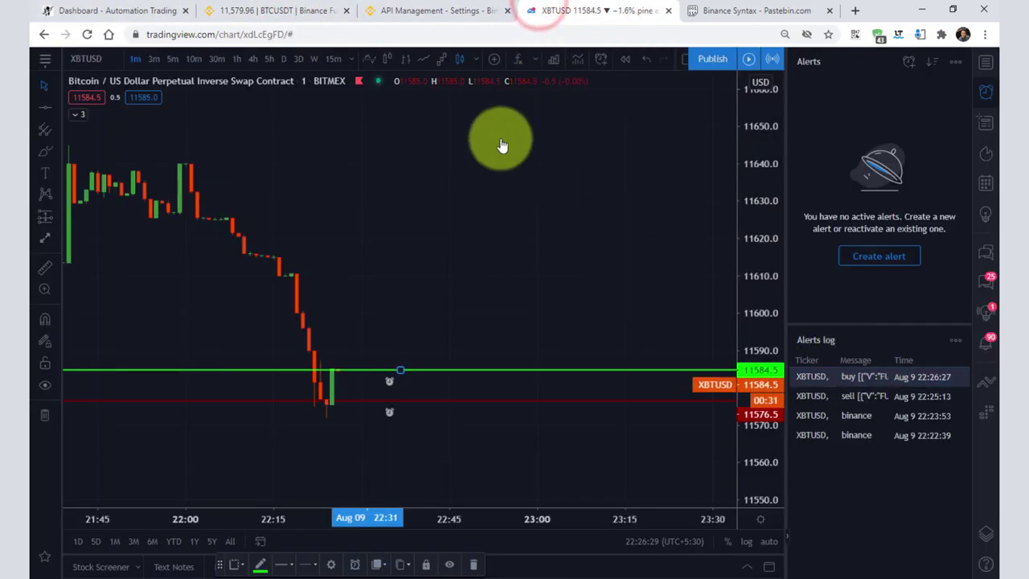
click(219, 8)
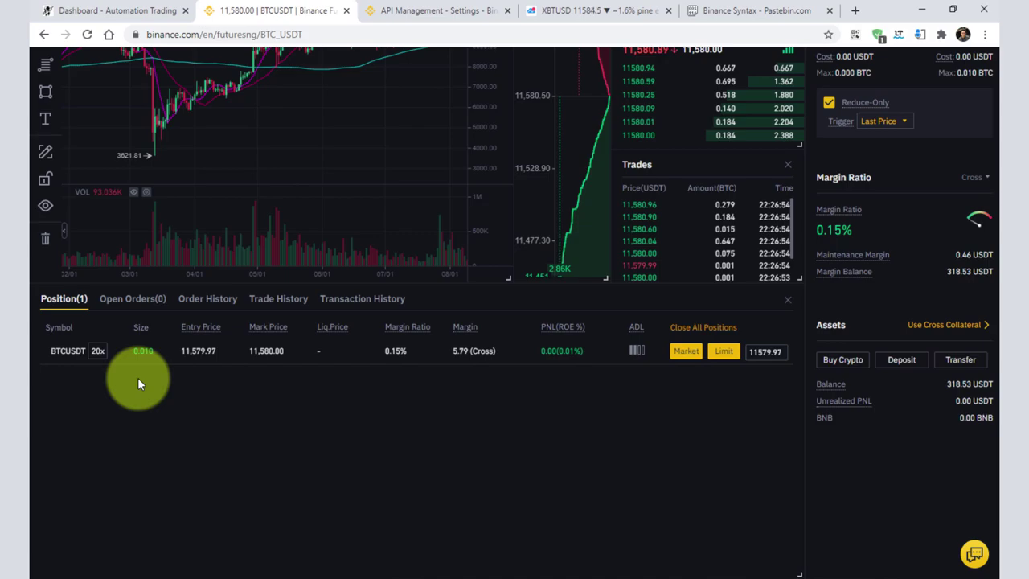
click(582, 10)
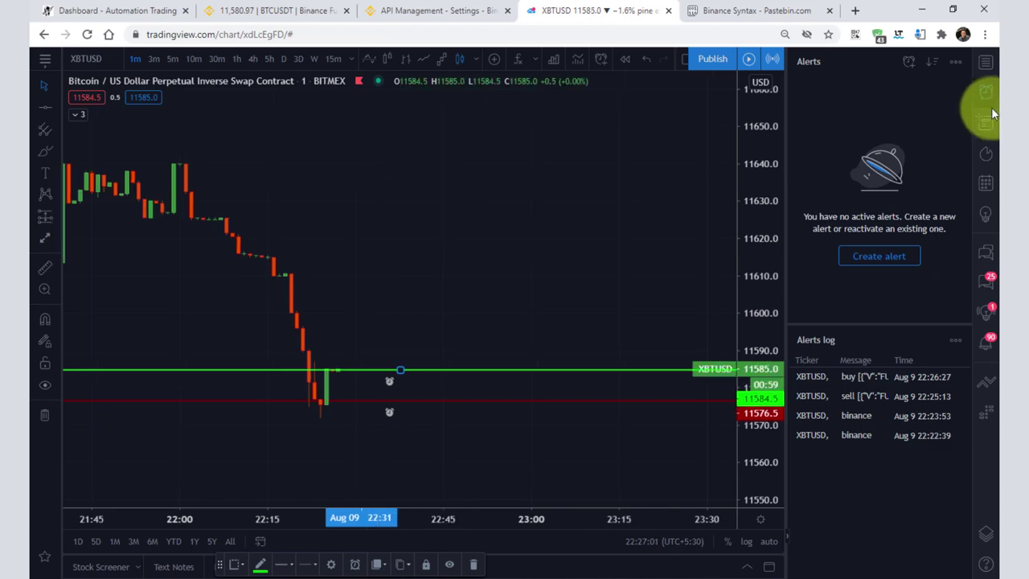
- Set the alert list to show all alerts, not only active ones
click(955, 61)
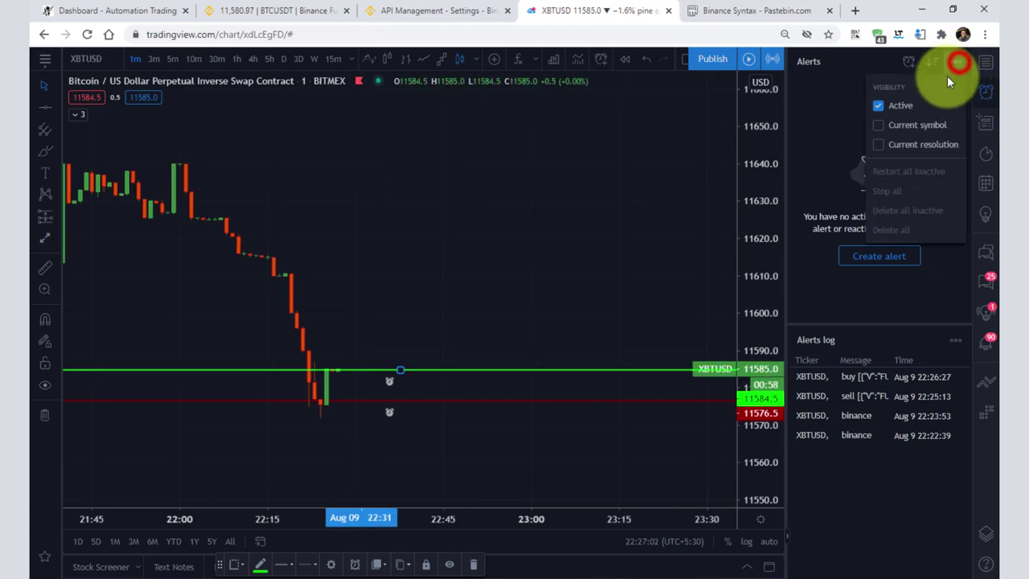
click(875, 110)
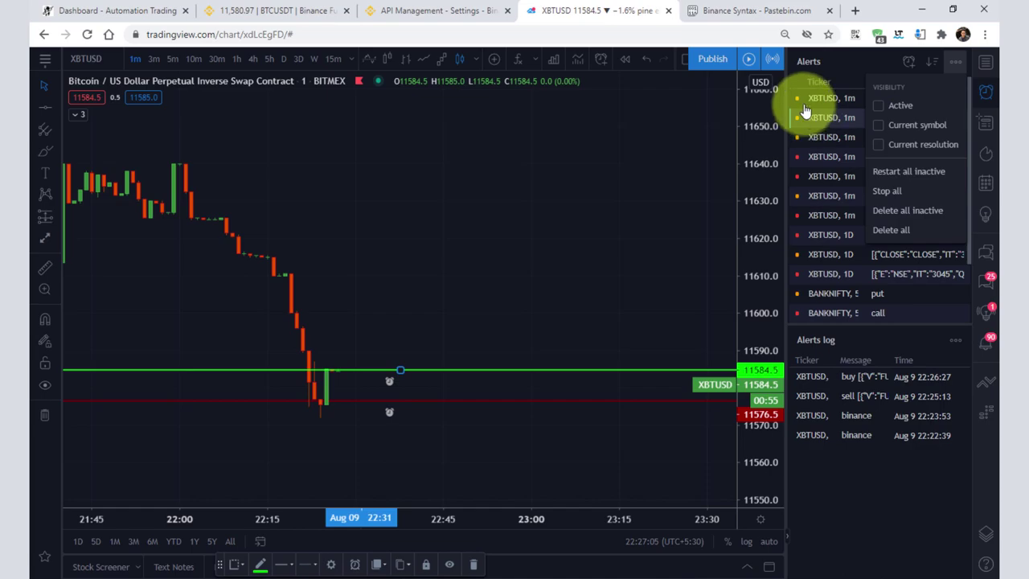
click(623, 152)
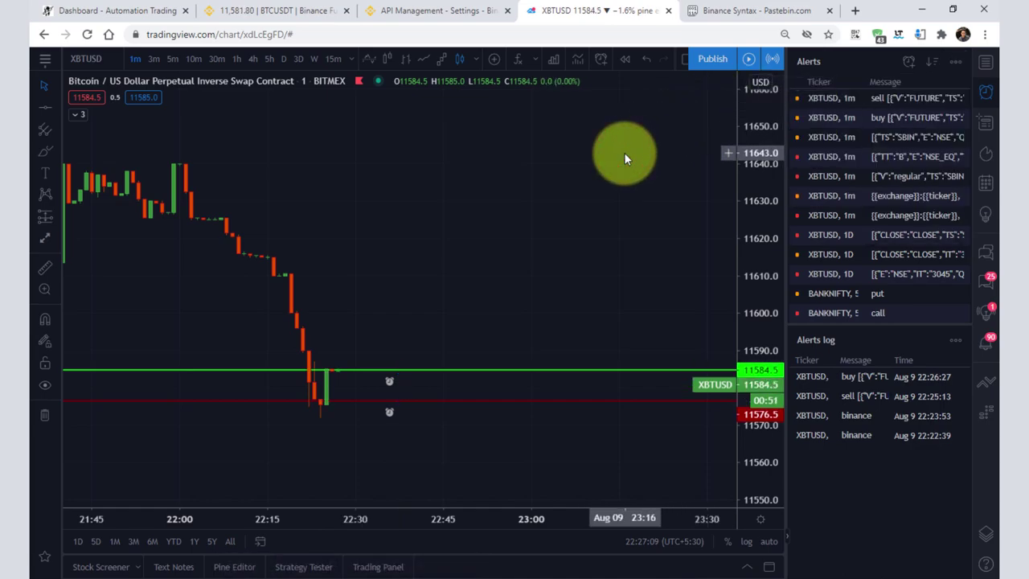
- Raise the green line to about 11609 and stop the XBTUSD 1m buy alert
mouse_move(816, 163)
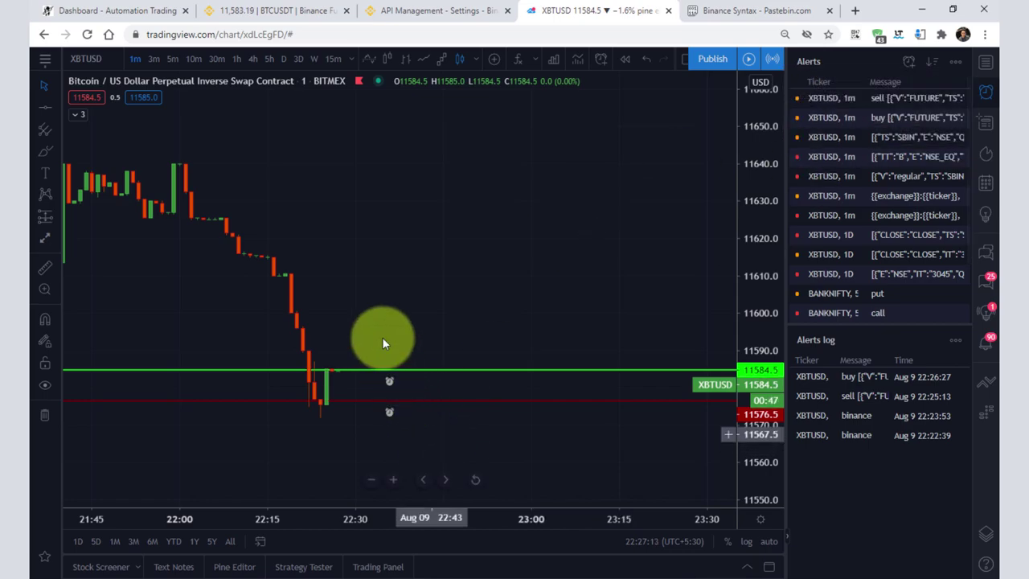
drag(401, 368, 416, 237)
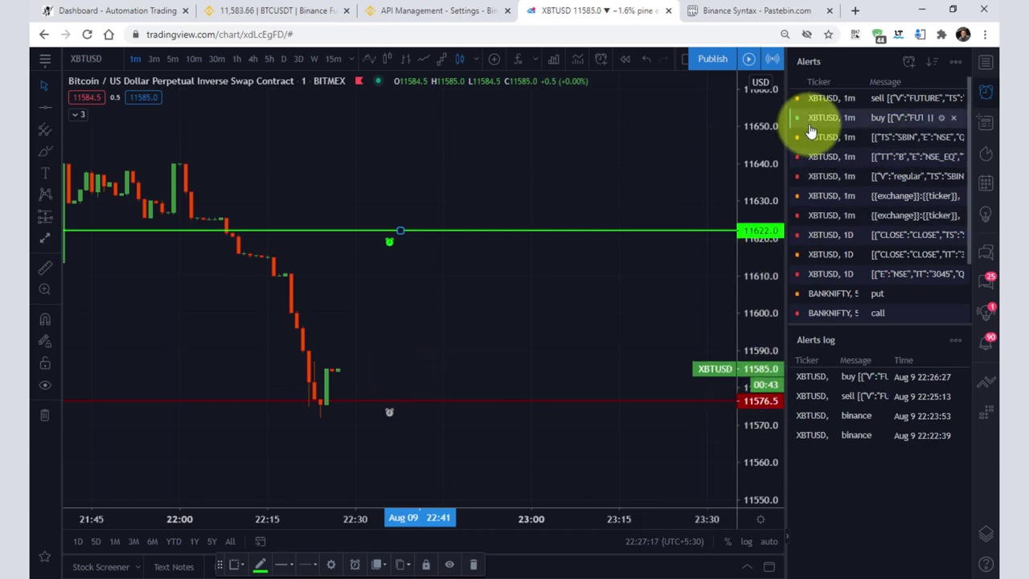
click(934, 120)
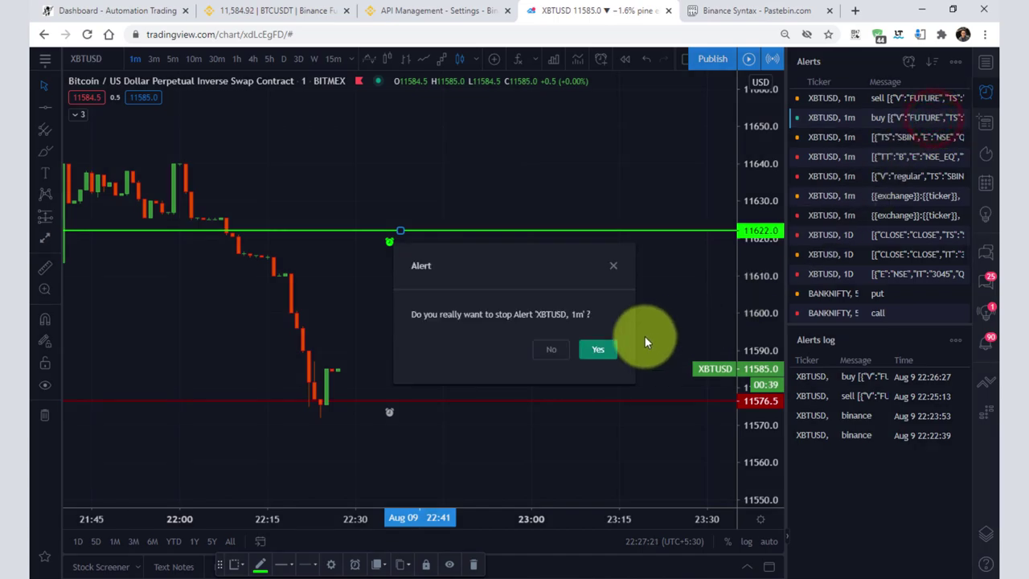
click(587, 350)
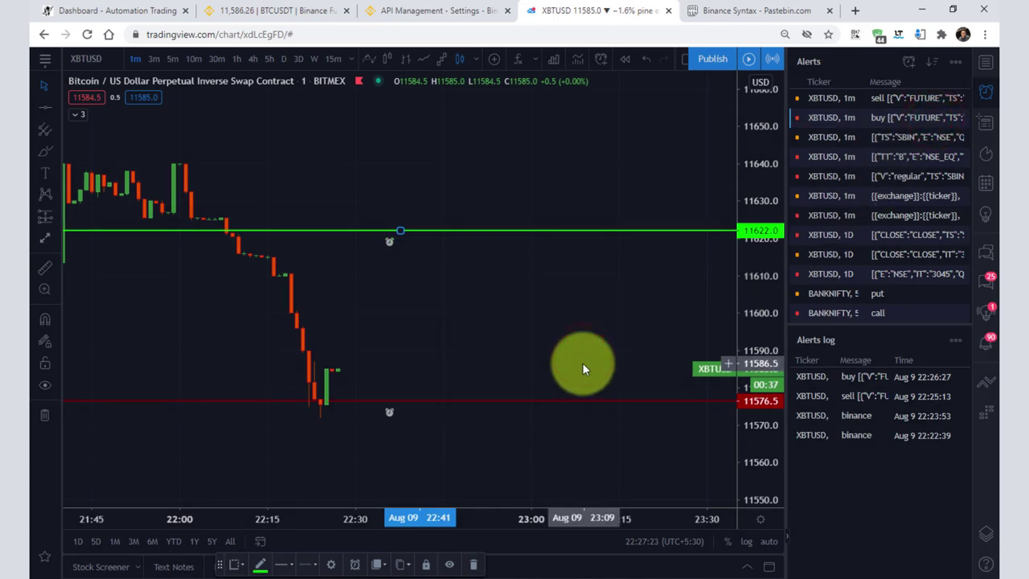
- Dismiss the alert list's bulk options unchanged and go to the NextLevelBot dashboard
click(963, 61)
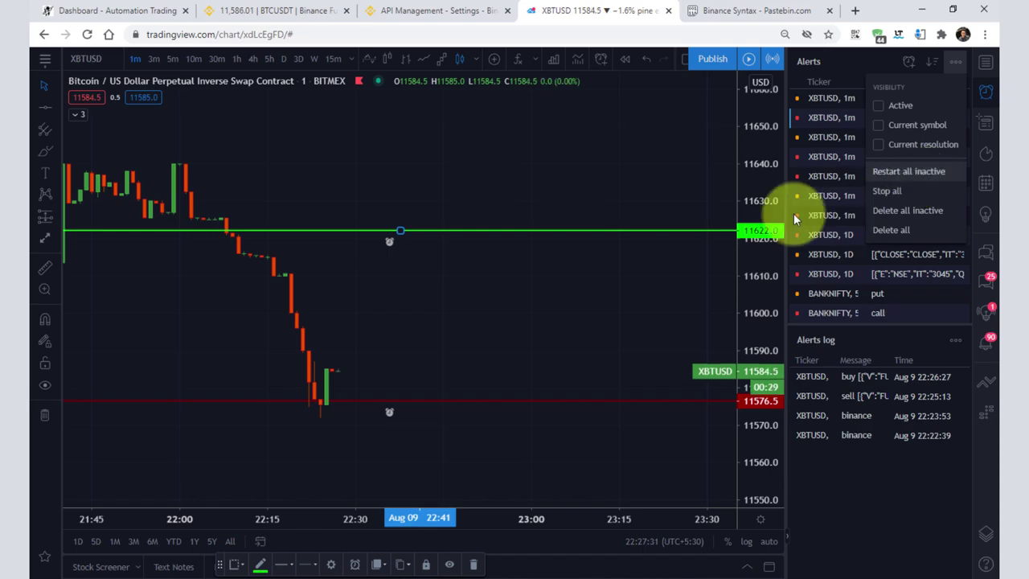
click(580, 288)
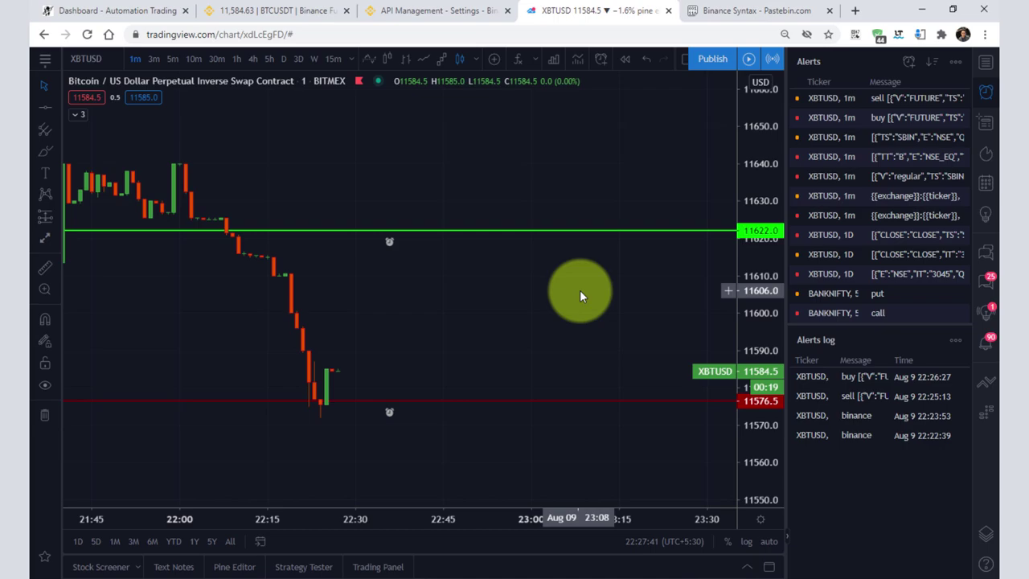
click(138, 9)
mouse_move(51, 229)
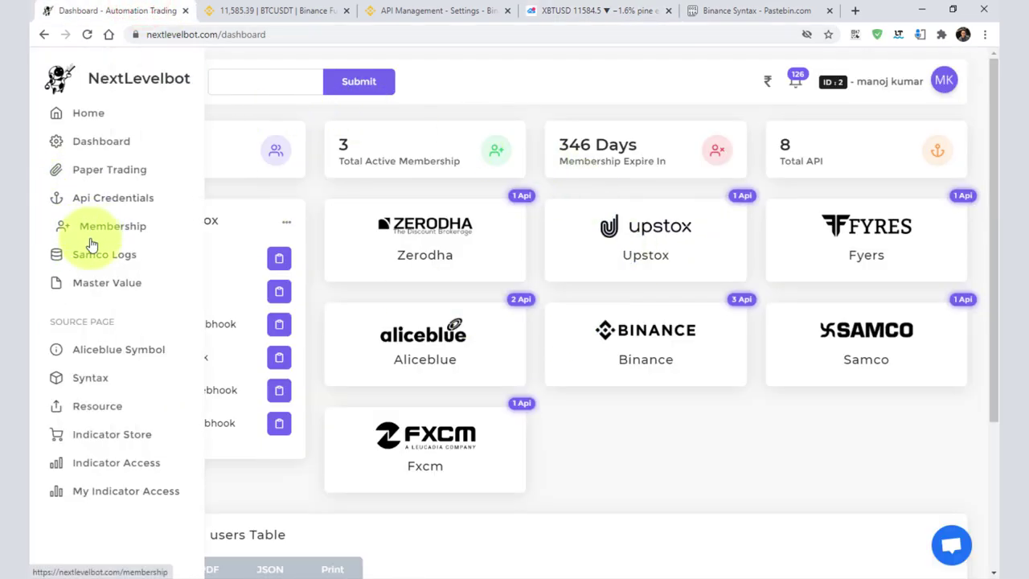
- Deactivate the new_one - Binance credential on the Api Credentials page
click(91, 207)
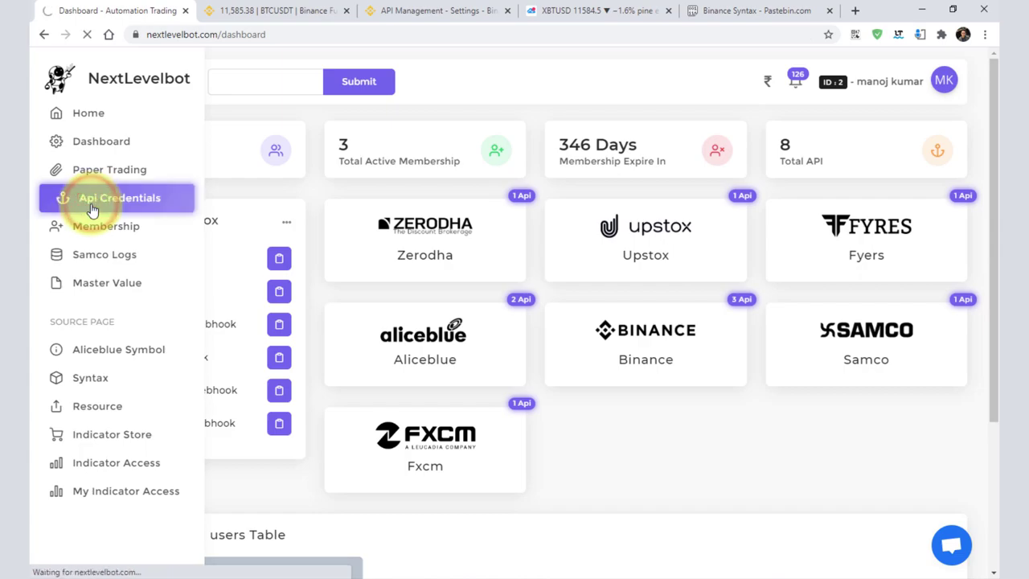
scroll(312, 329, down, 1)
scroll(312, 329, down, 1)
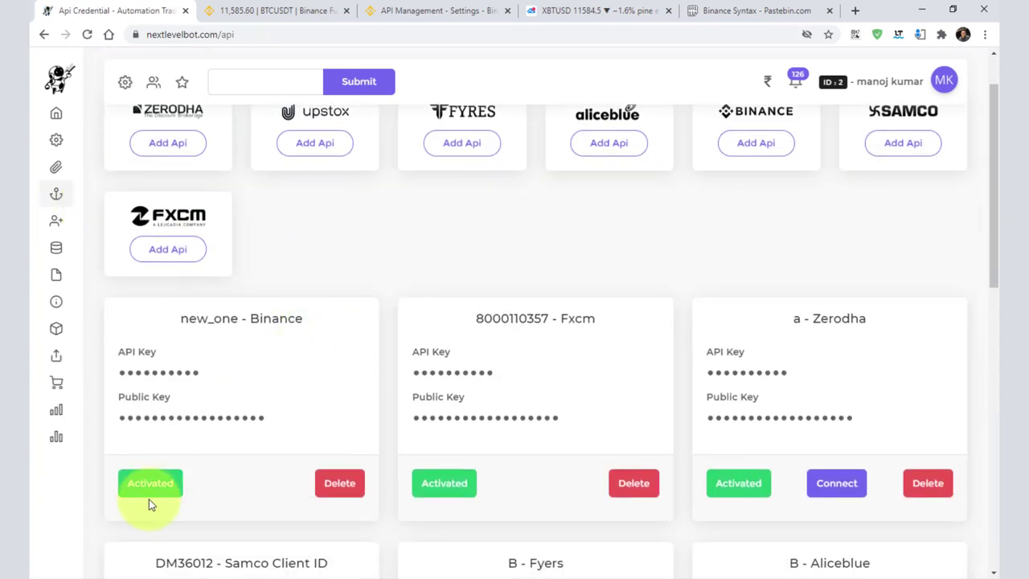
click(145, 485)
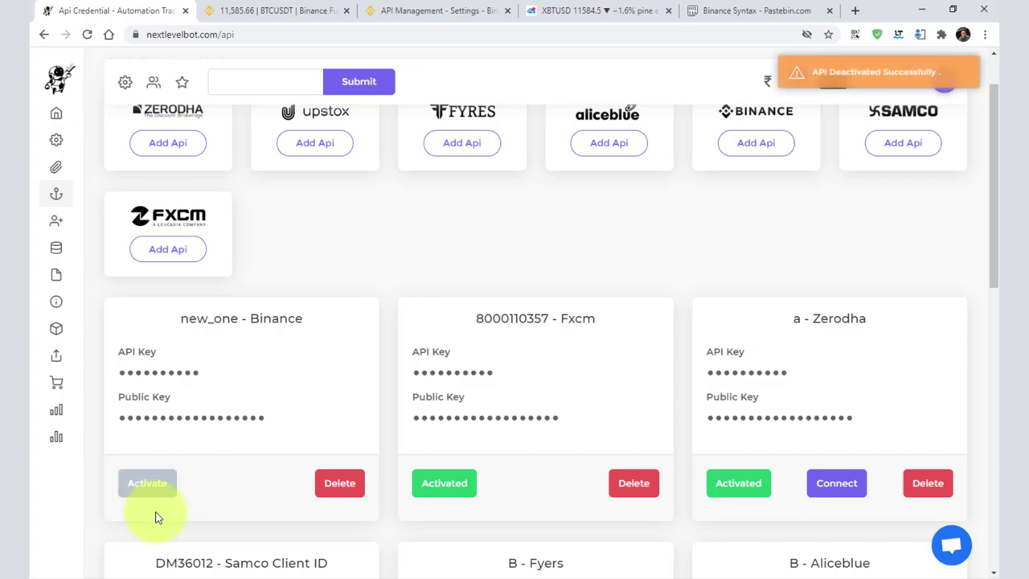
scroll(157, 515, down, 1)
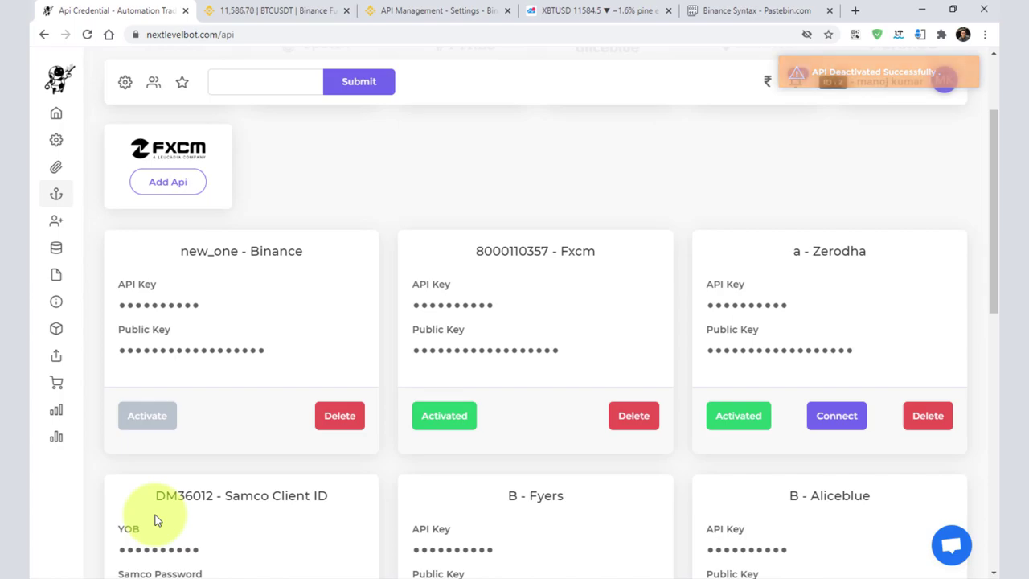
click(573, 13)
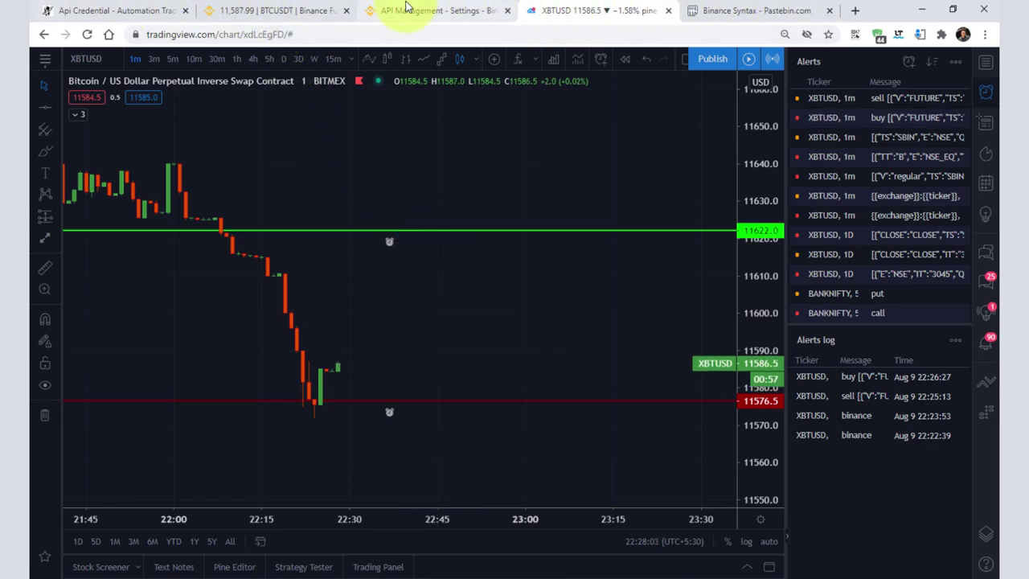
- Check the Binance position, then move the red alert line down to 11572.5
click(261, 10)
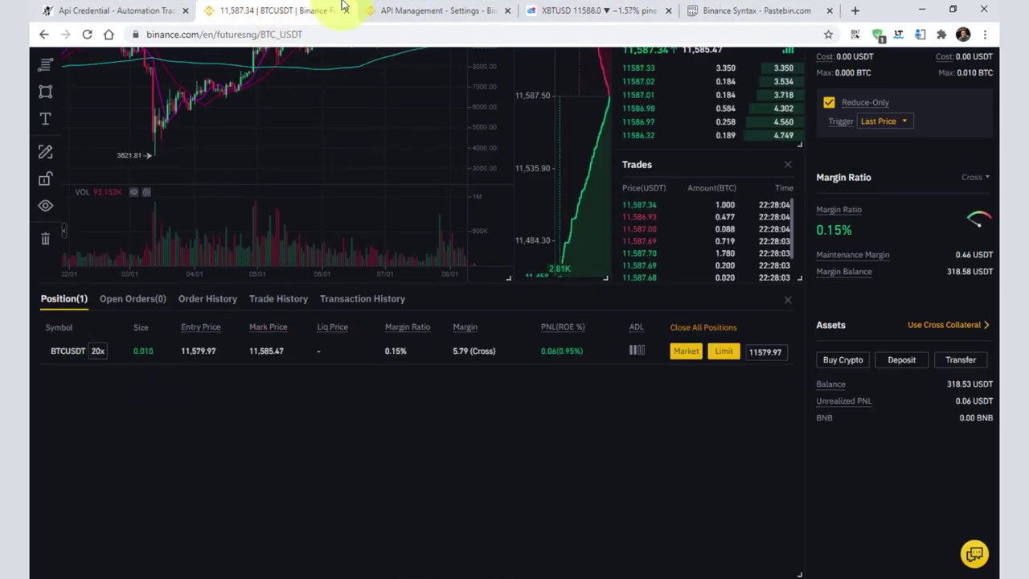
click(587, 11)
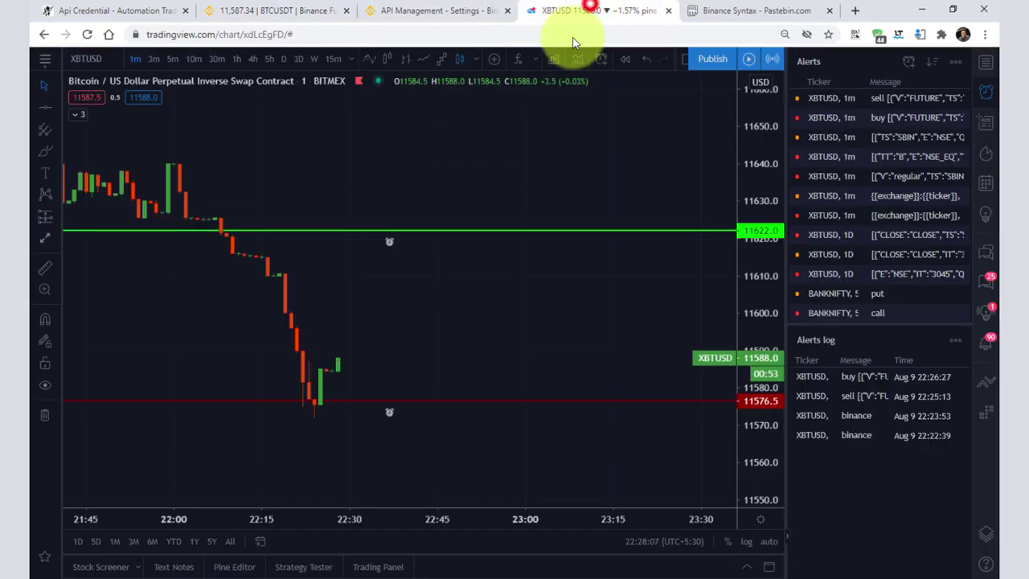
click(403, 401)
drag(403, 401, 404, 415)
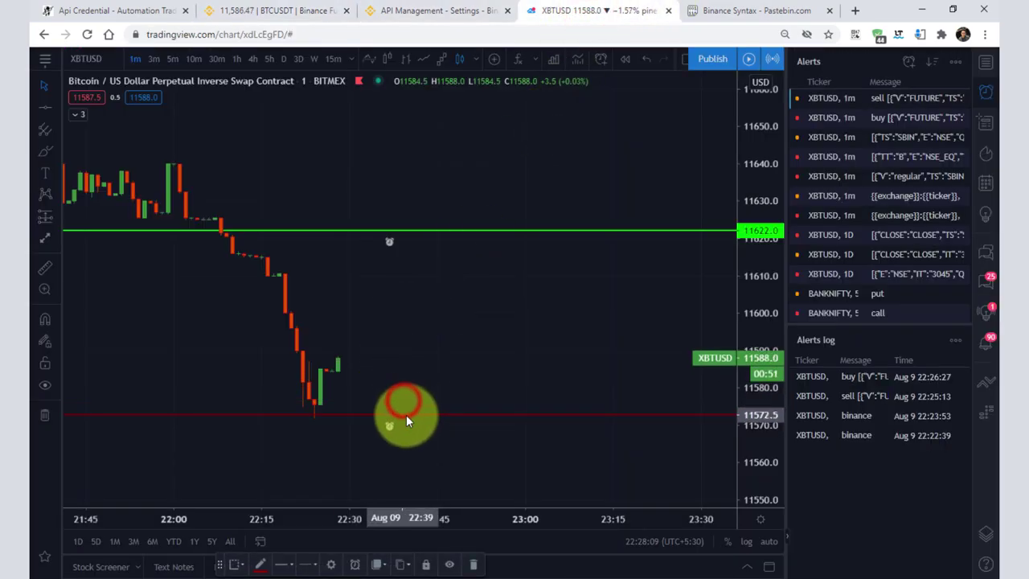
click(857, 435)
click(890, 440)
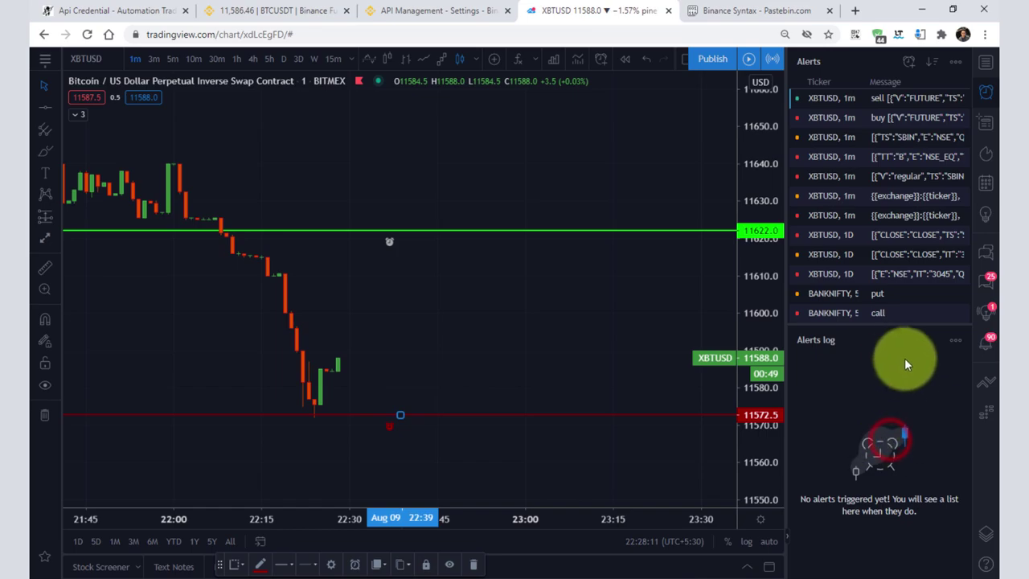
- Raise the red alert line to 11586.5 to fire the sell alert and confirm the -0.005 short
drag(399, 416, 390, 364)
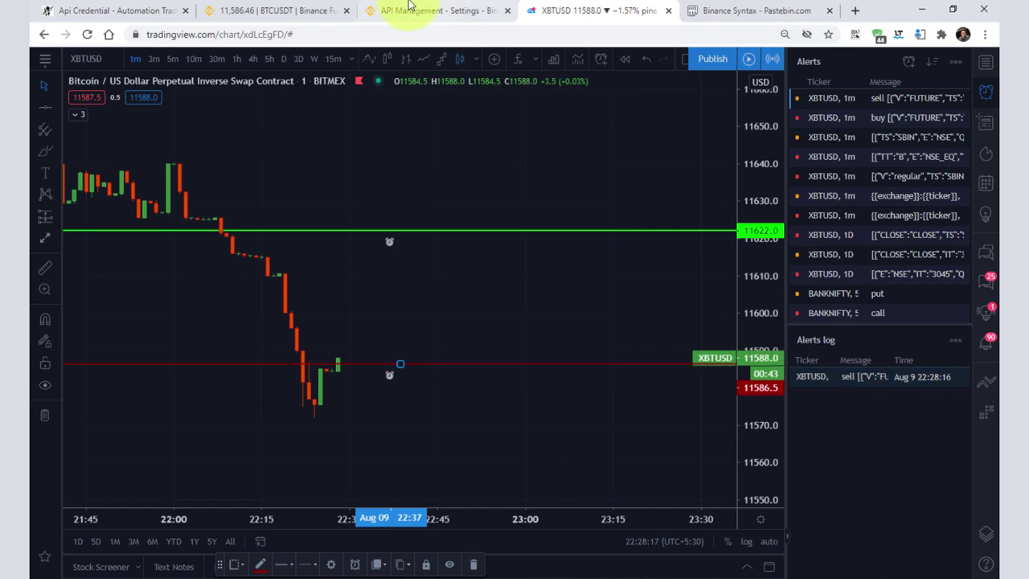
click(273, 11)
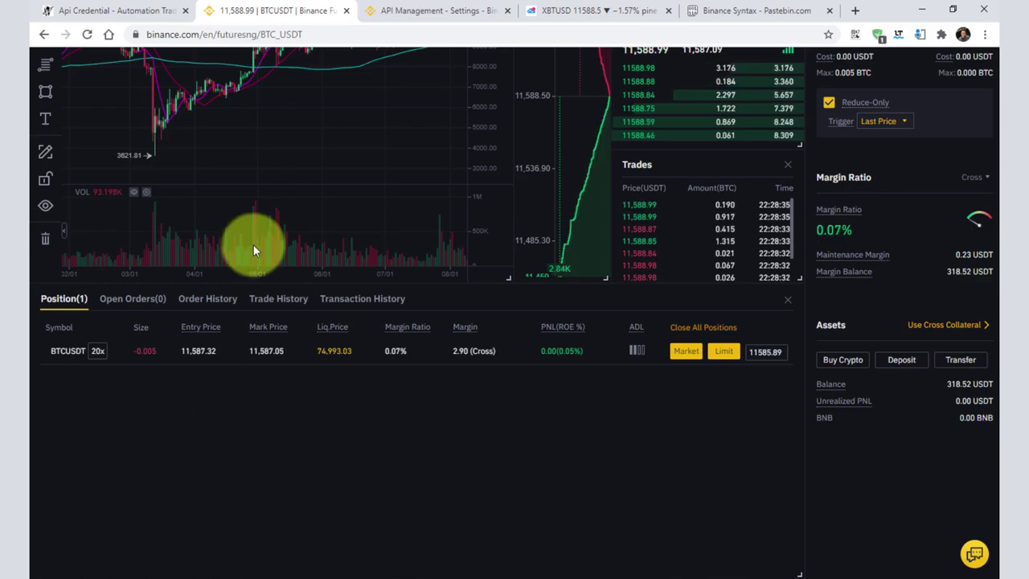
click(112, 7)
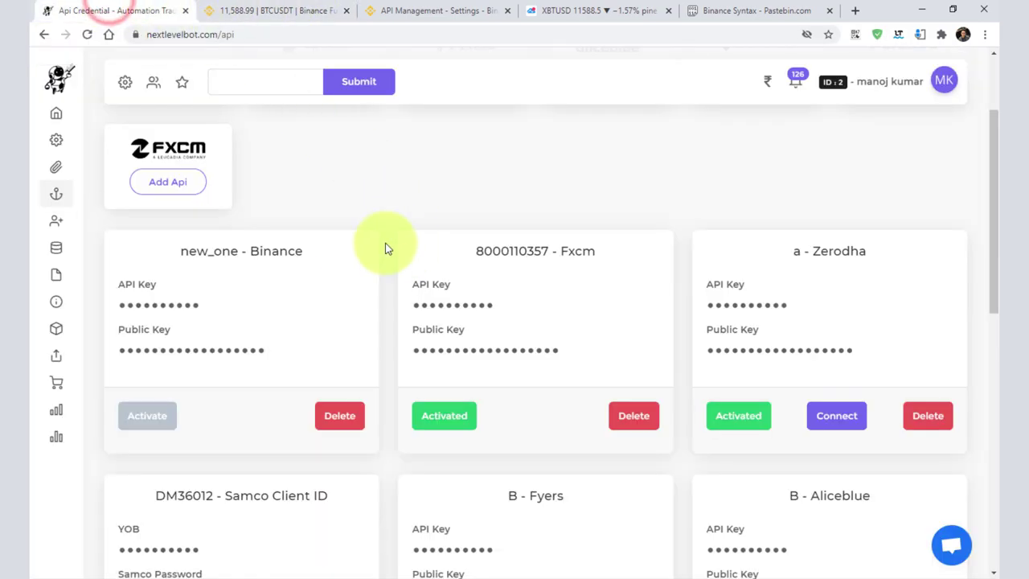
- Deactivate the 2 - Binance credential and confirm the -0.005 BTCUSDT short at 11,587.32
scroll(346, 244, down, 5)
scroll(349, 246, down, 3)
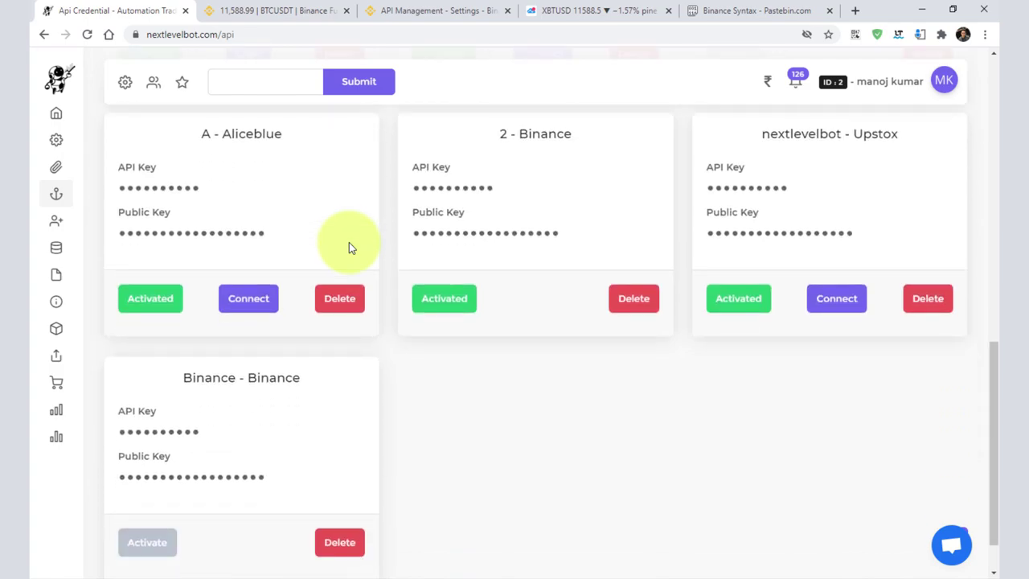
scroll(349, 244, up, 1)
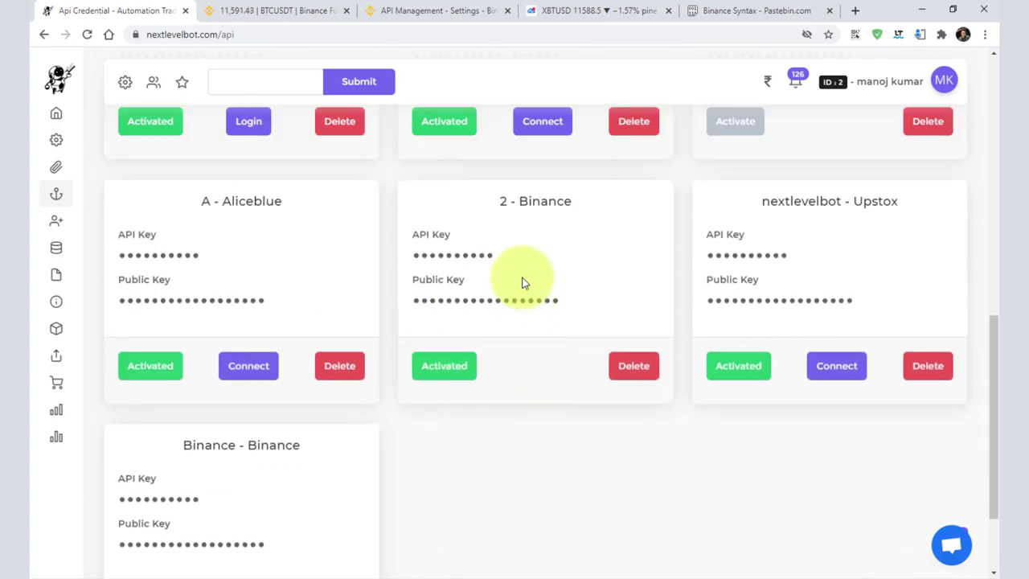
drag(531, 202, 564, 202)
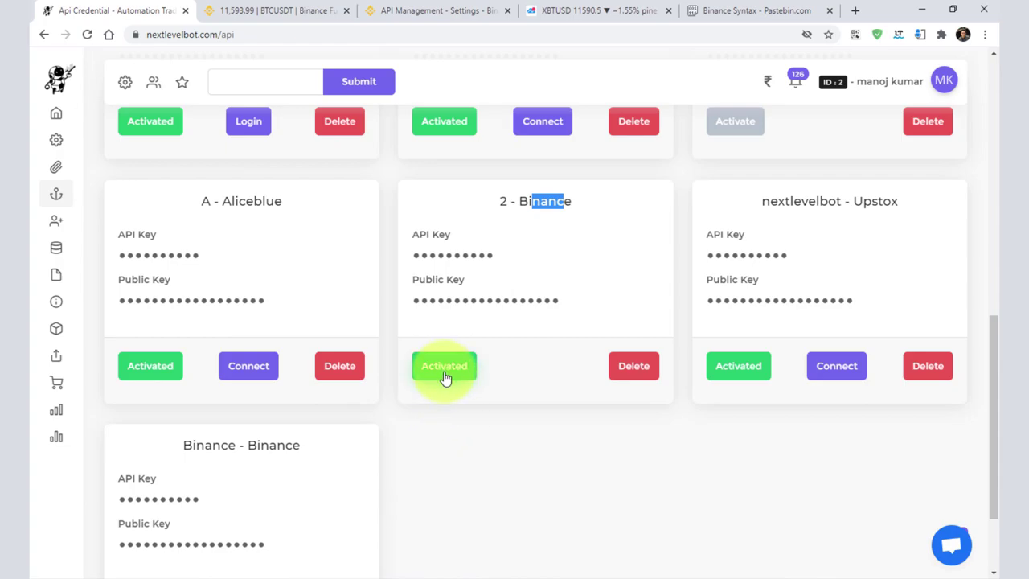
click(445, 375)
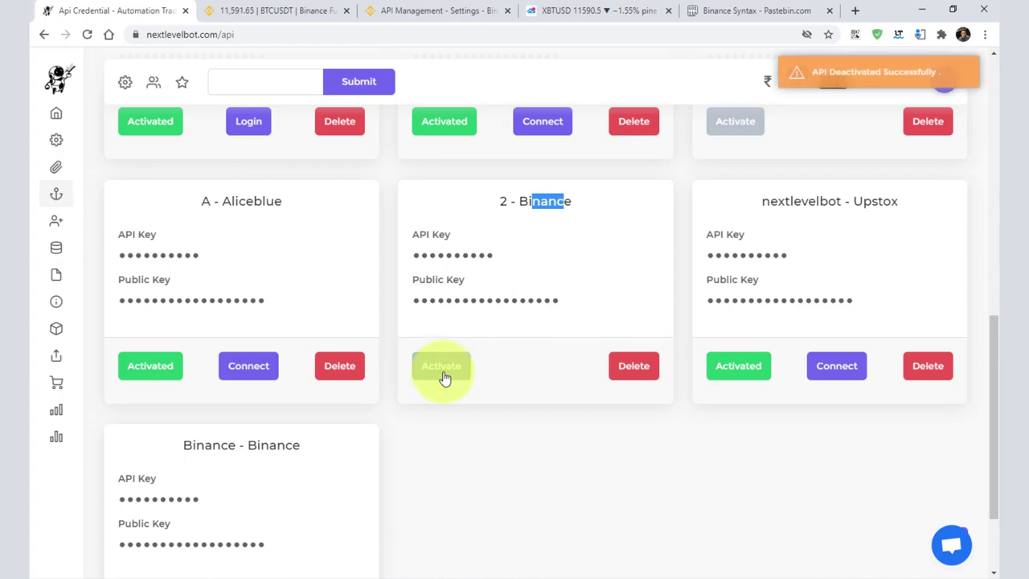
scroll(448, 390, up, 6)
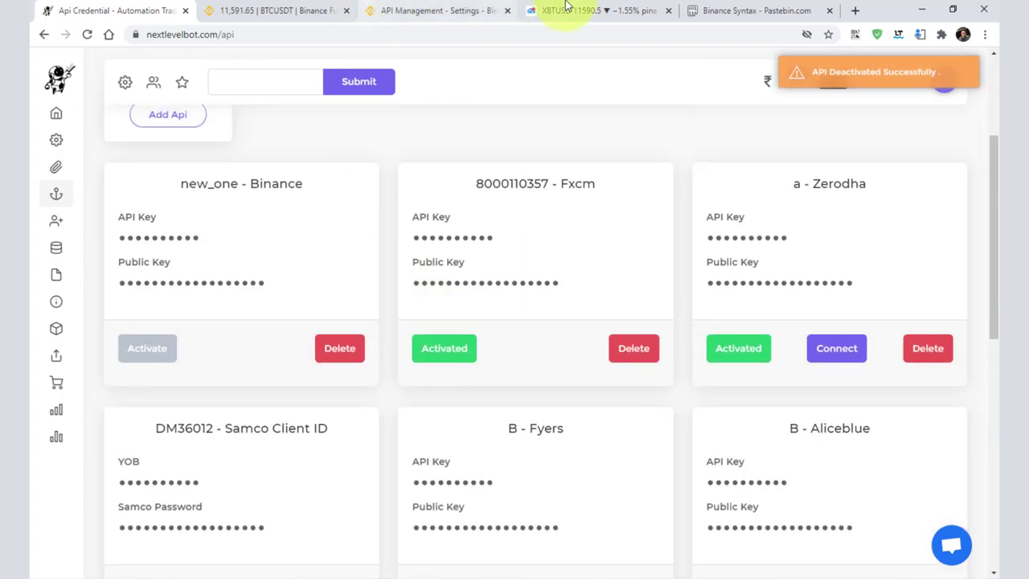
click(269, 10)
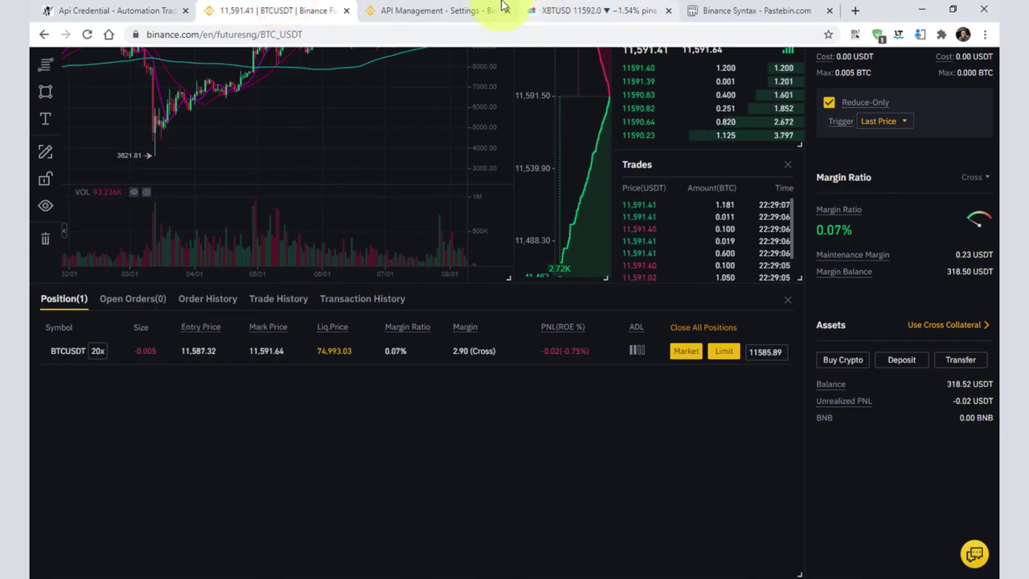
- Drop the XBTUSD red alert line to 11570.0 and the green to 11592.0, then check Binance
click(585, 10)
drag(400, 364, 402, 424)
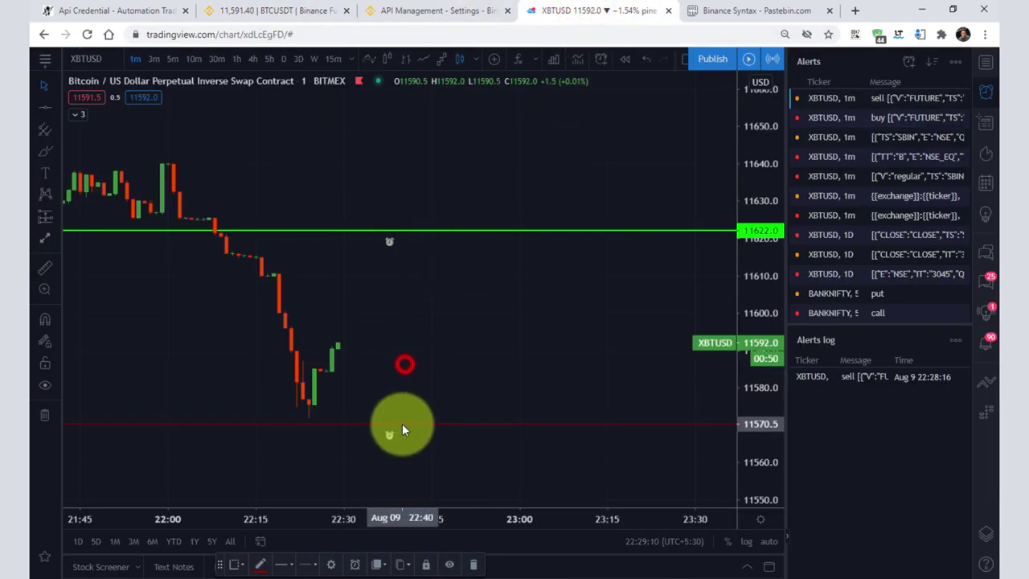
drag(398, 231, 393, 345)
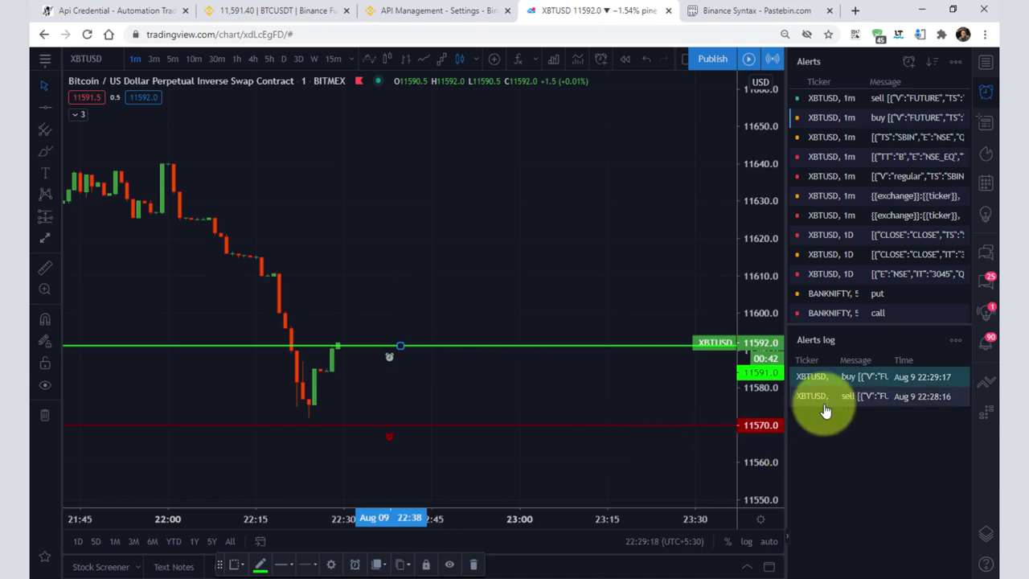
click(299, 10)
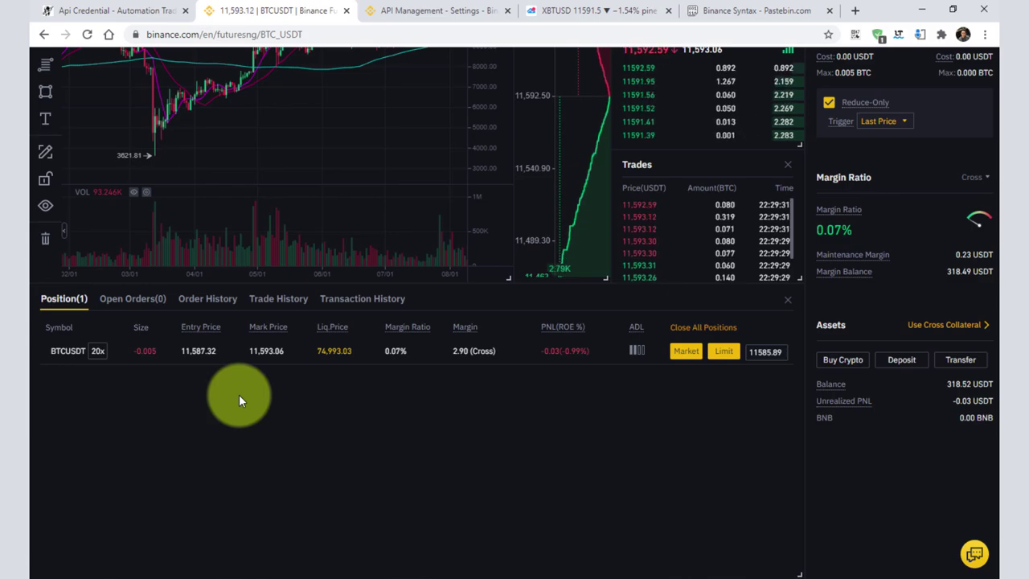
- Move the green alert line to 11626.5 and confirm the -0.005 BTCUSDT short is unchanged
click(585, 10)
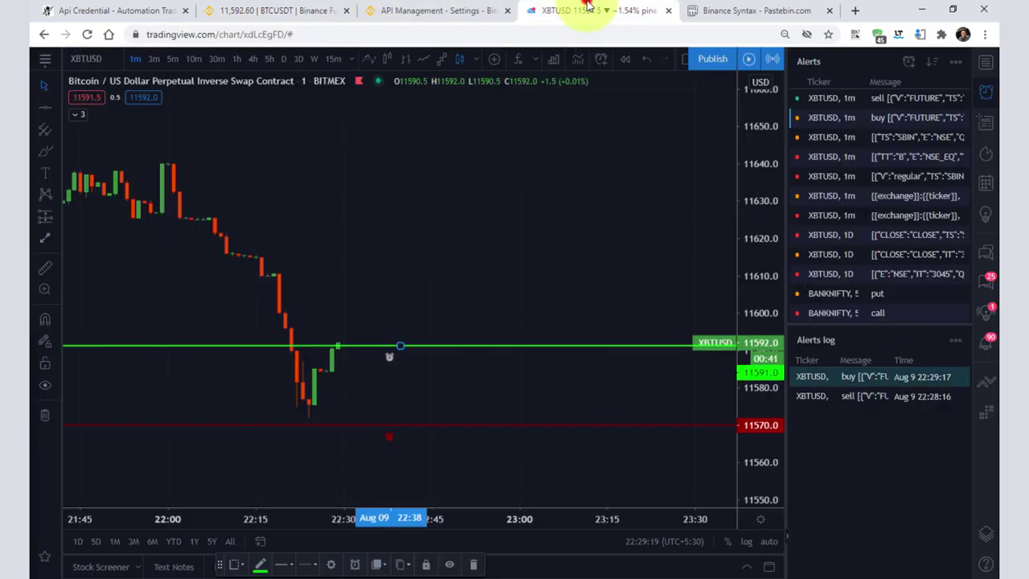
mouse_move(398, 345)
mouse_down()
mouse_move(373, 272)
mouse_move(383, 344)
mouse_up()
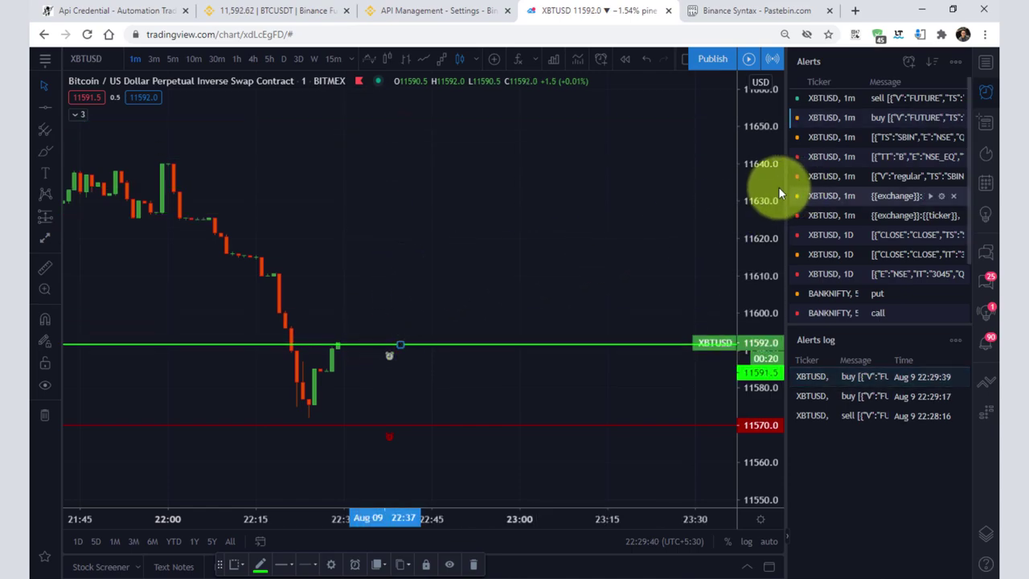
click(259, 6)
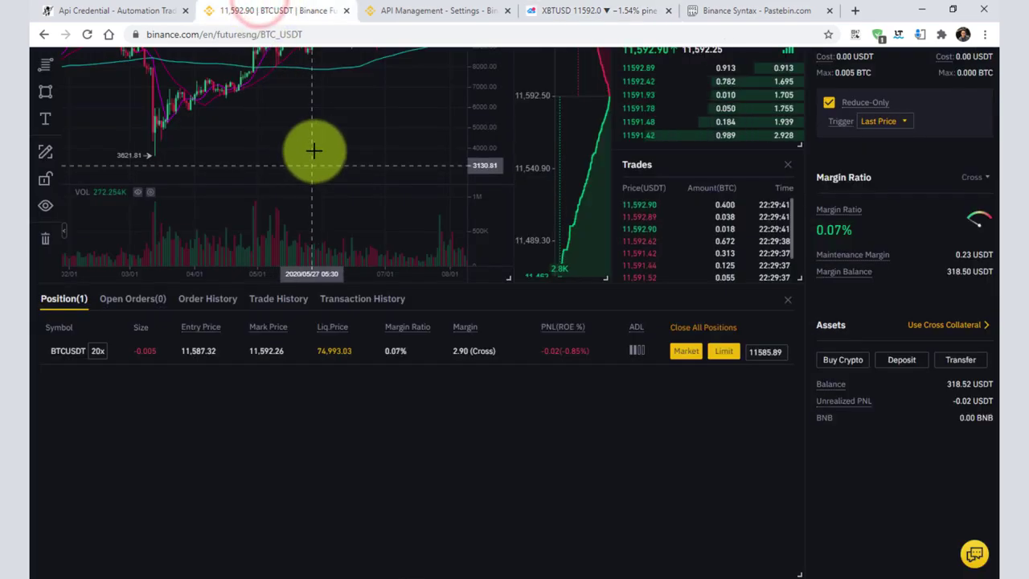